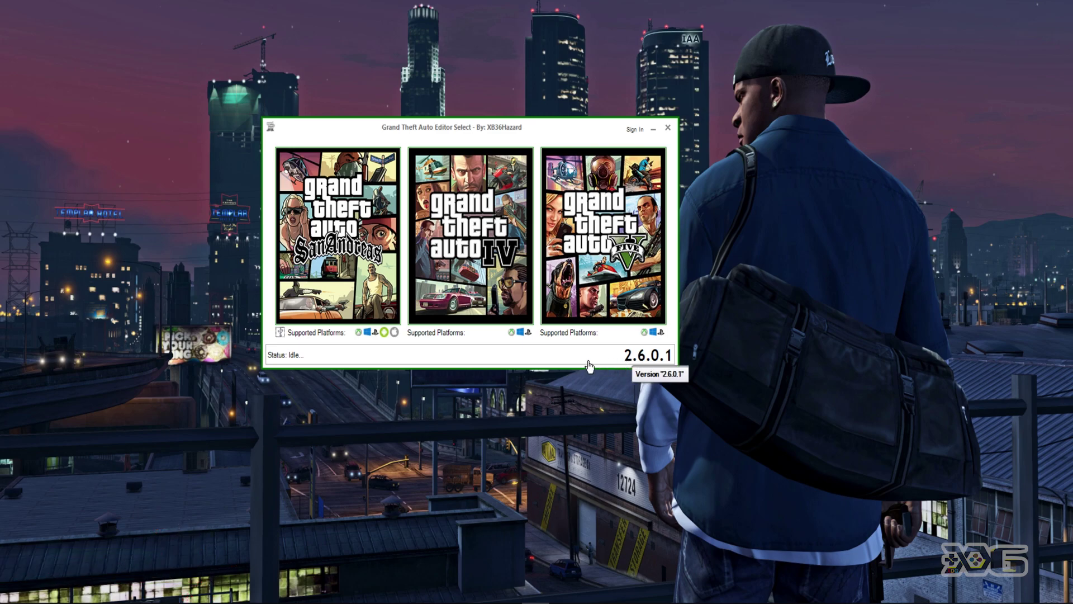
Step: Launch the GTA V save editor from its cover, reposition its window, and bring up the open-save dialog
click(595, 245)
drag(591, 153, 538, 132)
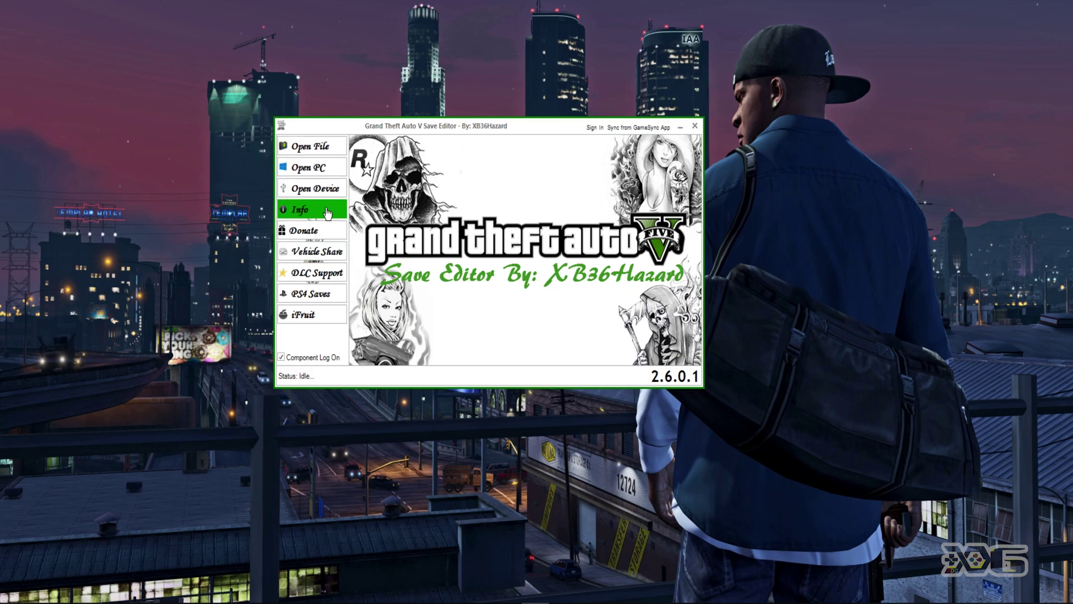
click(324, 157)
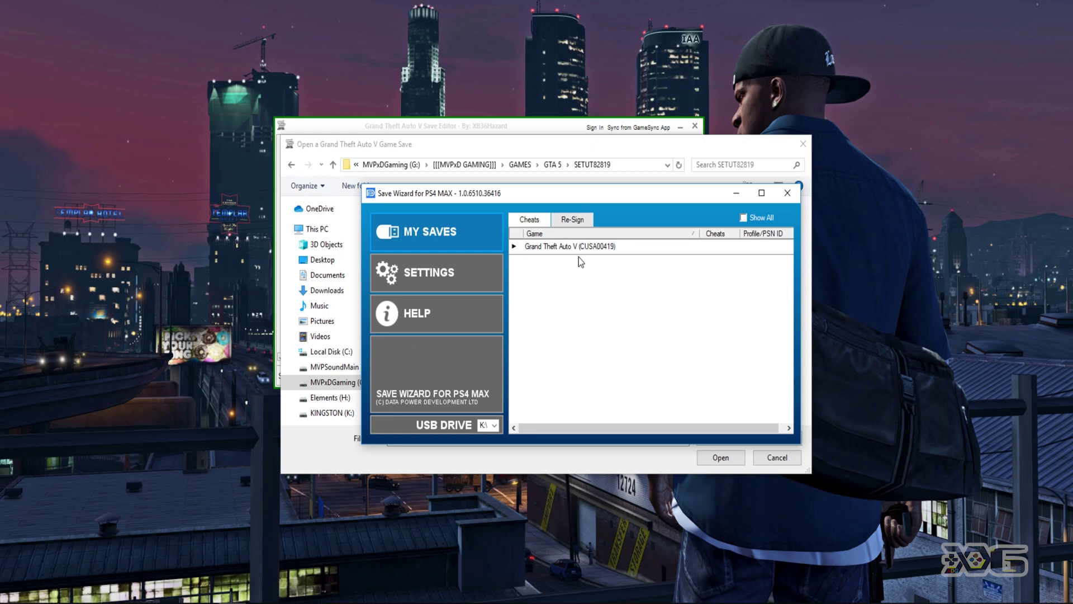
Step: Export Grand Theft Auto V's Current Game Progress data via Advanced Mode as SGTA50000, then minimize Save Wizard
click(607, 249)
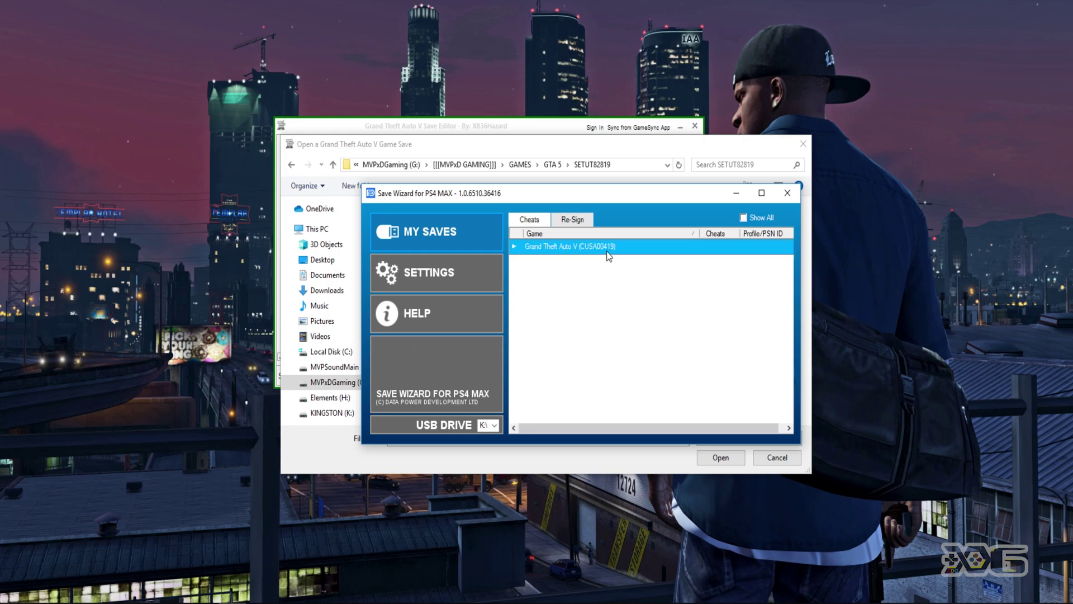
right_click(610, 264)
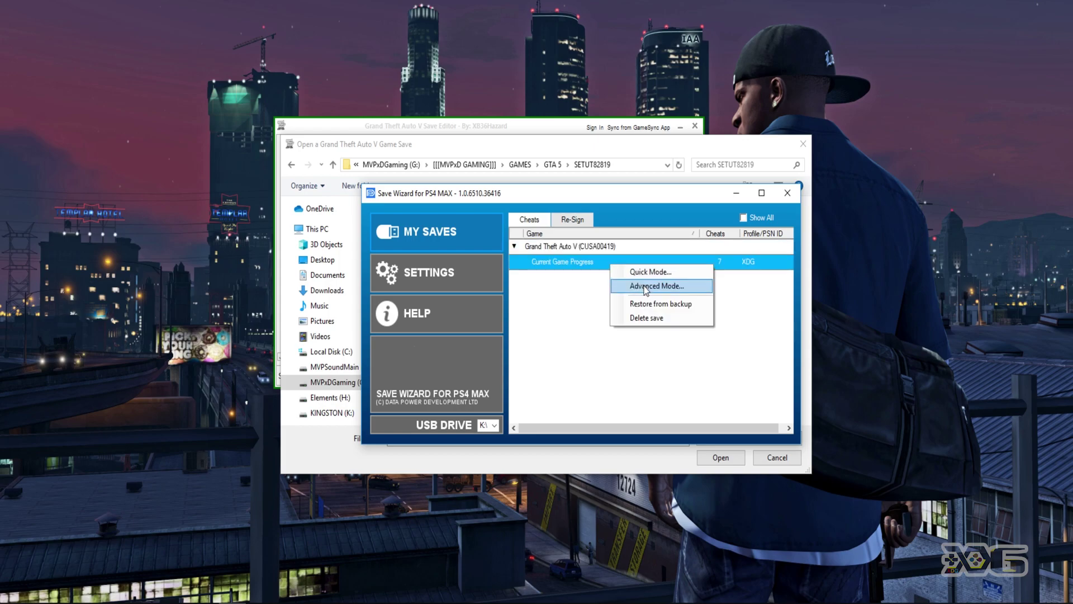
click(646, 287)
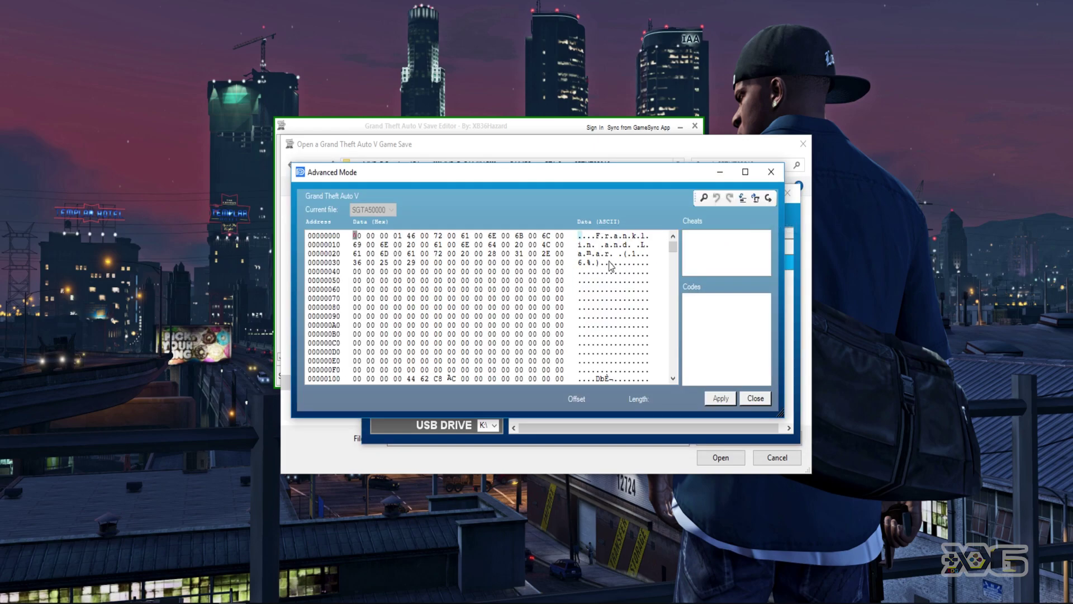
click(755, 200)
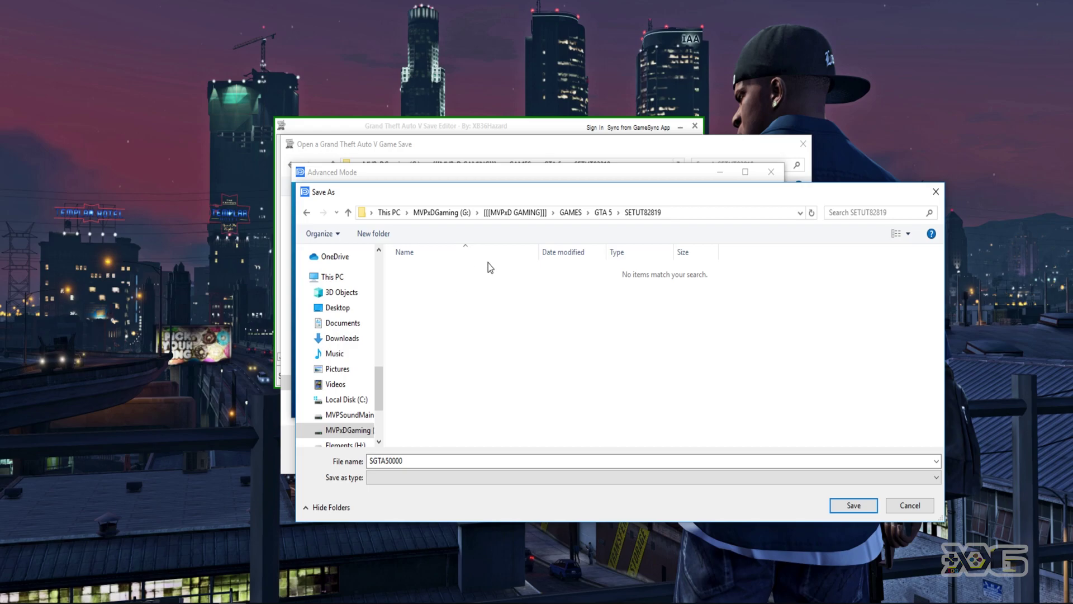
click(847, 505)
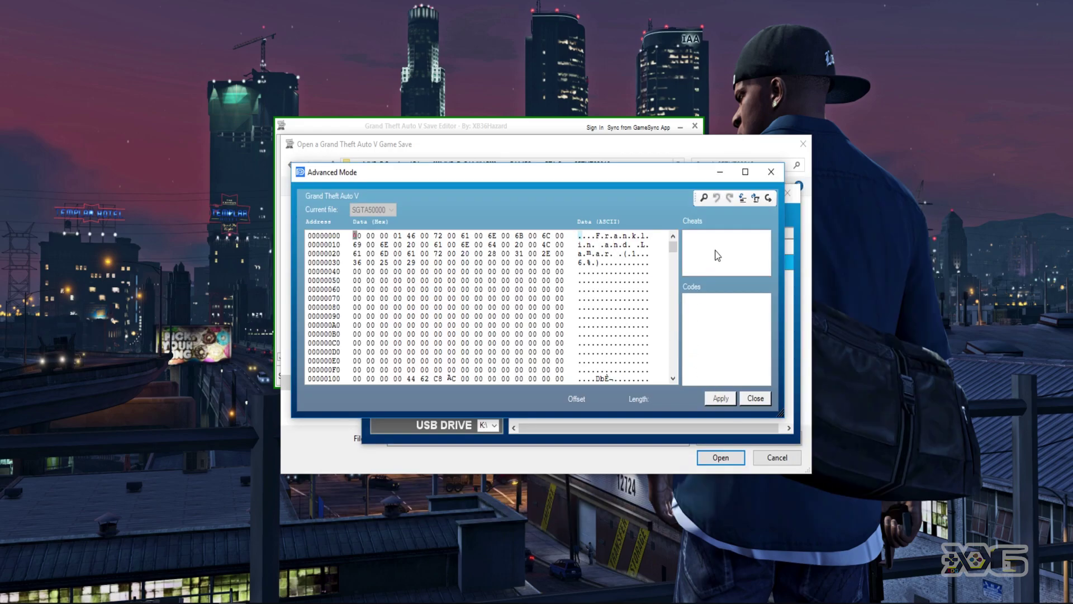
click(771, 172)
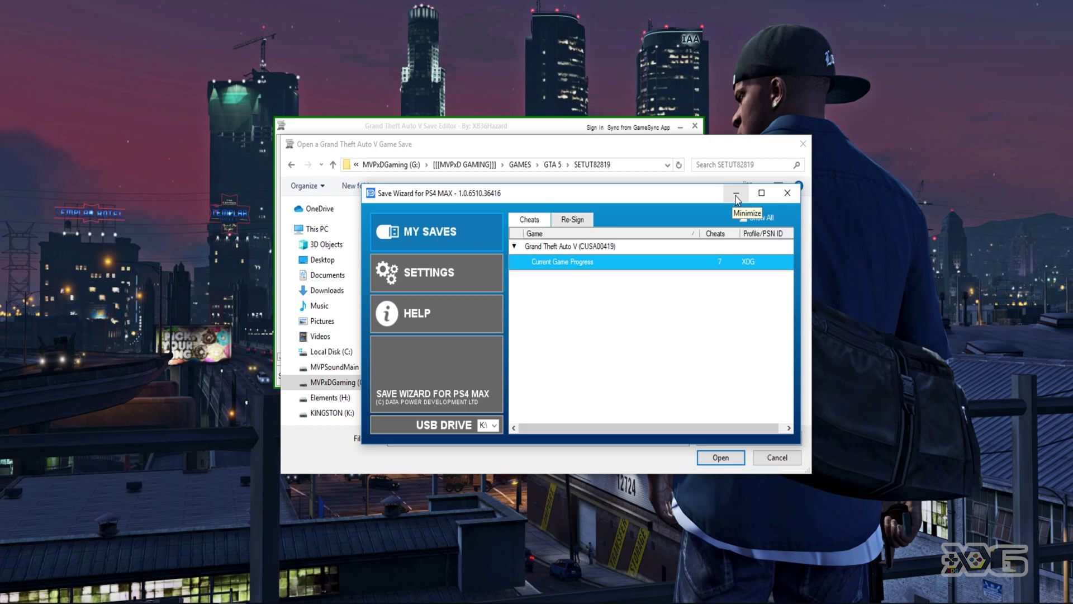
click(737, 195)
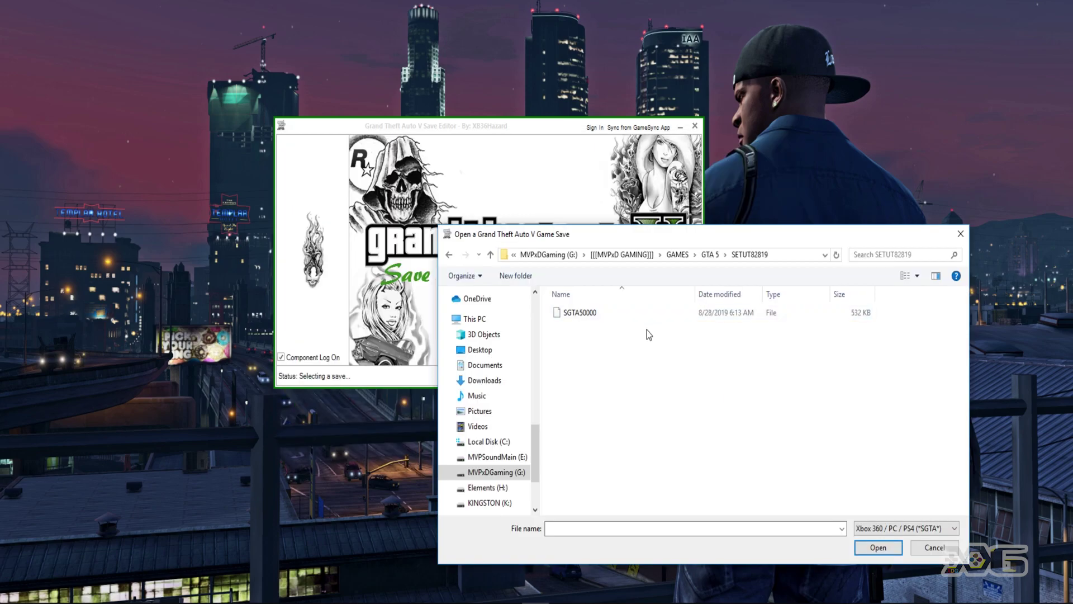
Step: Open SGTA50000 in the editor and accept making a backup
double_click(583, 314)
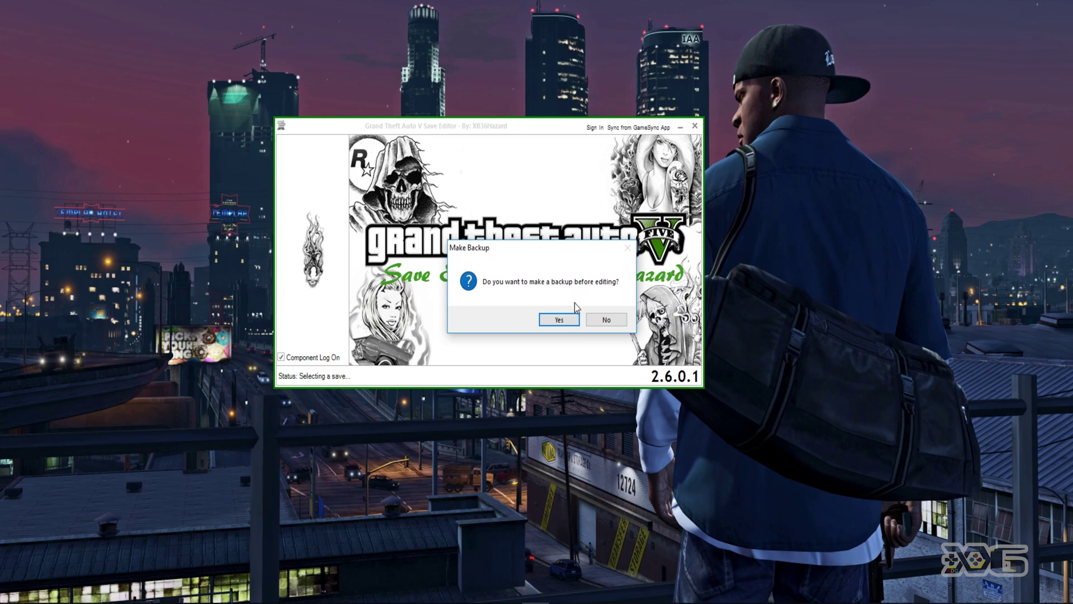
click(557, 320)
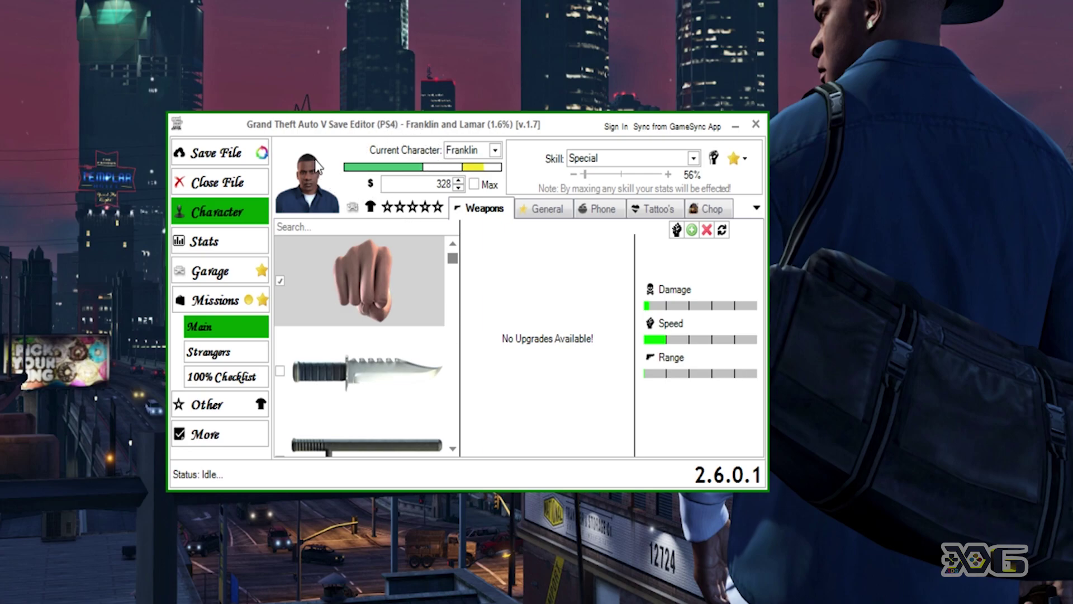
Step: In Other, select Chickenhawk under Director Mode animal unlocks and tick it as unlocked
click(196, 327)
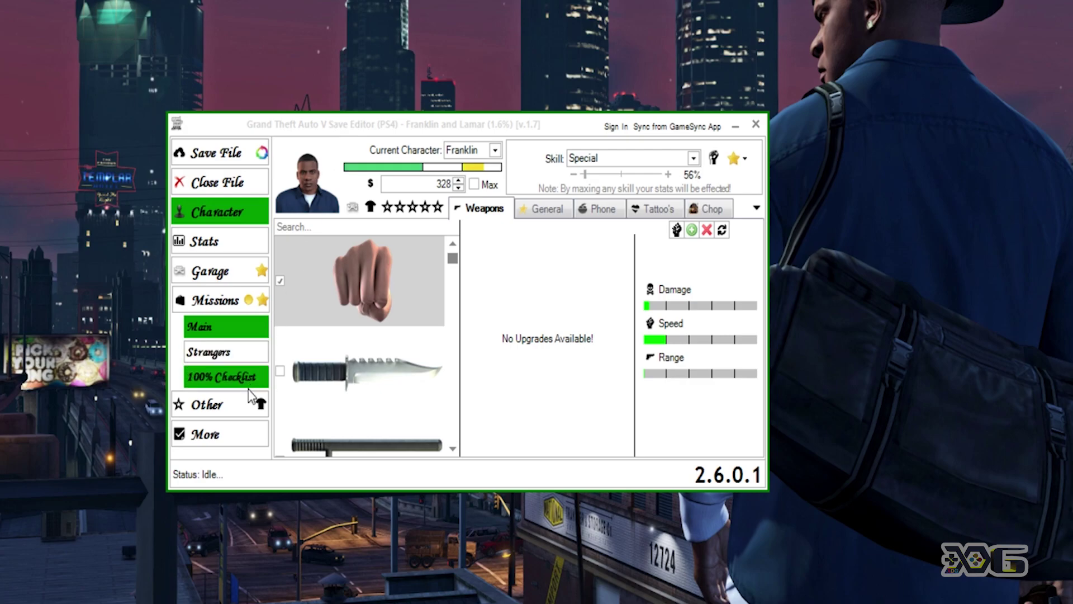
click(213, 407)
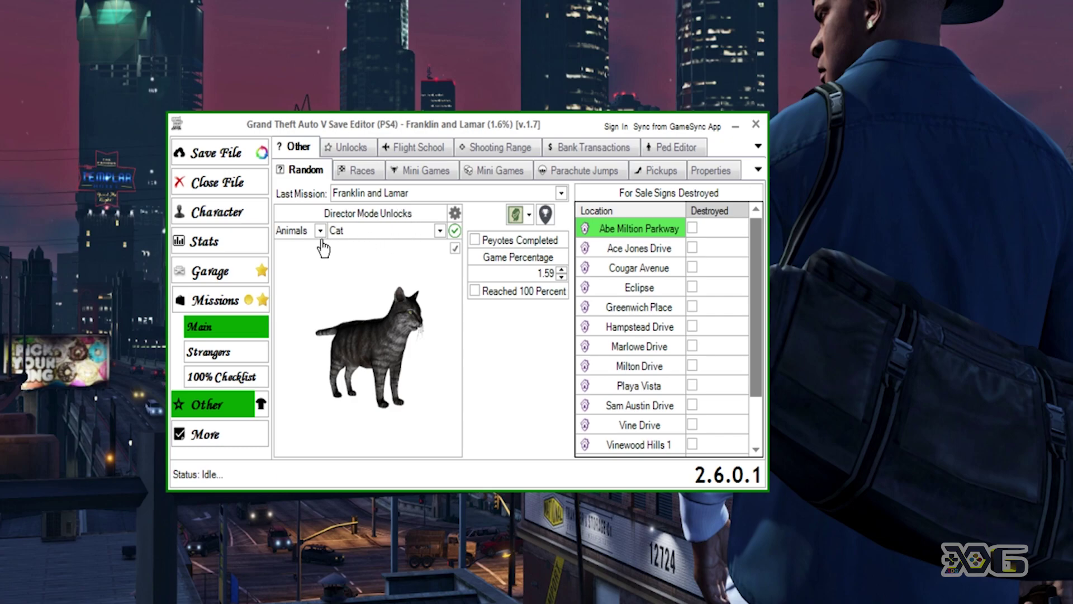
click(386, 232)
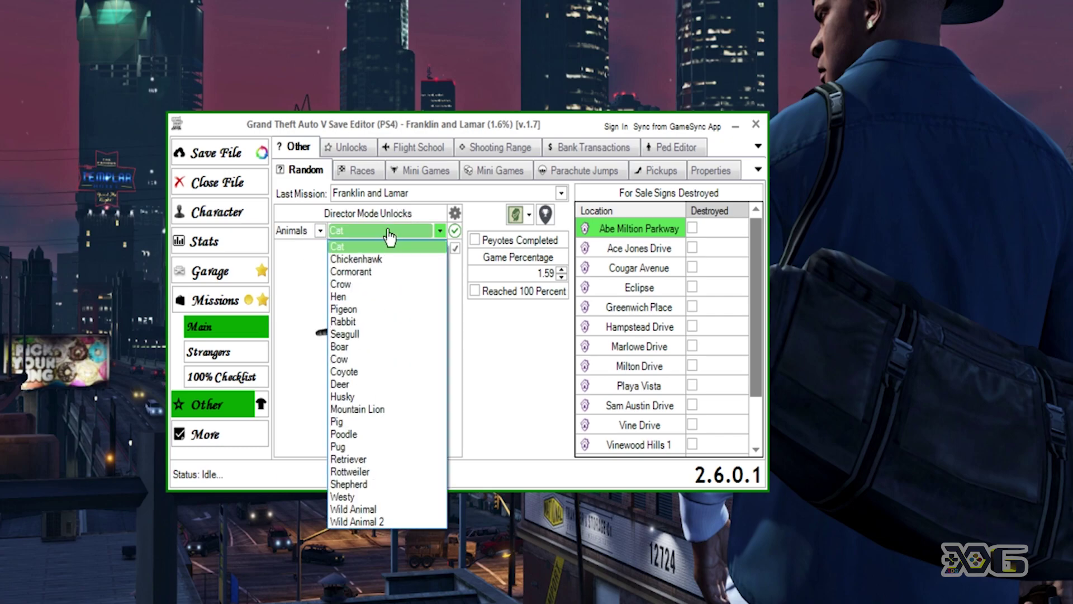
click(370, 262)
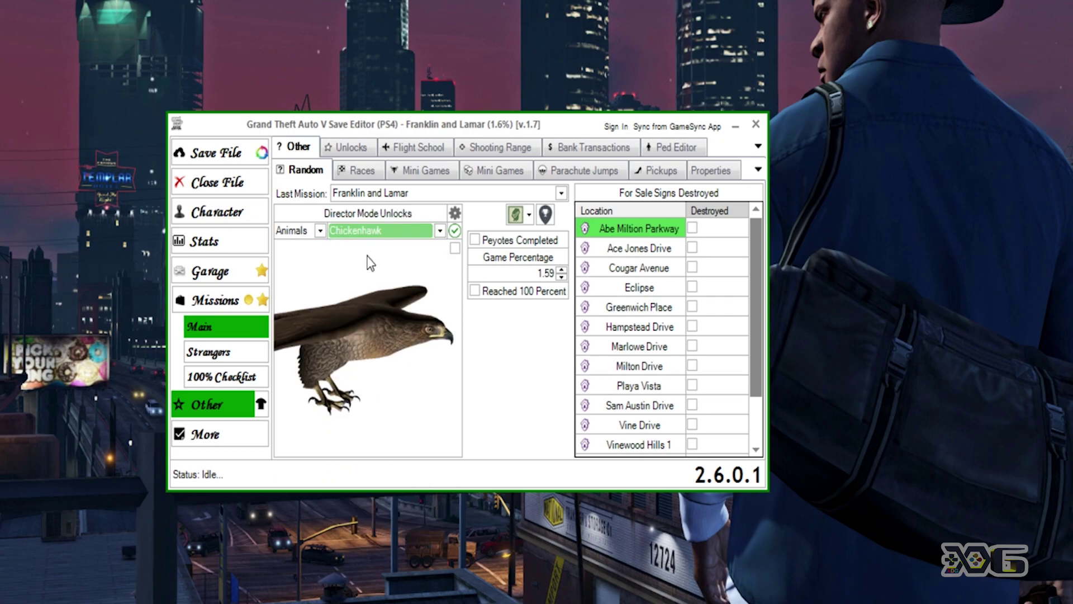
click(455, 248)
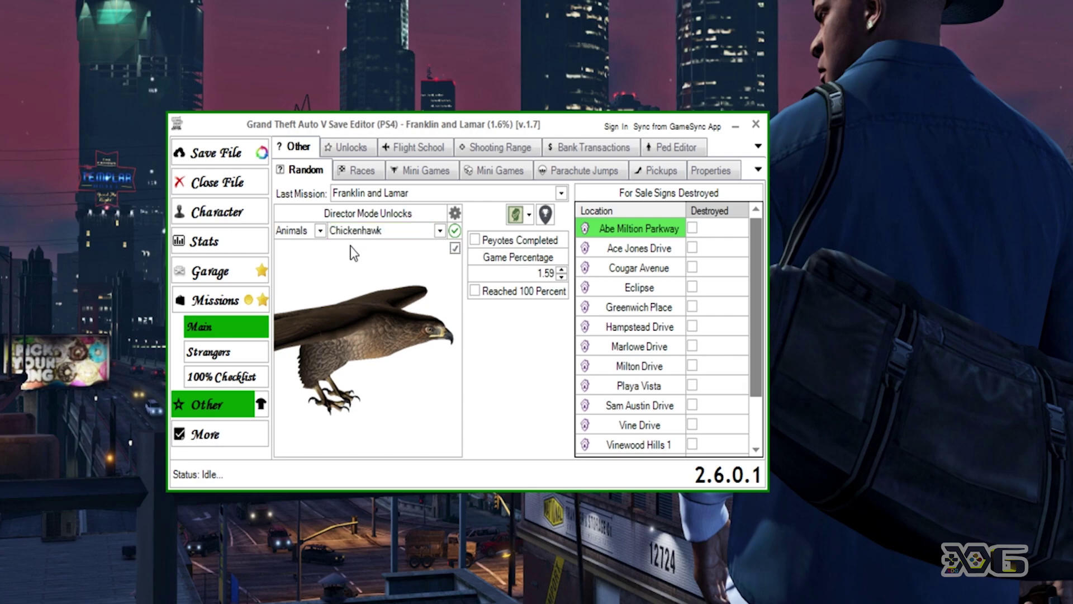
click(356, 231)
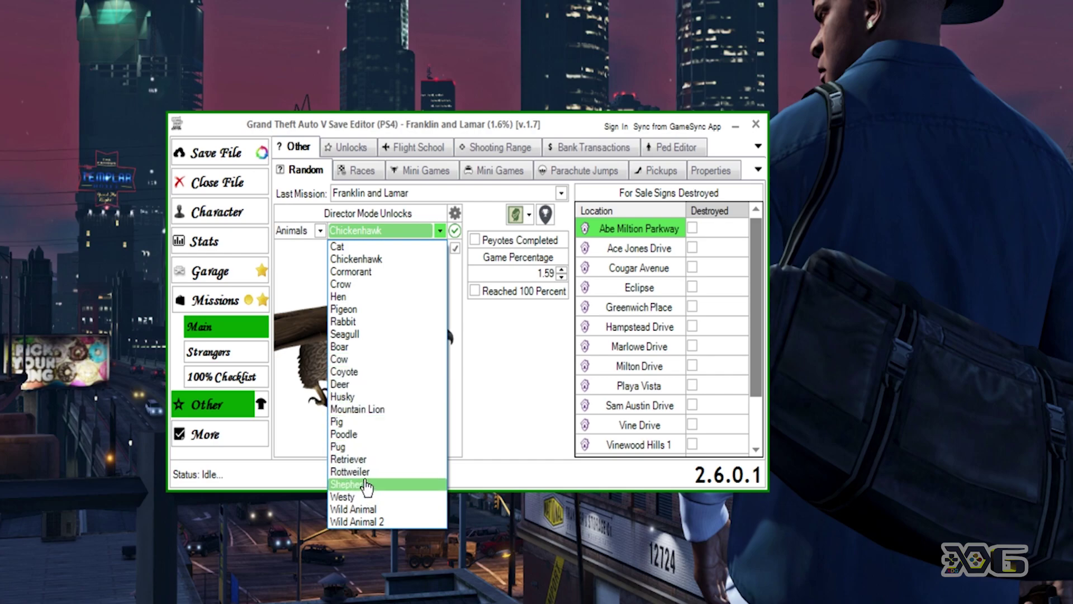
click(380, 235)
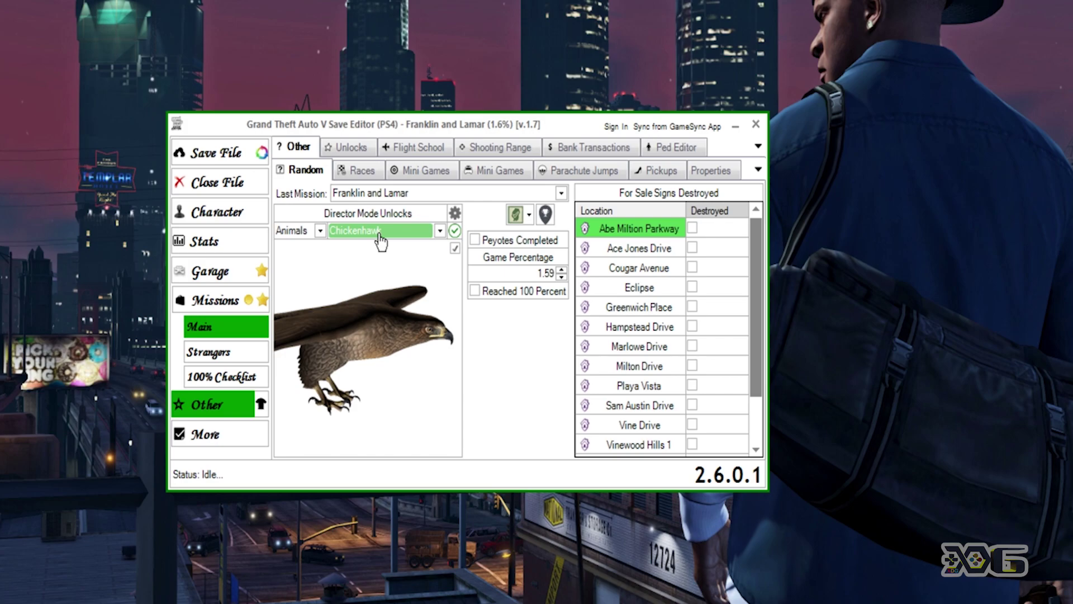
click(260, 409)
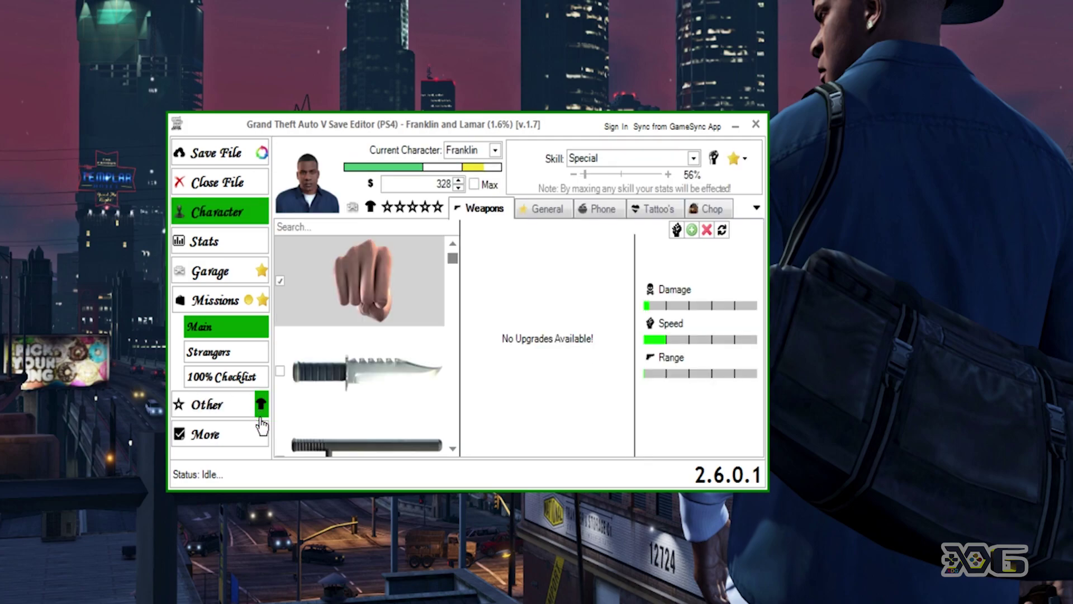
Step: Open the Director Mode Actor Editor with Shortlist Actor One as the edited actor
click(261, 407)
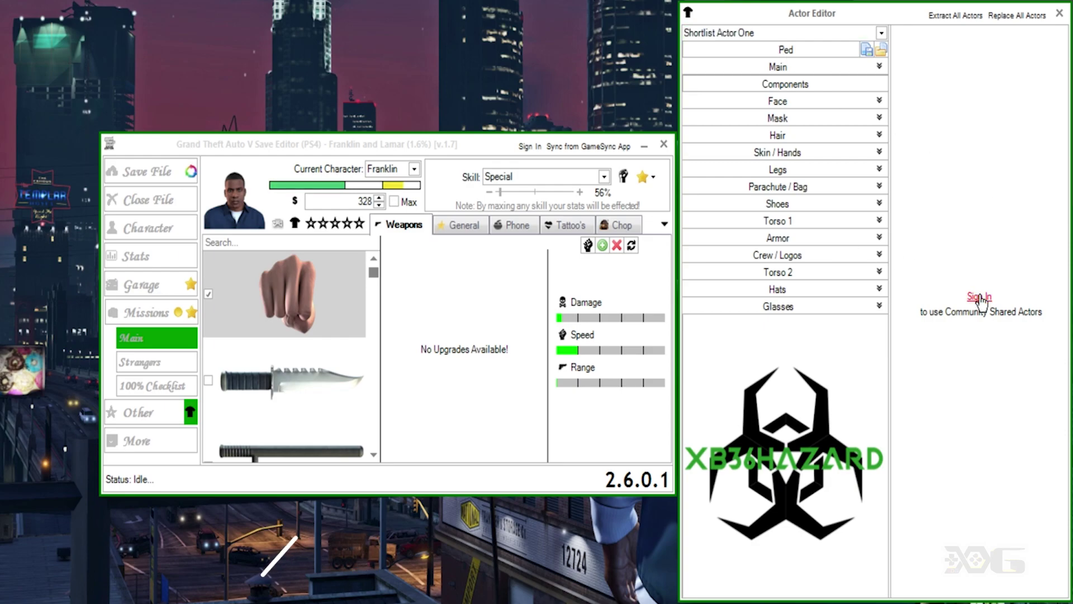
click(782, 34)
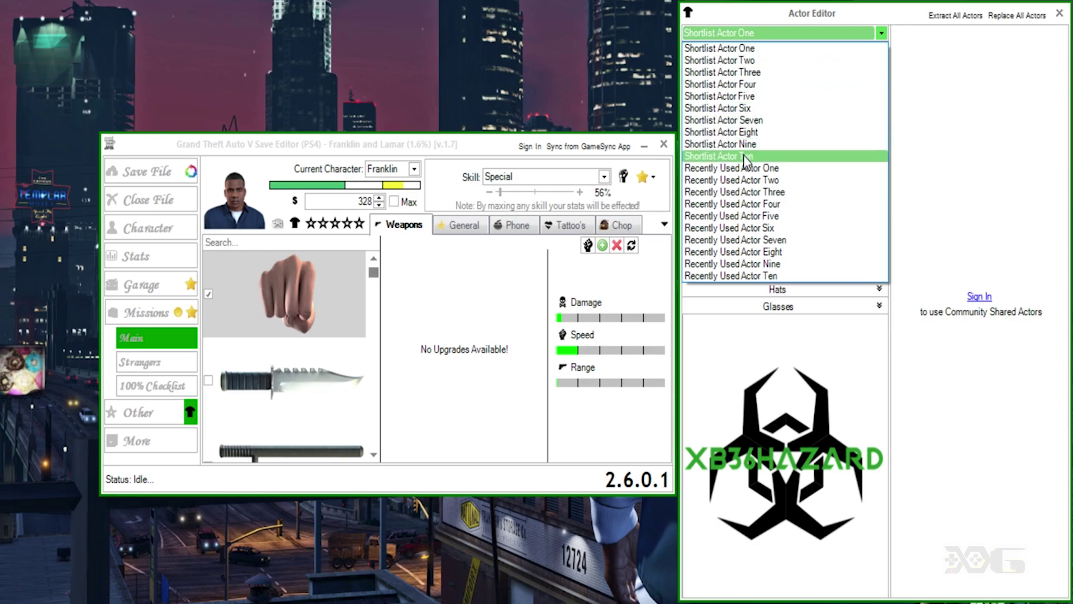
click(753, 34)
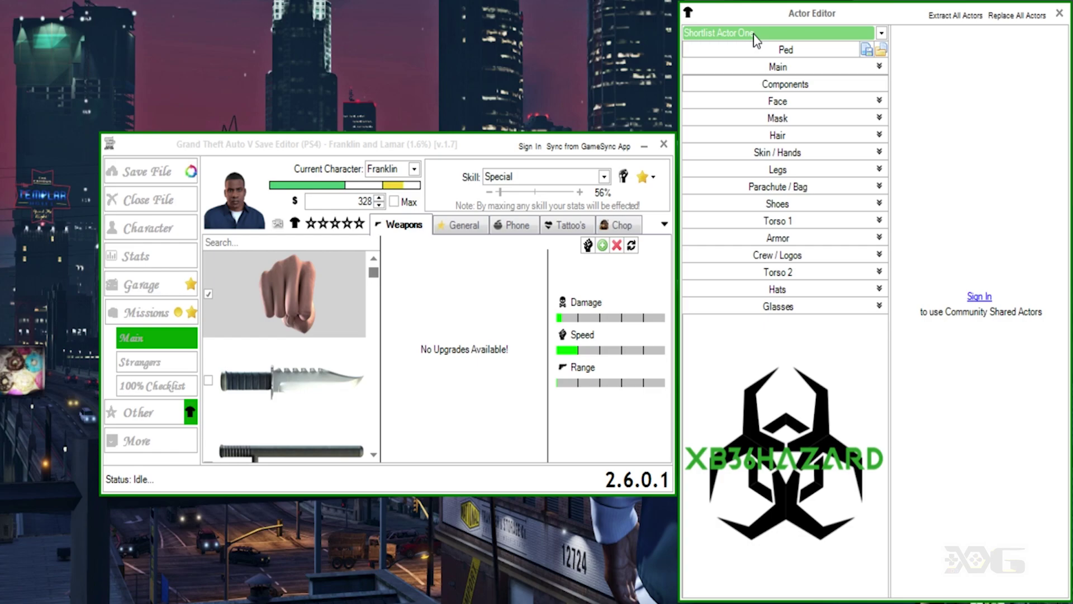
Step: Under Main, set model type Multiplayer Male, model Freemode 01, and catalog type Beach Bums
click(758, 72)
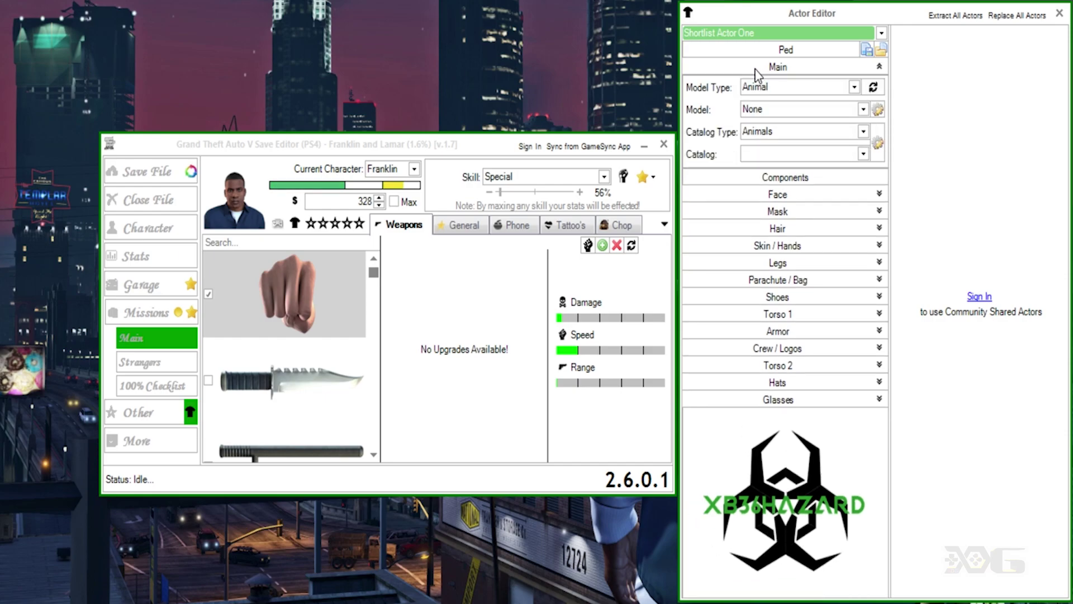
click(795, 89)
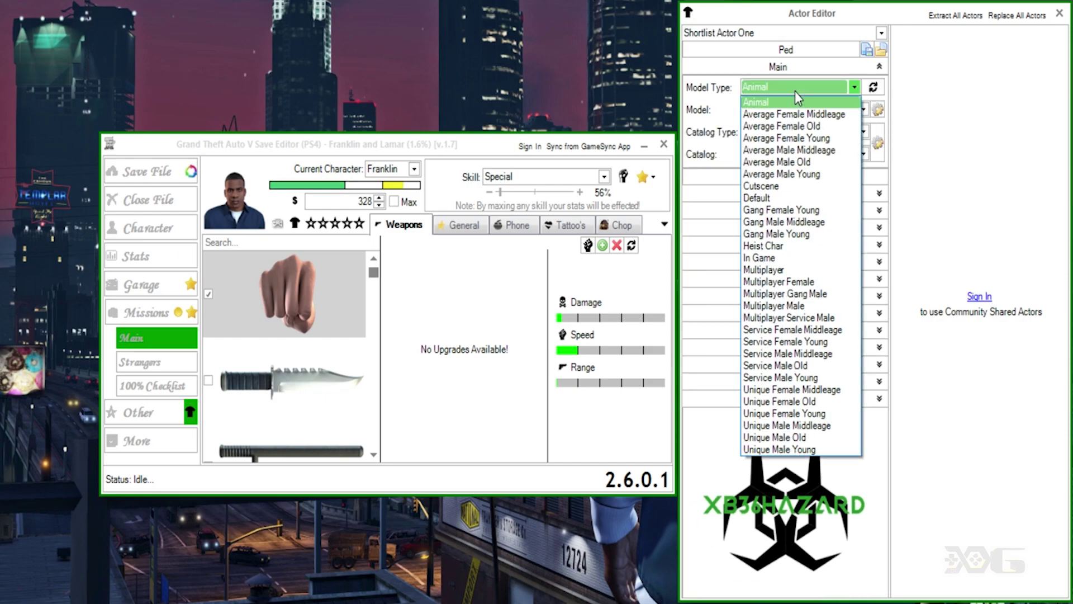
click(786, 306)
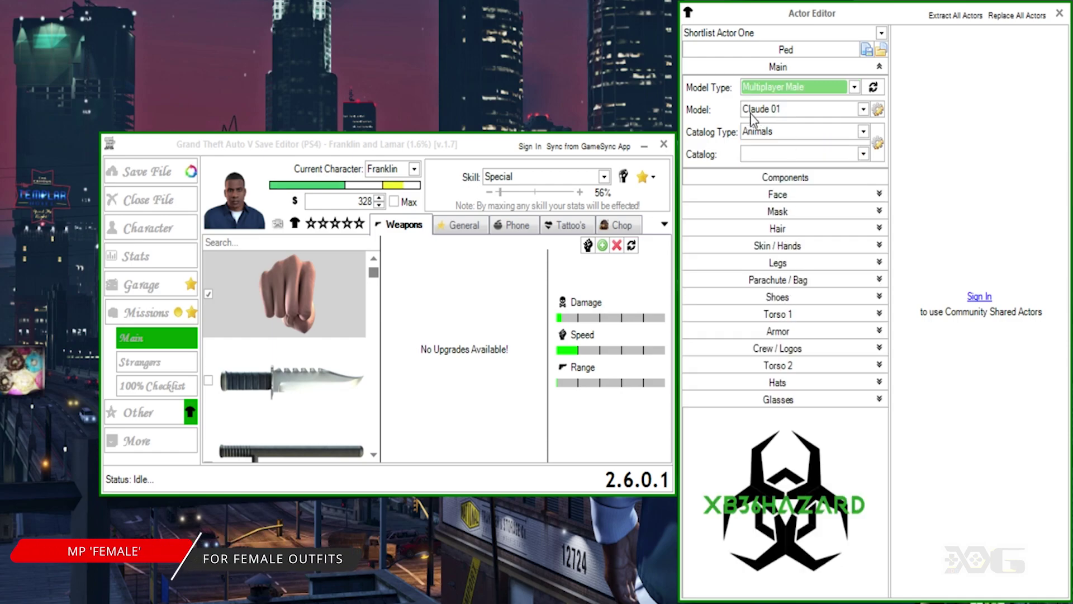
click(777, 112)
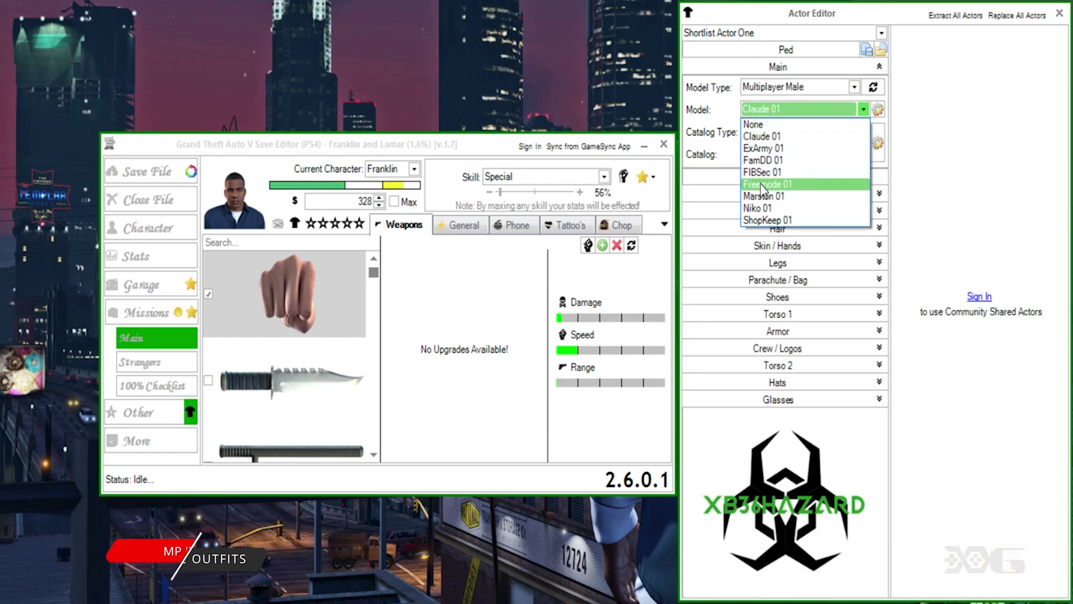
click(763, 185)
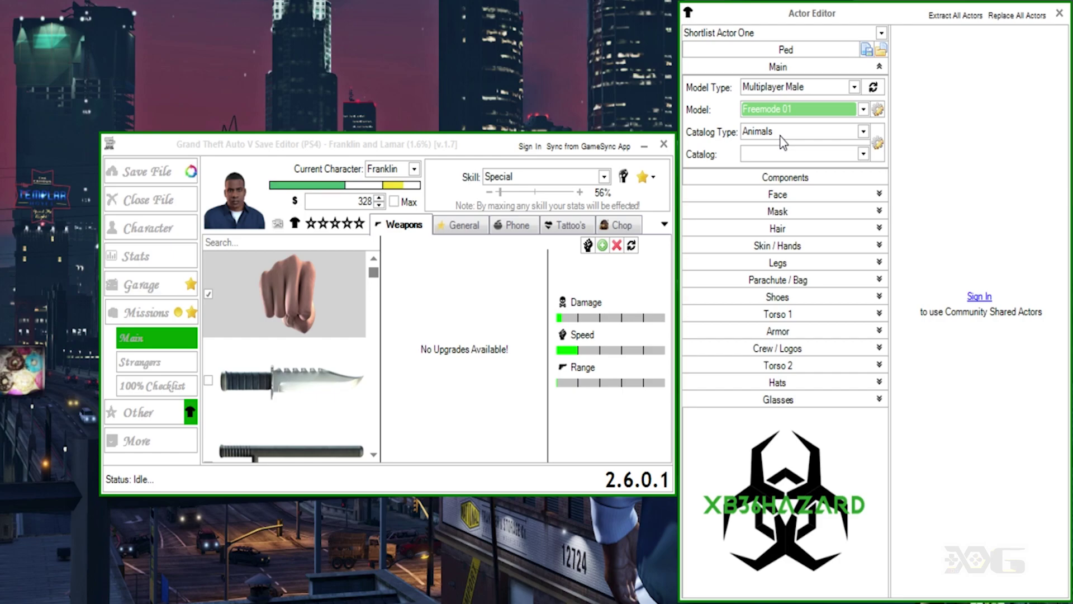
click(781, 135)
click(773, 159)
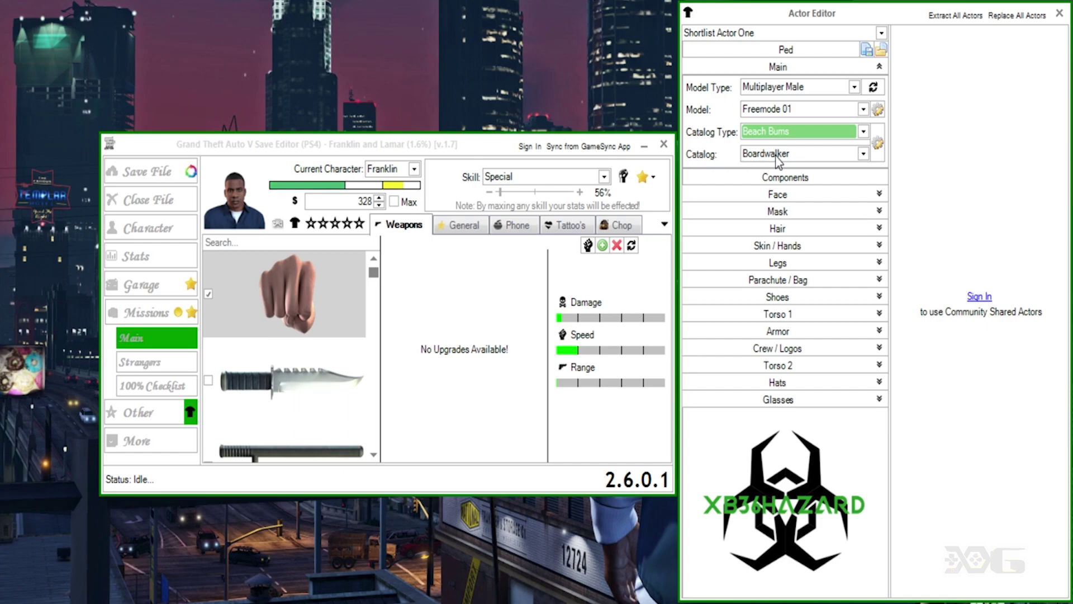
Step: Select the Penguin mask in the actor's Mask section, then expand the Hair section
click(778, 196)
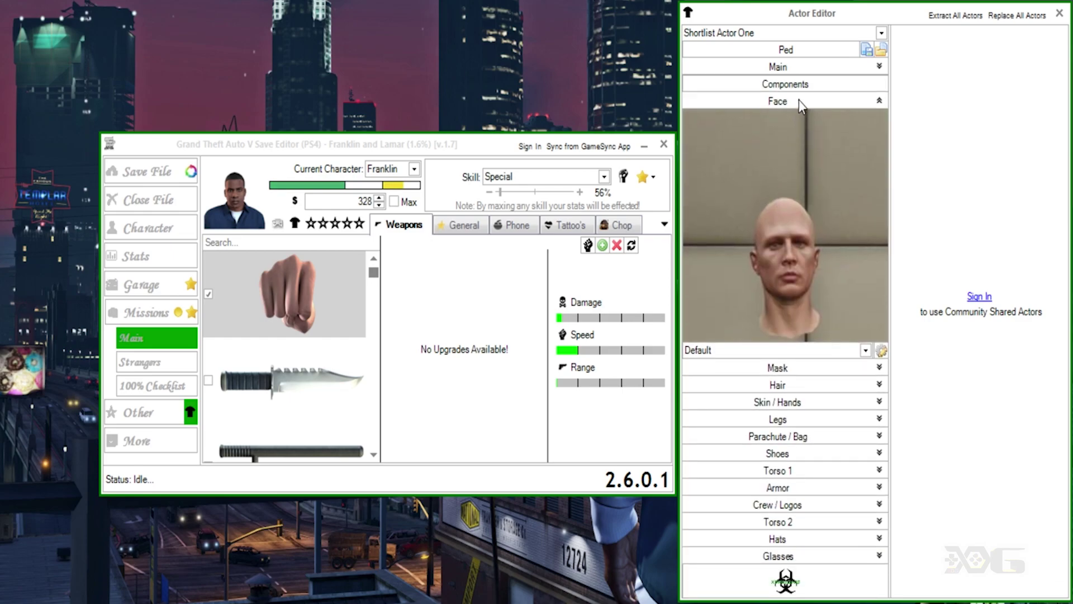
click(783, 102)
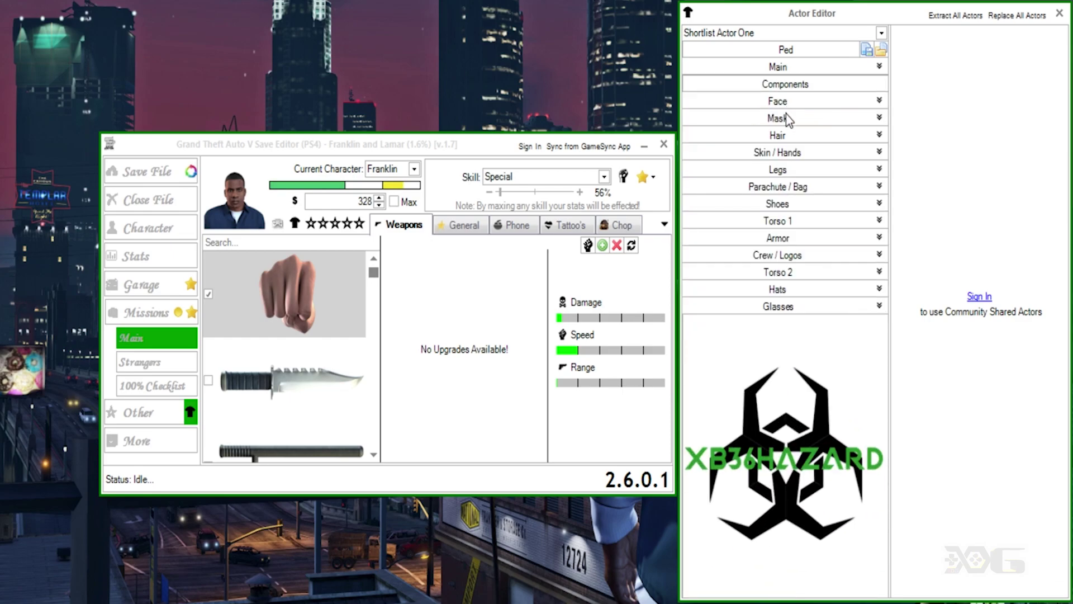
click(783, 120)
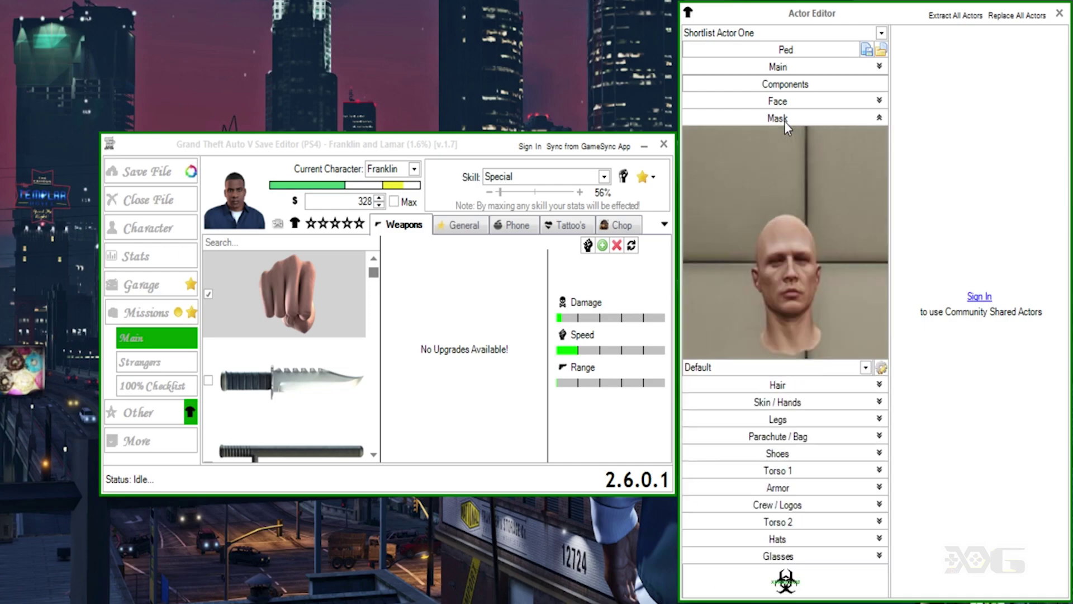
click(746, 367)
scroll(754, 420, down, 3)
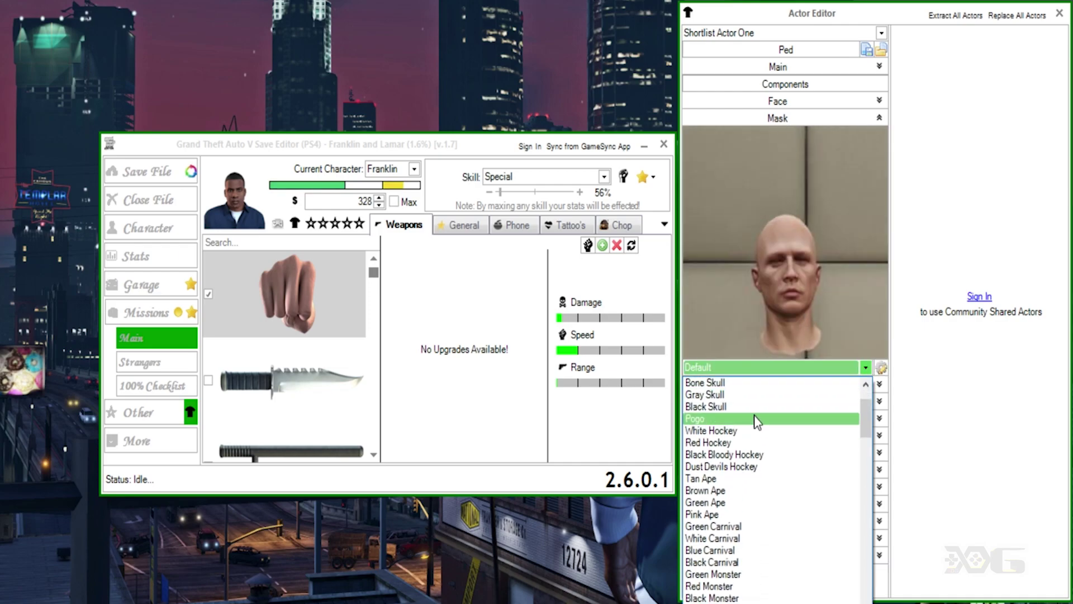
scroll(773, 496, down, 4)
scroll(767, 500, down, 7)
scroll(759, 497, down, 8)
scroll(752, 498, down, 5)
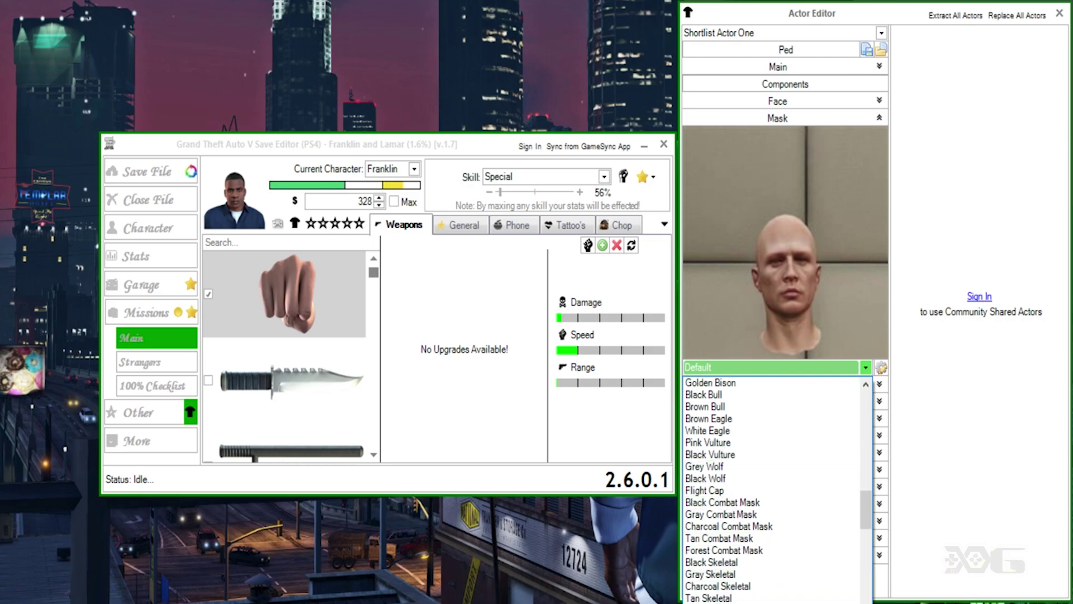
key(Return)
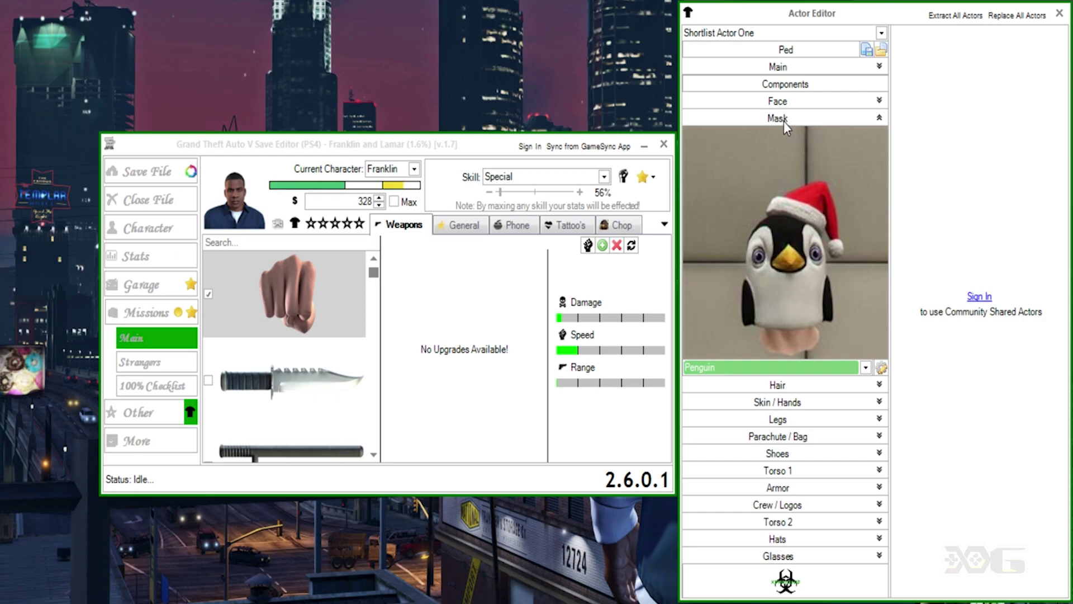
click(781, 135)
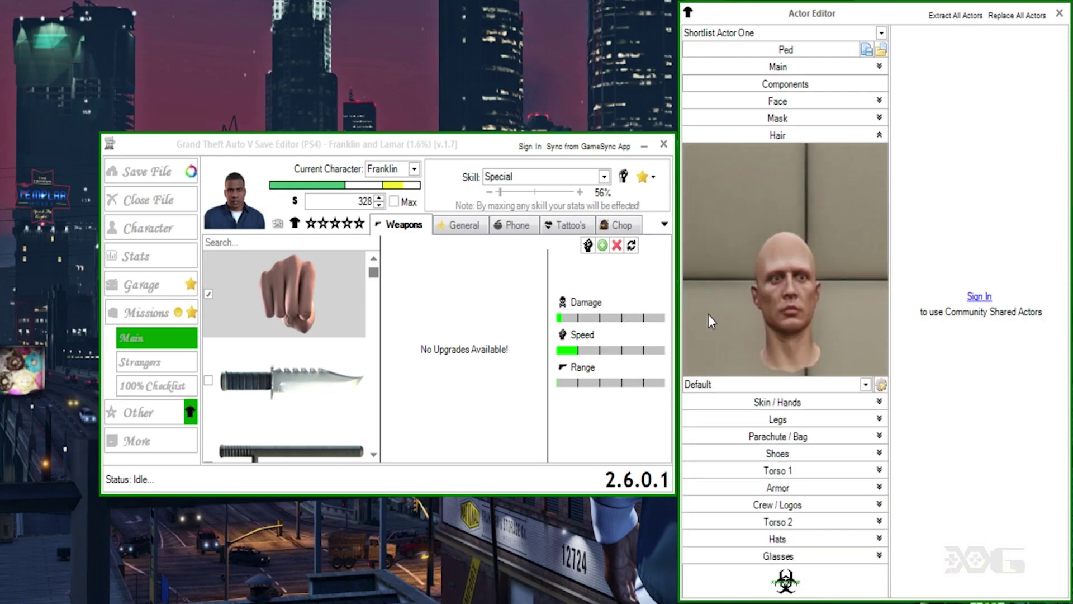
Step: Set the actor's Skin / Hands to the white gloves by scrolling the gloves combo
click(793, 140)
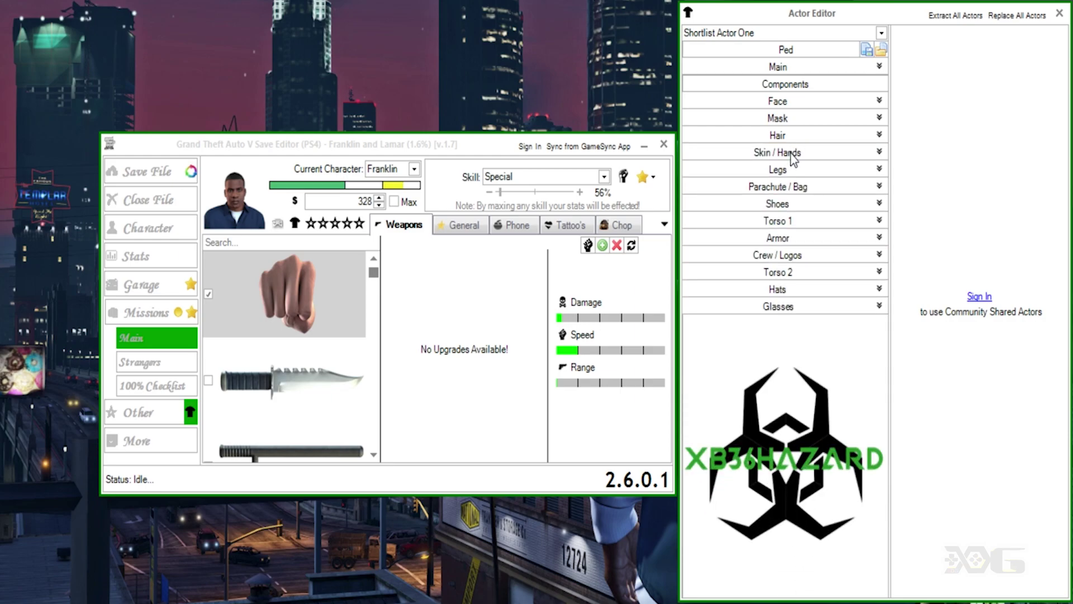
click(789, 152)
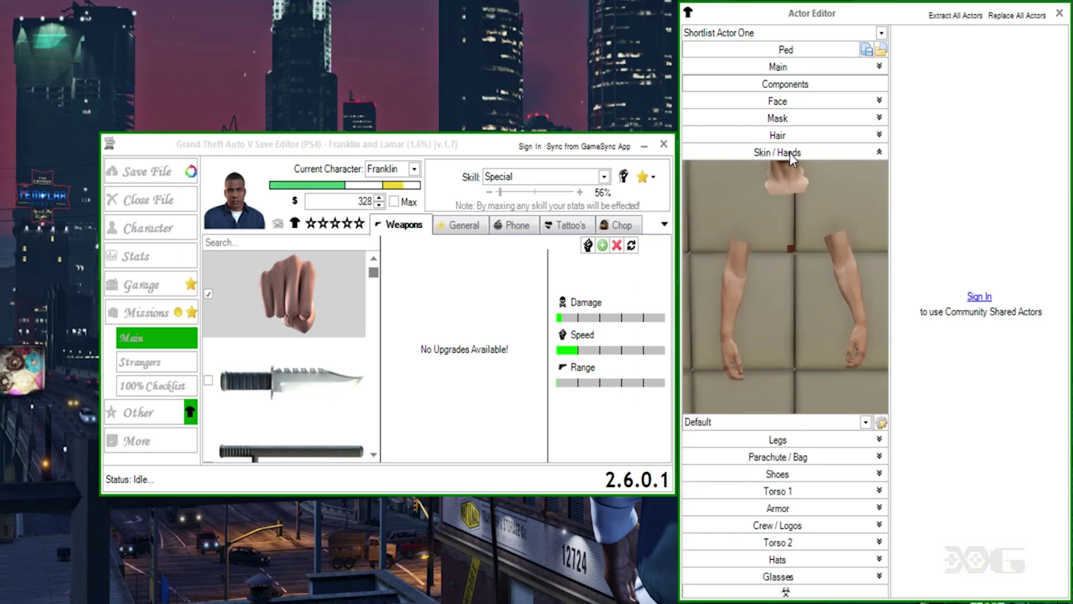
click(740, 423)
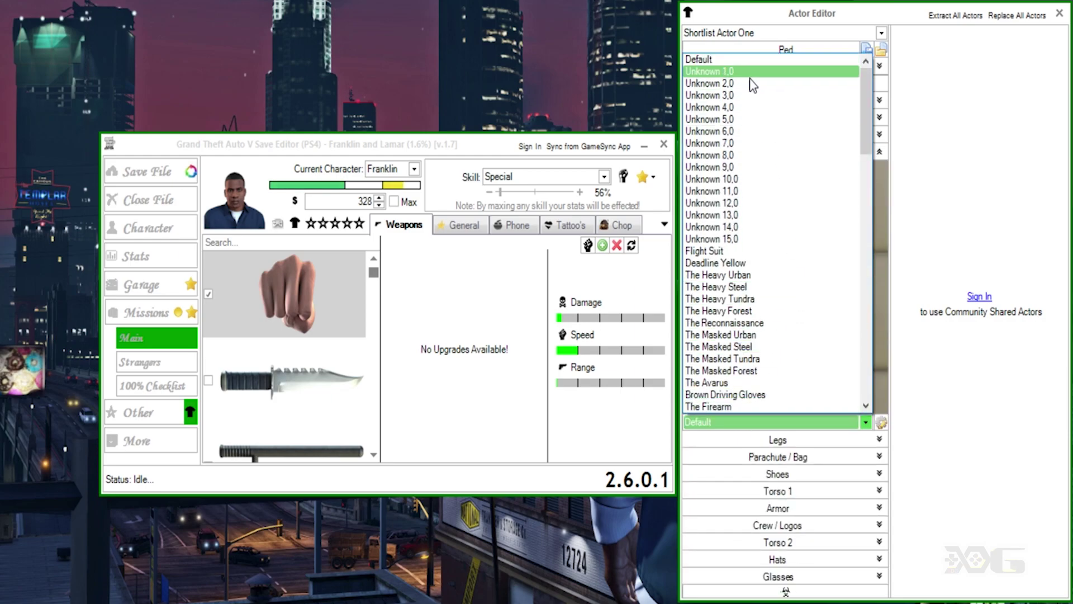
scroll(779, 232, down, 11)
scroll(773, 251, down, 20)
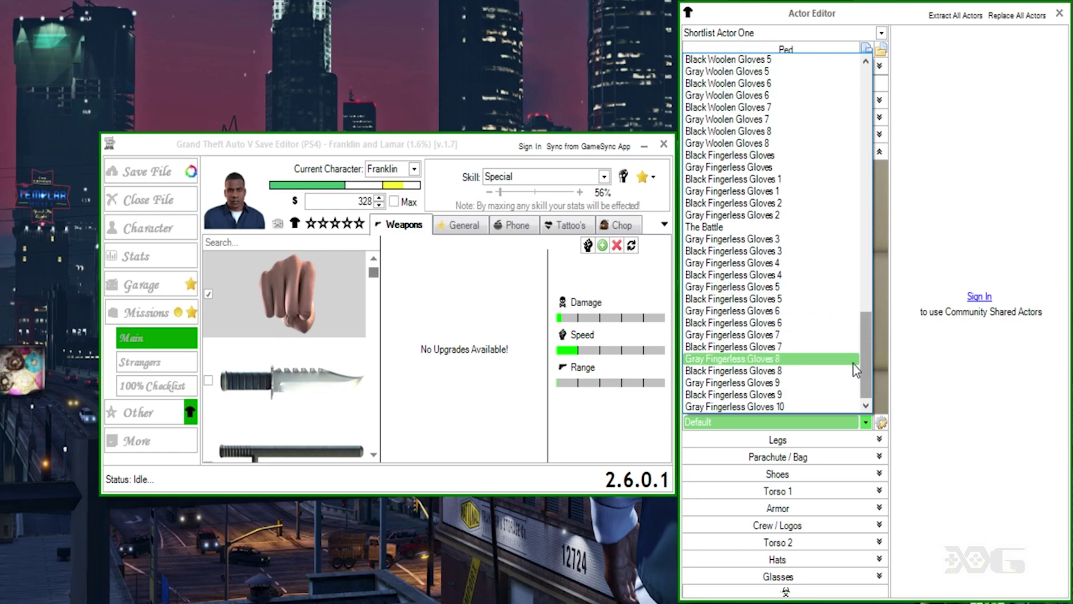
click(782, 434)
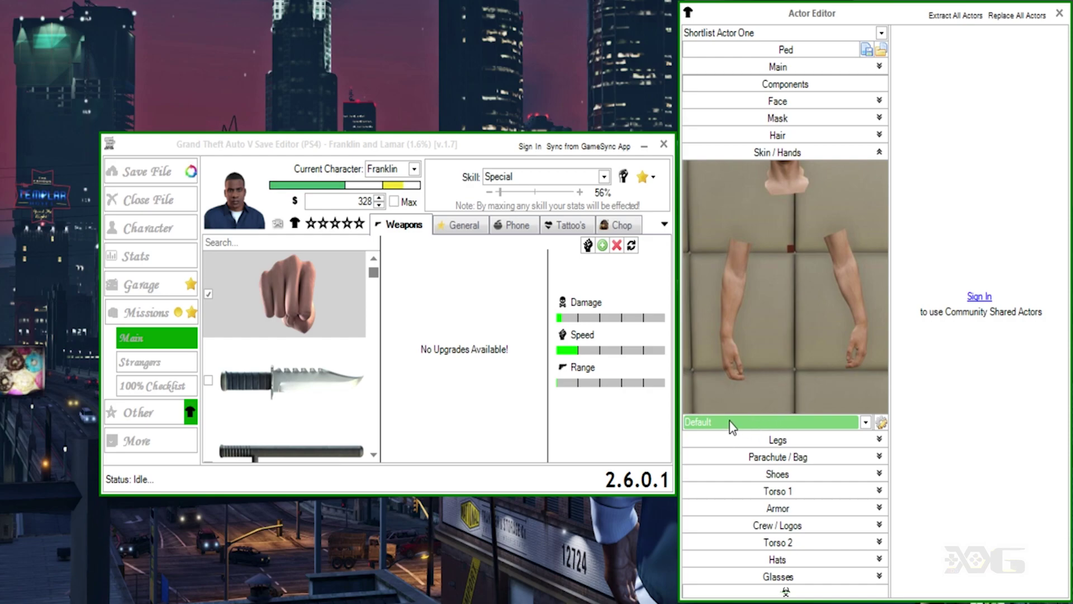
scroll(744, 428, down, 5)
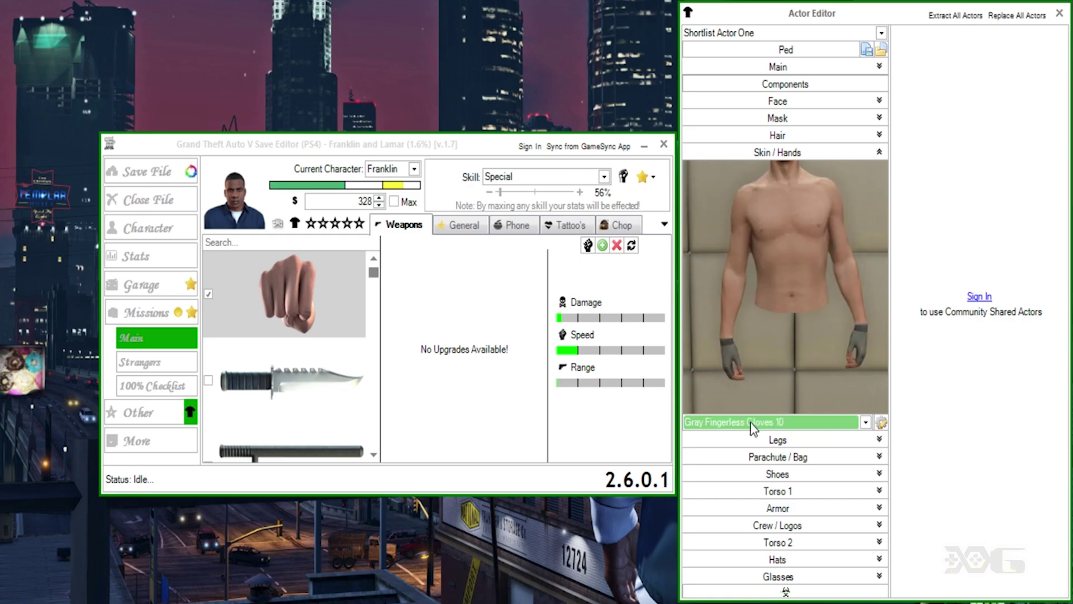
scroll(752, 427, down, 6)
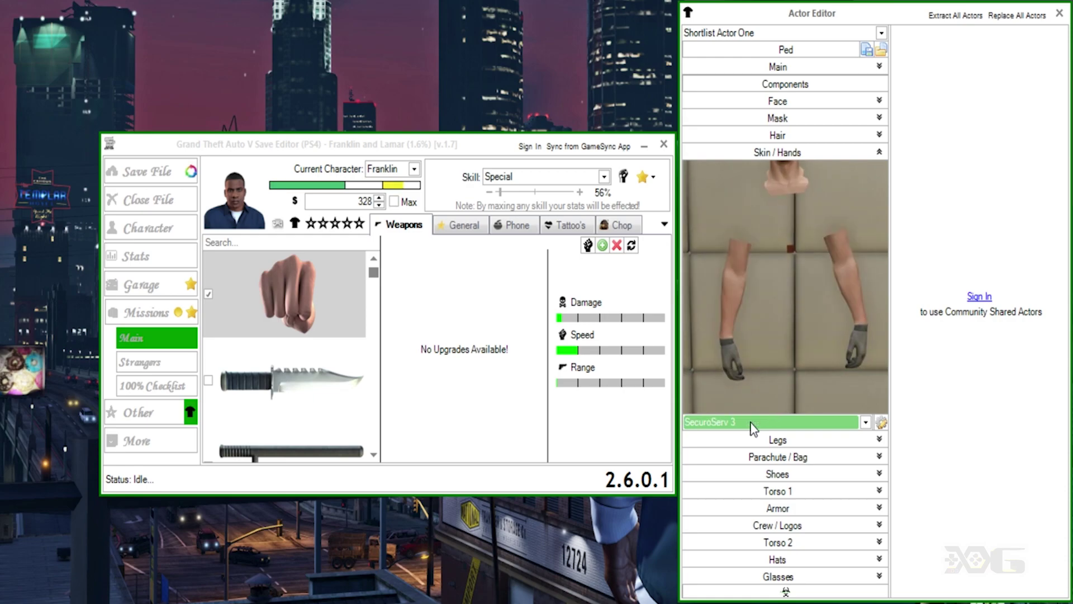
scroll(752, 423, down, 5)
scroll(752, 424, down, 5)
scroll(753, 428, down, 4)
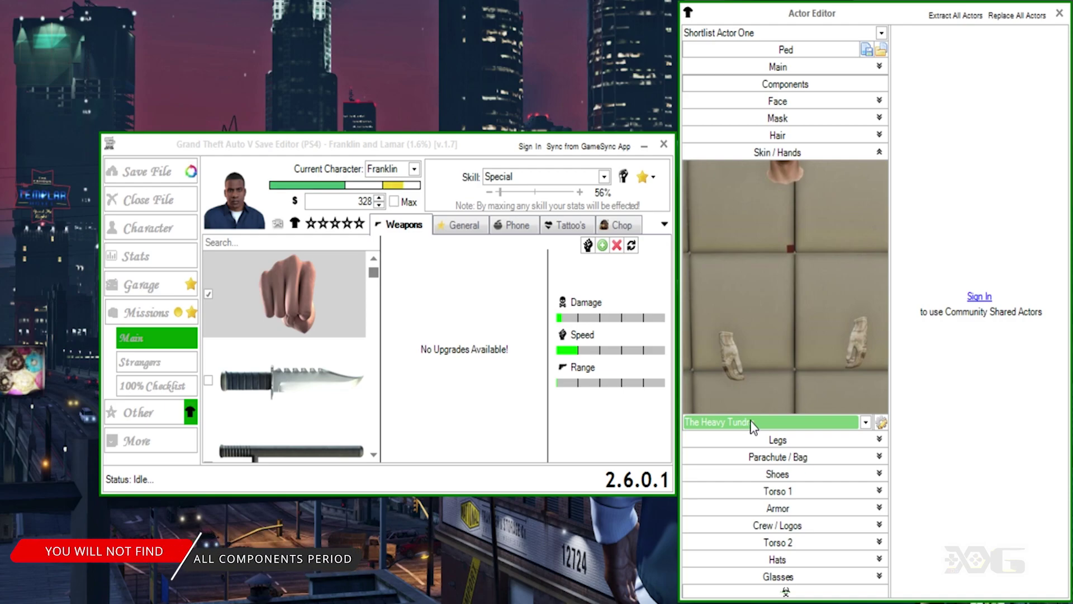
click(789, 153)
Step: Expand Legs and scroll the trousers combo through the jogger colours, ending on Purple Joggers
click(785, 169)
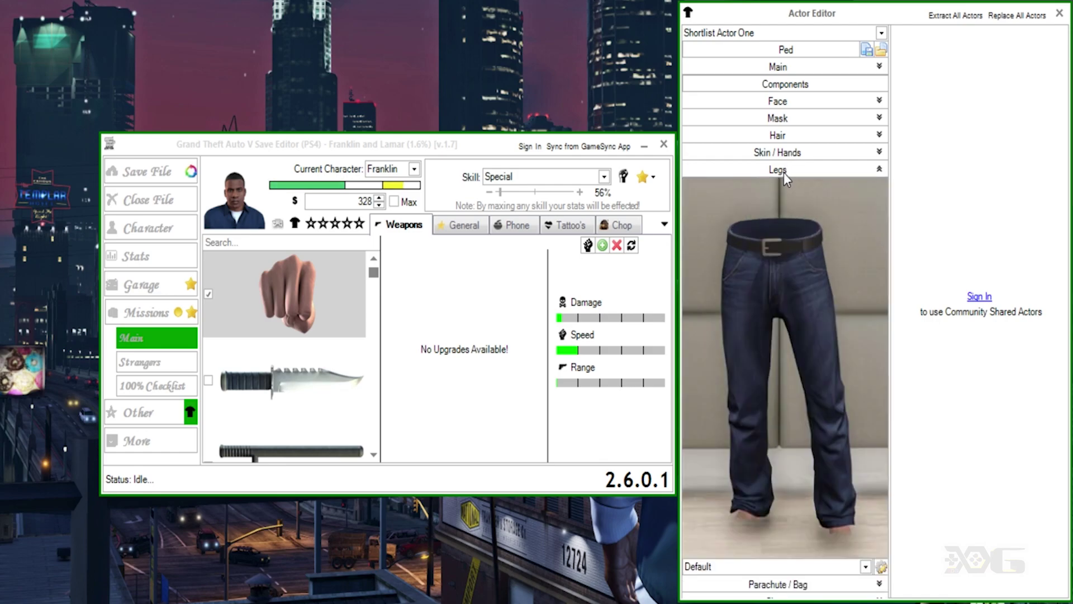
click(791, 567)
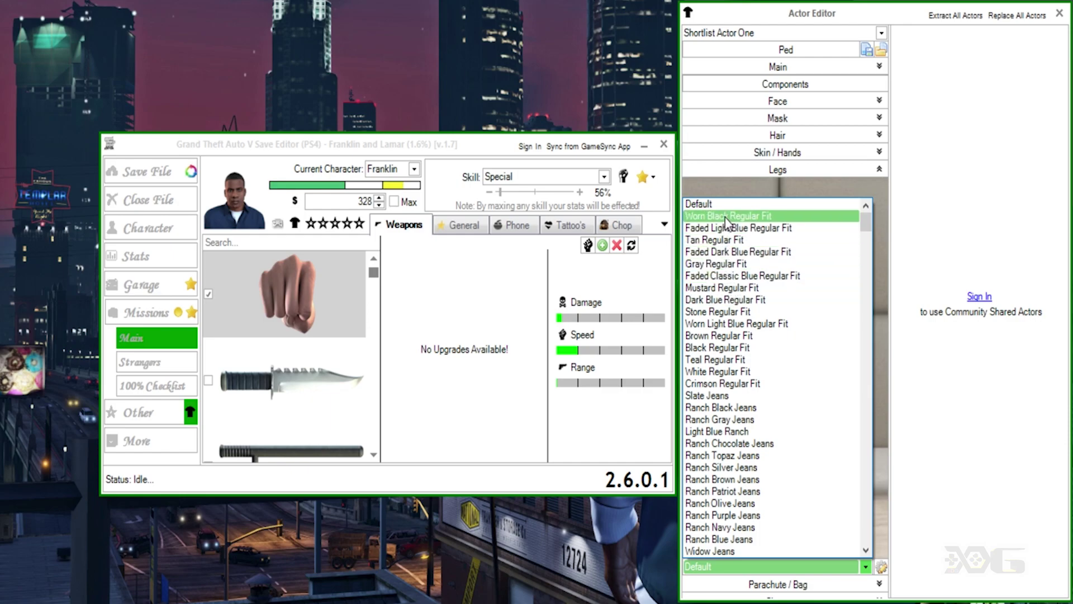
click(751, 569)
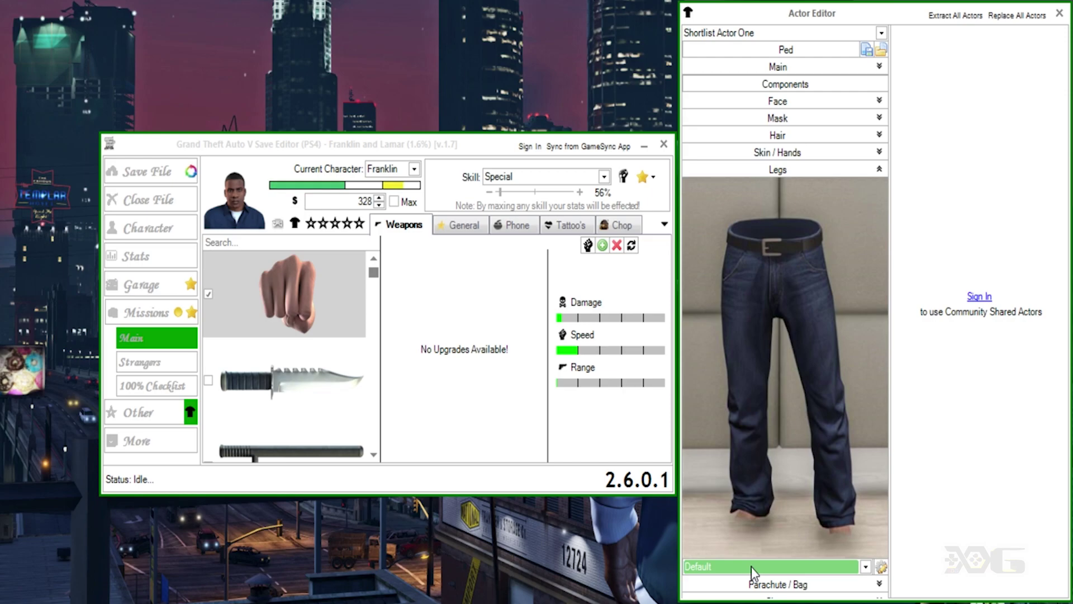
scroll(752, 569, down, 4)
scroll(752, 569, up, 4)
scroll(751, 569, down, 3)
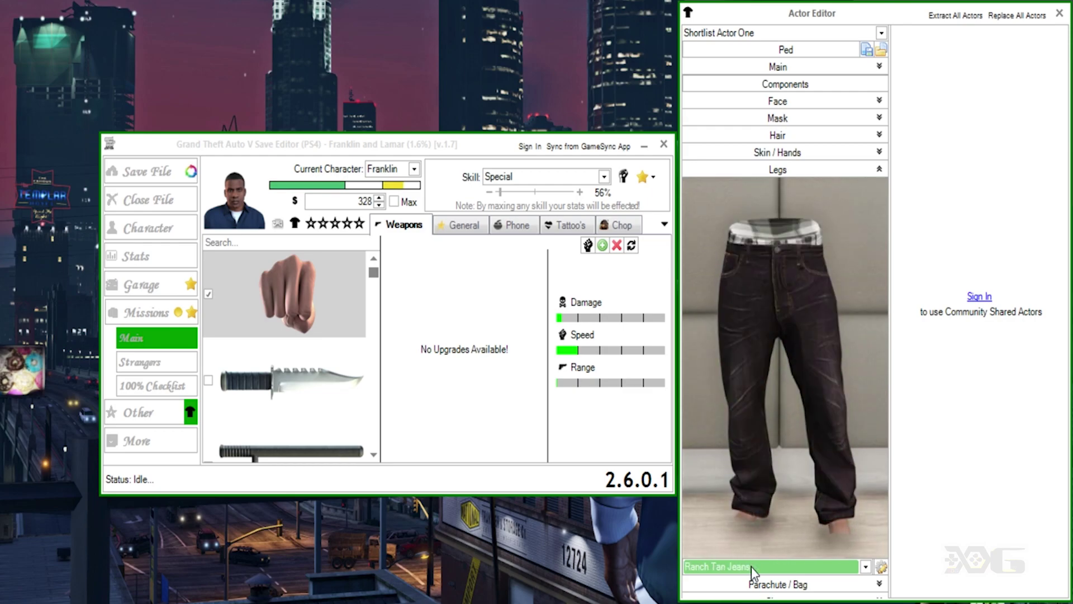
scroll(752, 569, down, 2)
scroll(753, 569, down, 3)
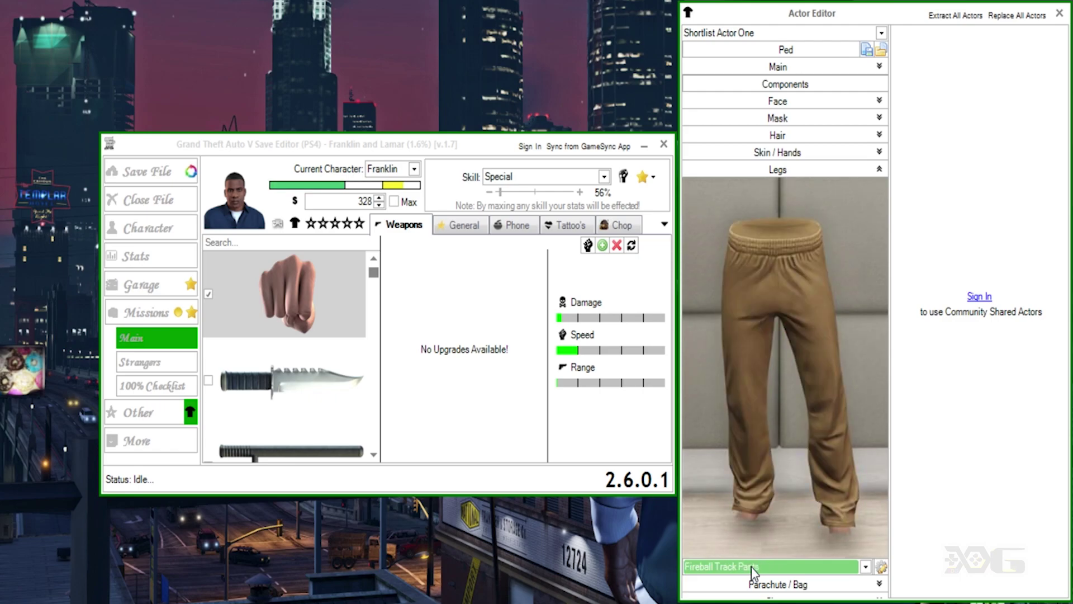
scroll(752, 570, down, 3)
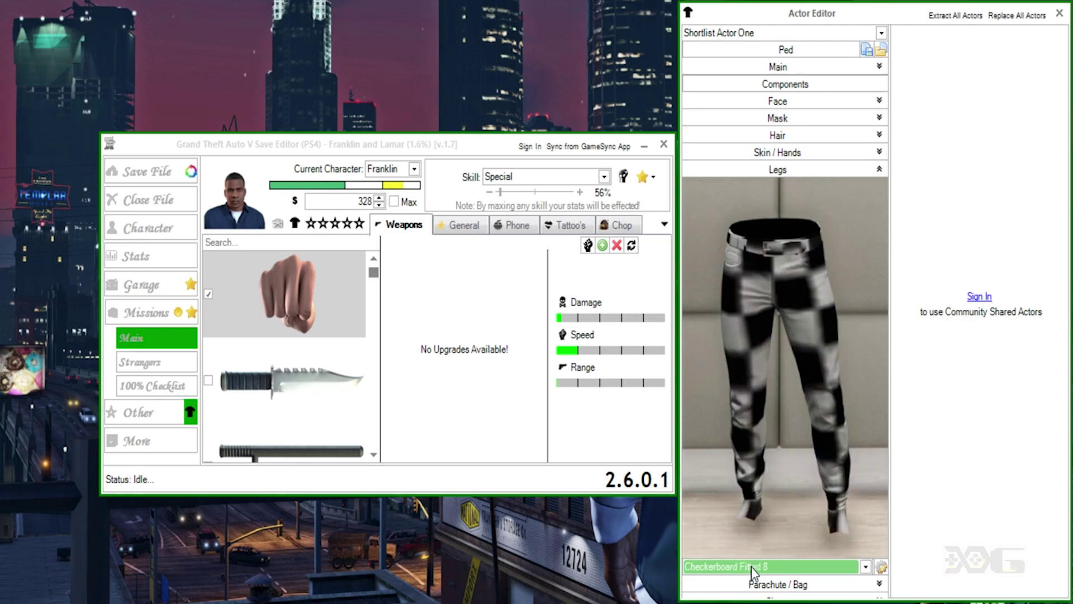
scroll(752, 567, down, 3)
scroll(751, 567, down, 3)
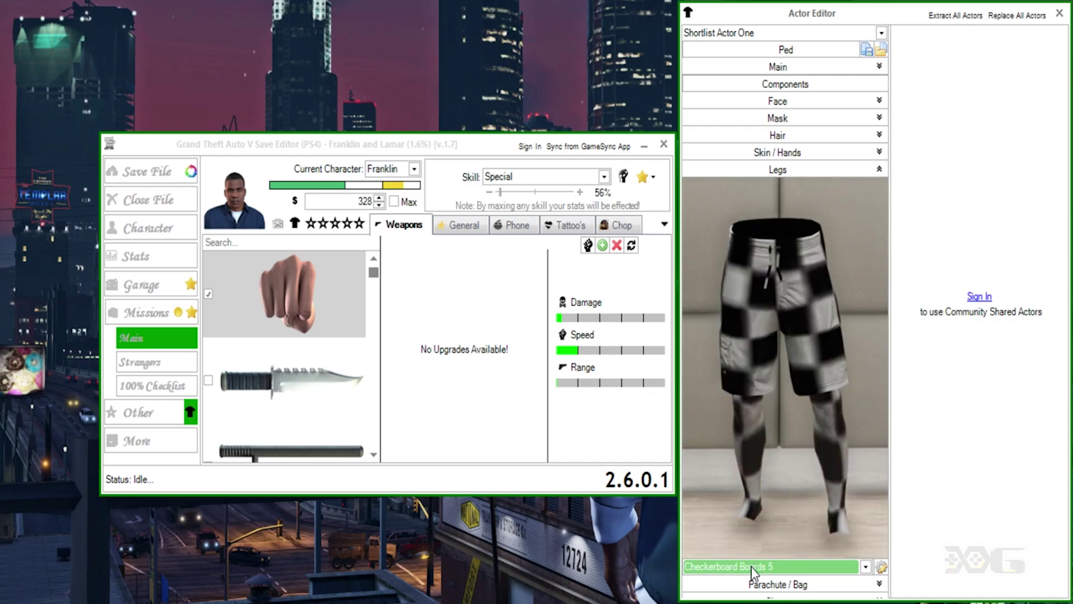
scroll(751, 567, down, 3)
scroll(752, 567, down, 4)
scroll(752, 571, down, 4)
scroll(751, 571, down, 4)
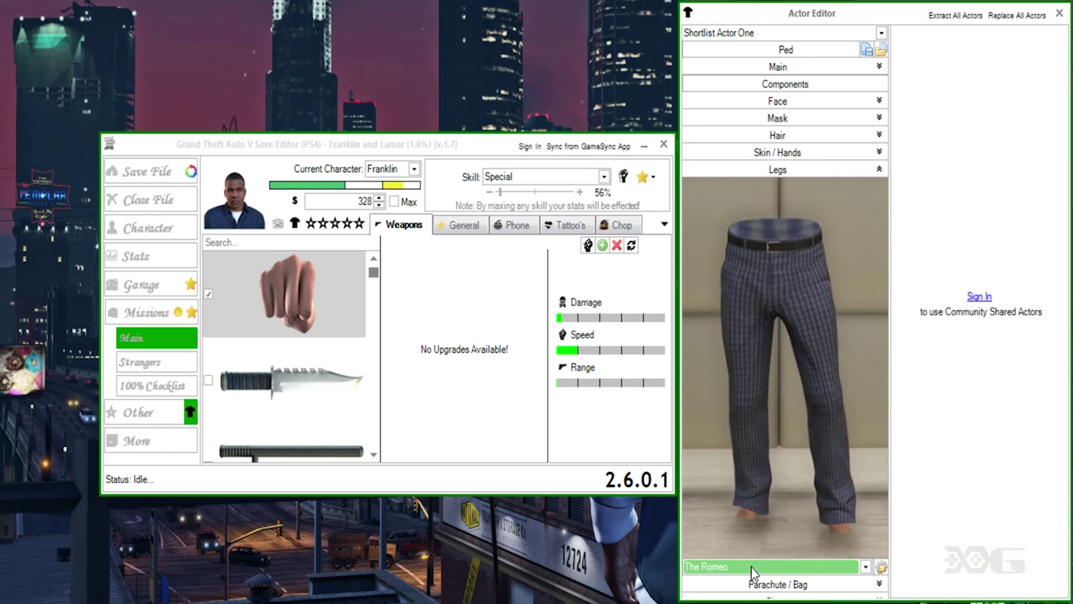
scroll(752, 572, down, 4)
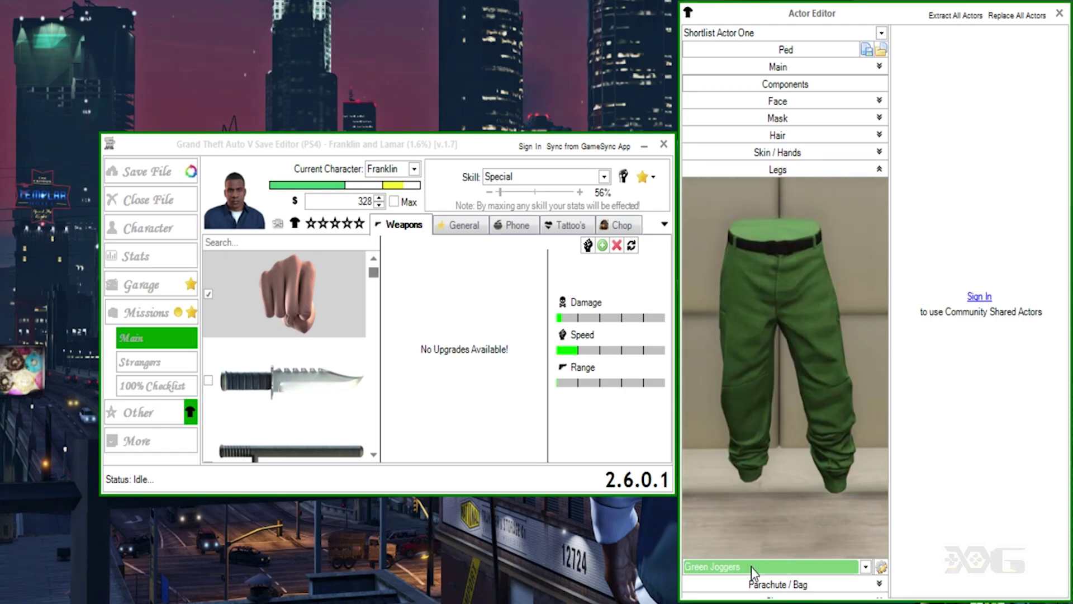
scroll(751, 572, down, 1)
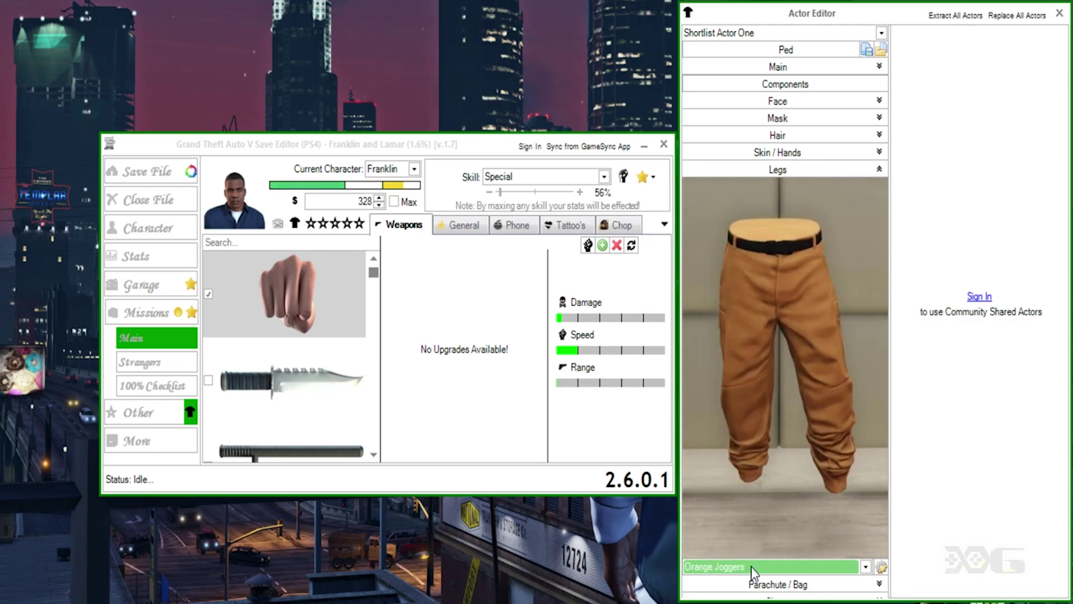
scroll(752, 572, down, 1)
scroll(751, 571, down, 3)
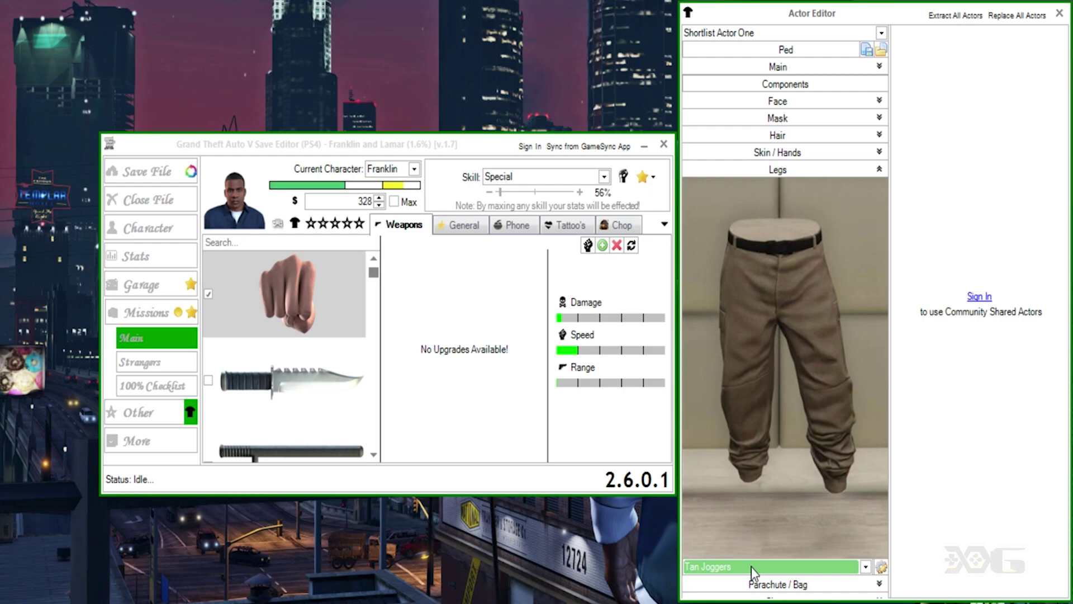
scroll(751, 571, down, 1)
scroll(751, 571, down, 1)
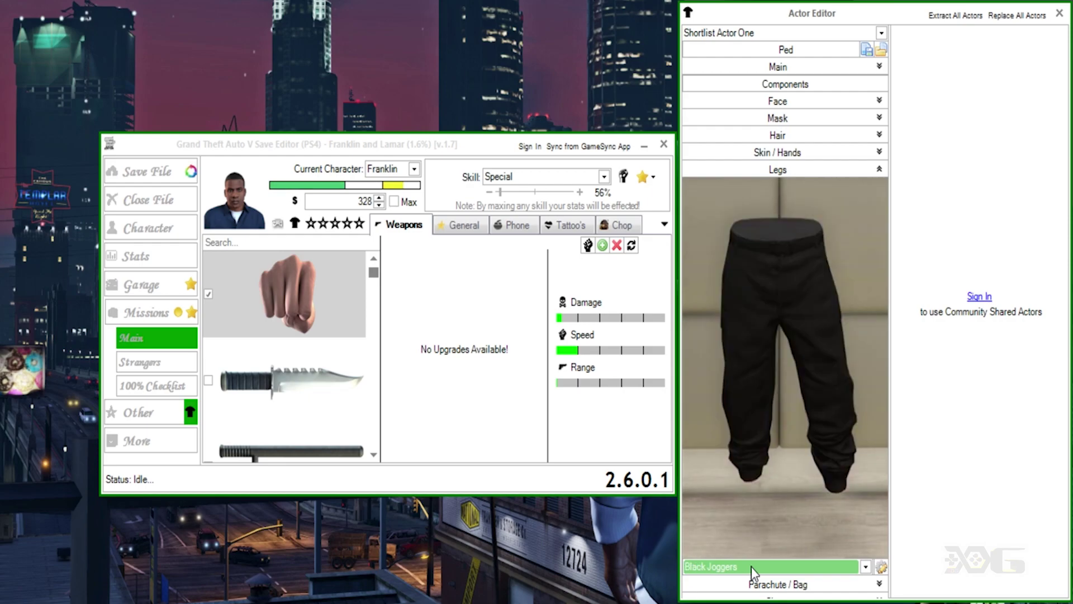
scroll(751, 572, down, 1)
scroll(752, 571, down, 3)
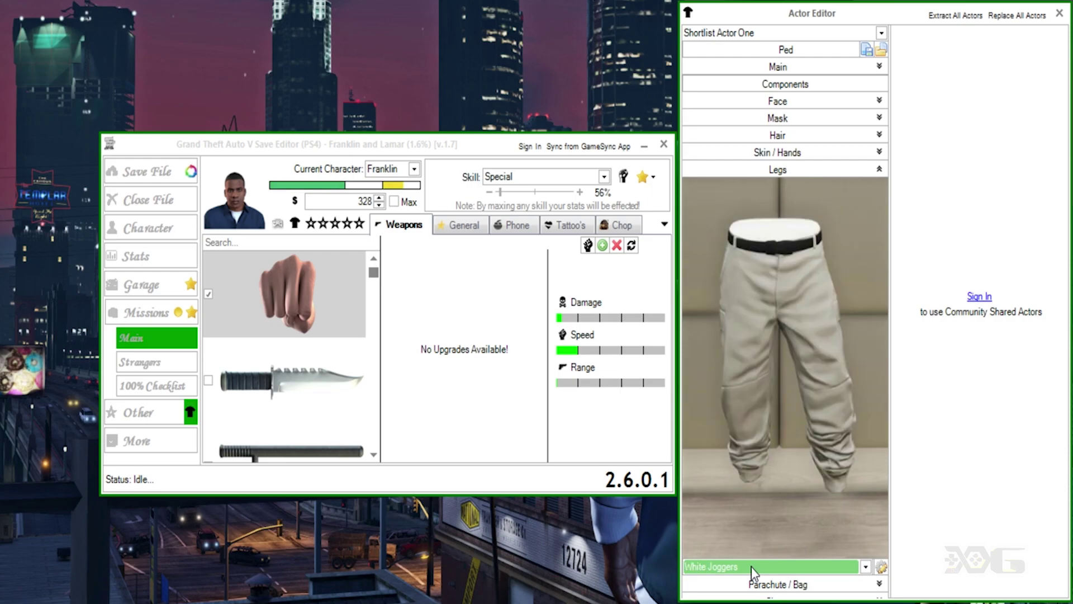
scroll(752, 571, down, 2)
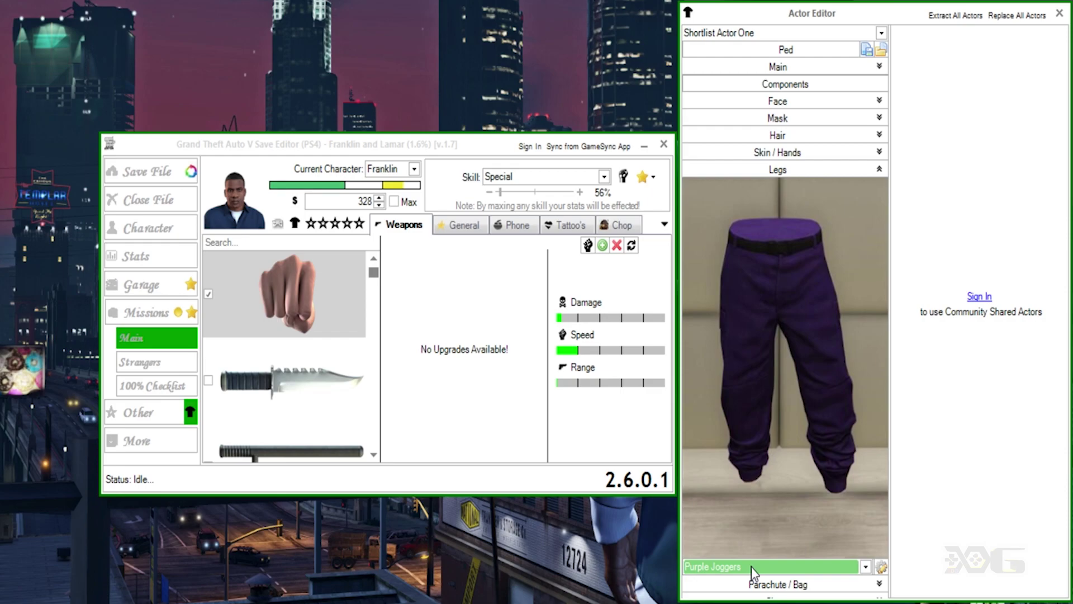
scroll(752, 572, down, 4)
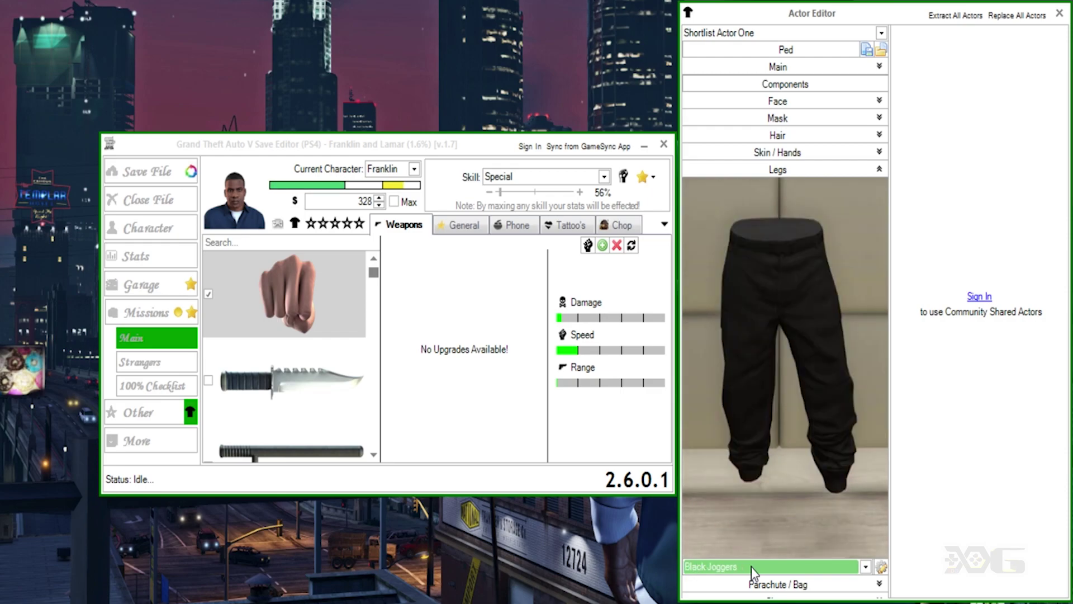
Step: Scroll the Parachute / Bag combo through the bags until Crew Tan Chute Bag is selected
click(763, 585)
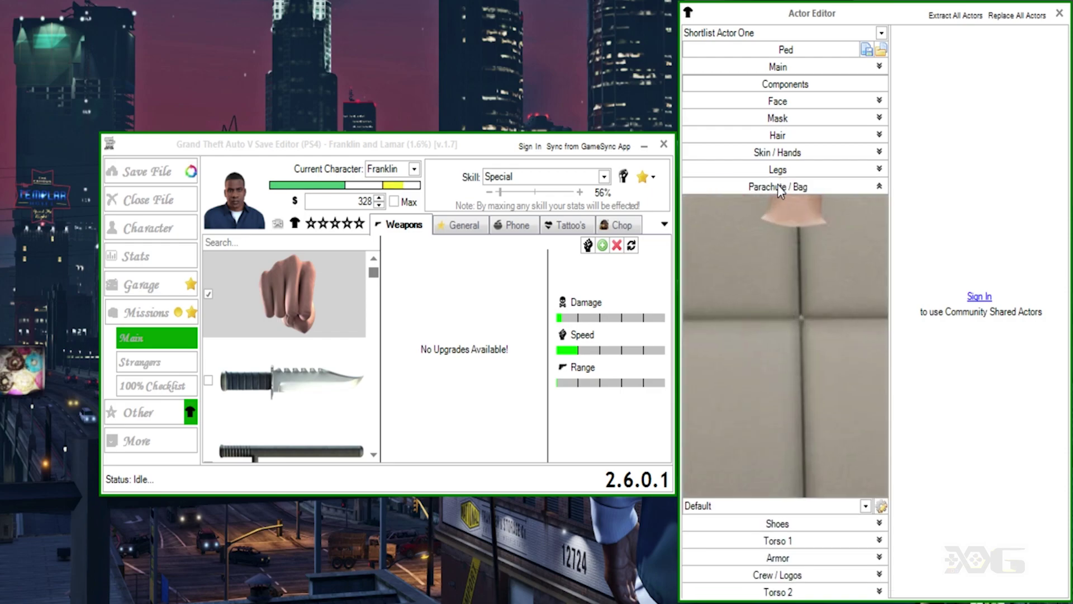
click(773, 507)
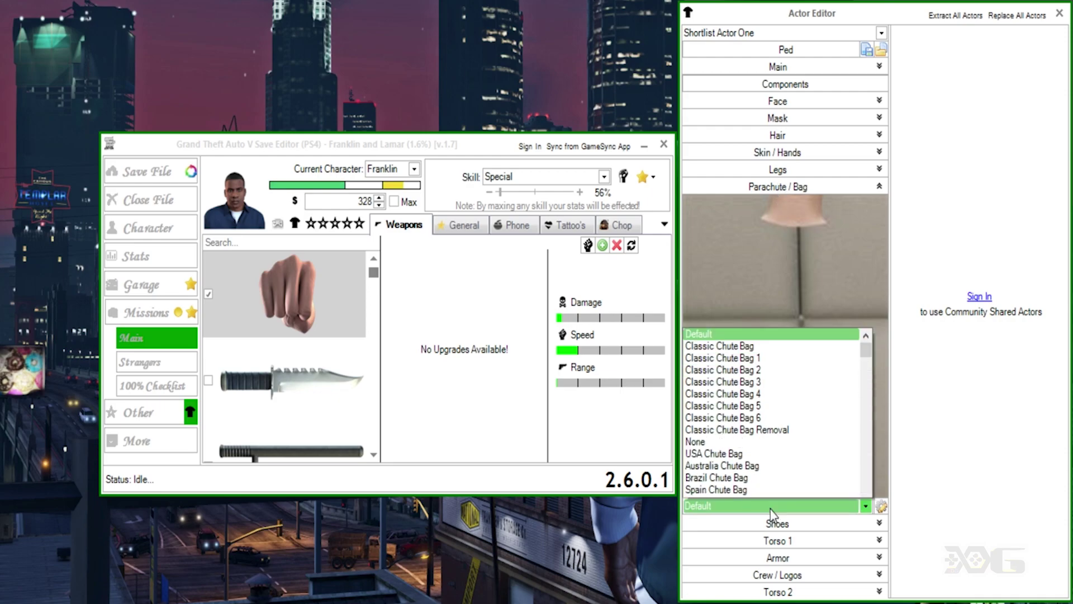
click(746, 167)
scroll(820, 336, down, 6)
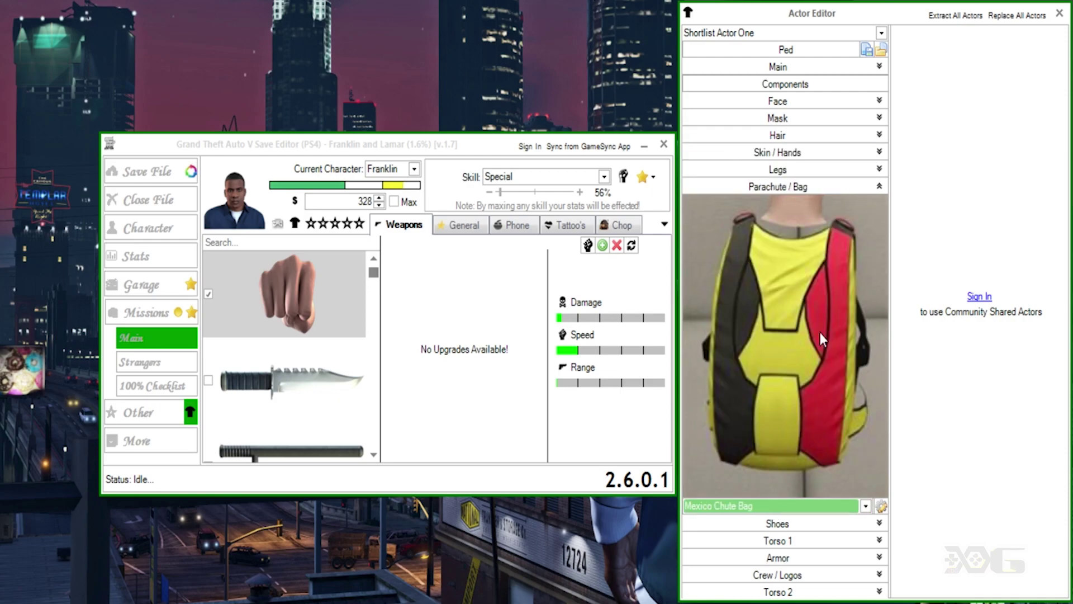
scroll(819, 332, down, 4)
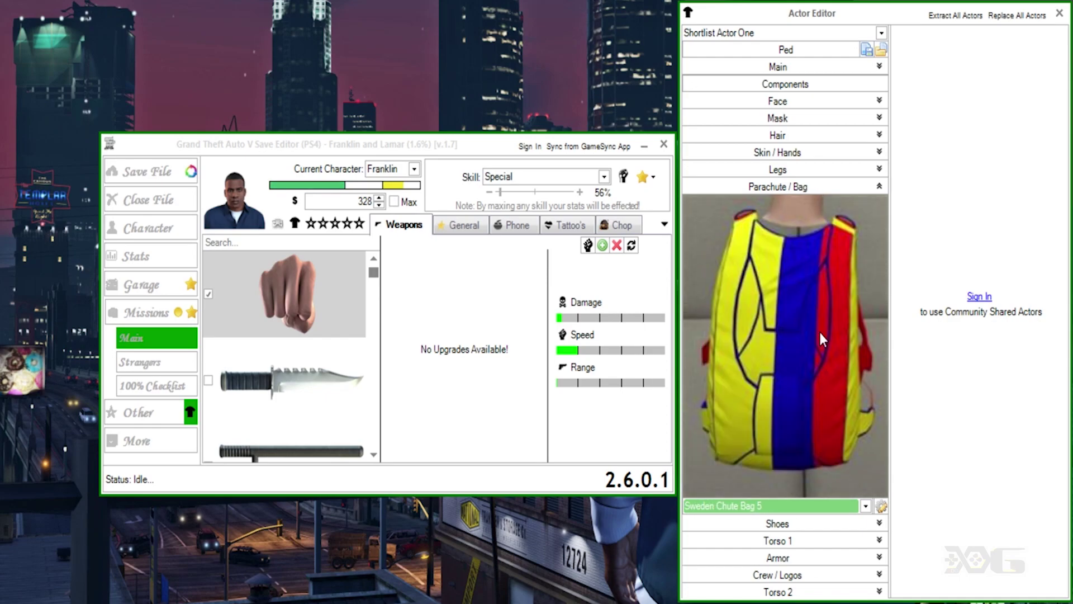
scroll(820, 333, down, 7)
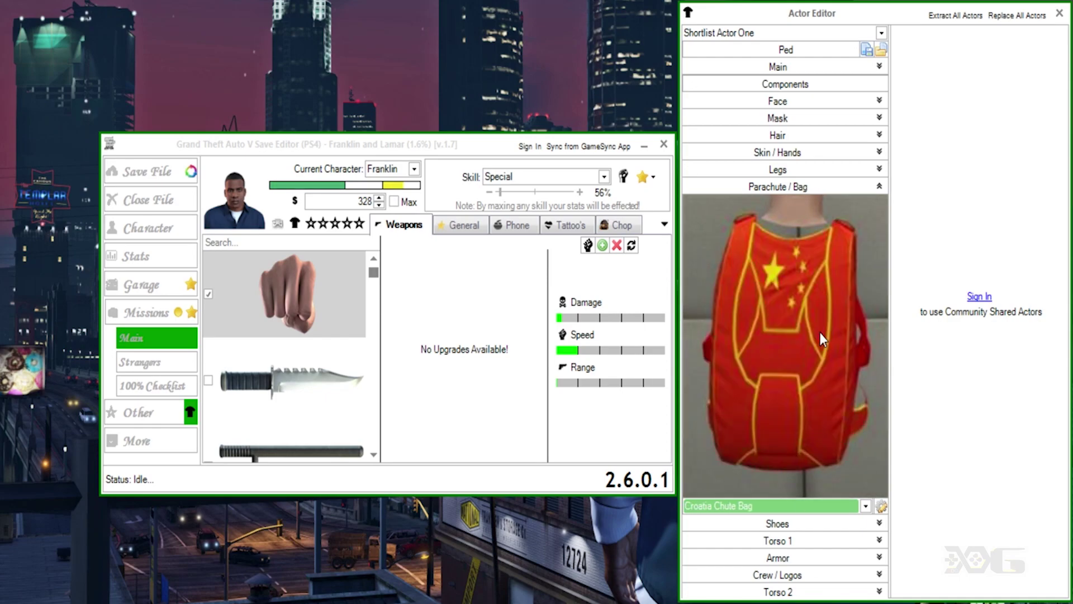
scroll(820, 332, down, 6)
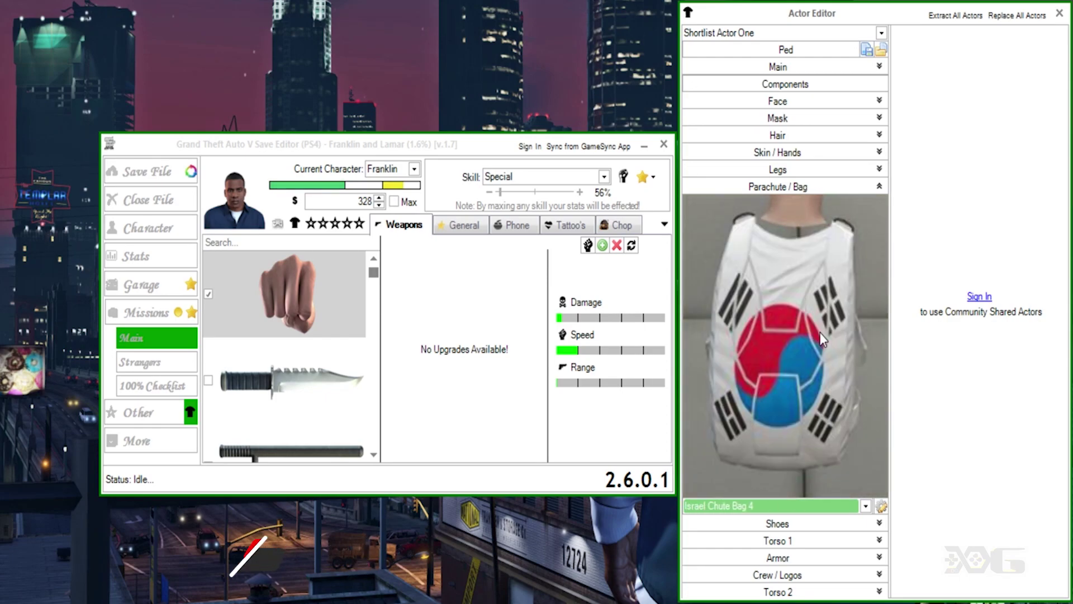
scroll(820, 332, down, 2)
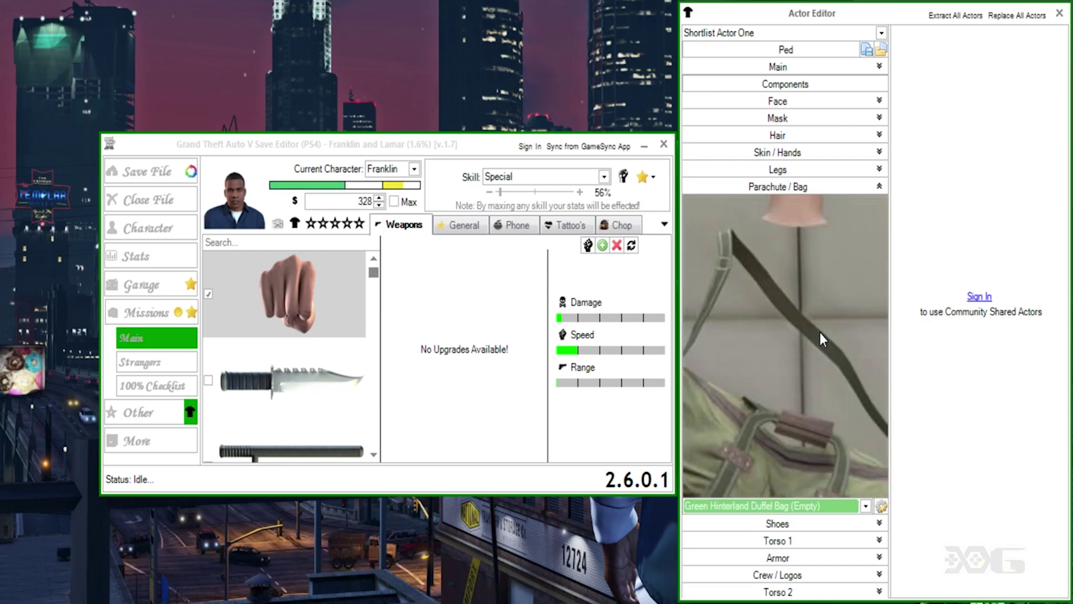
scroll(819, 332, down, 2)
scroll(820, 332, down, 1)
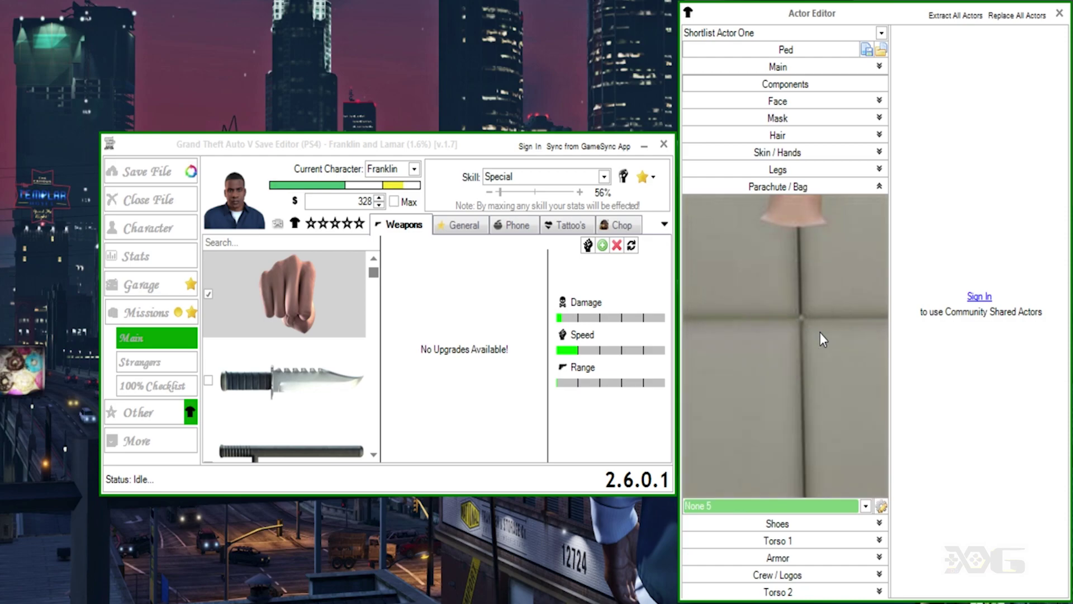
scroll(820, 332, up, 1)
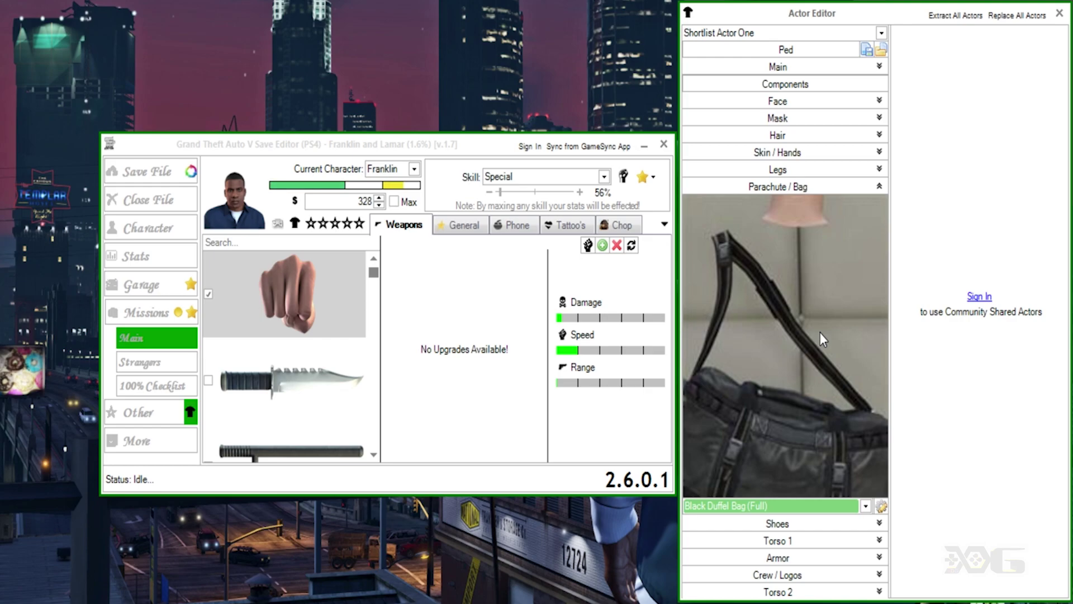
scroll(820, 332, down, 5)
scroll(820, 332, down, 8)
scroll(820, 332, down, 3)
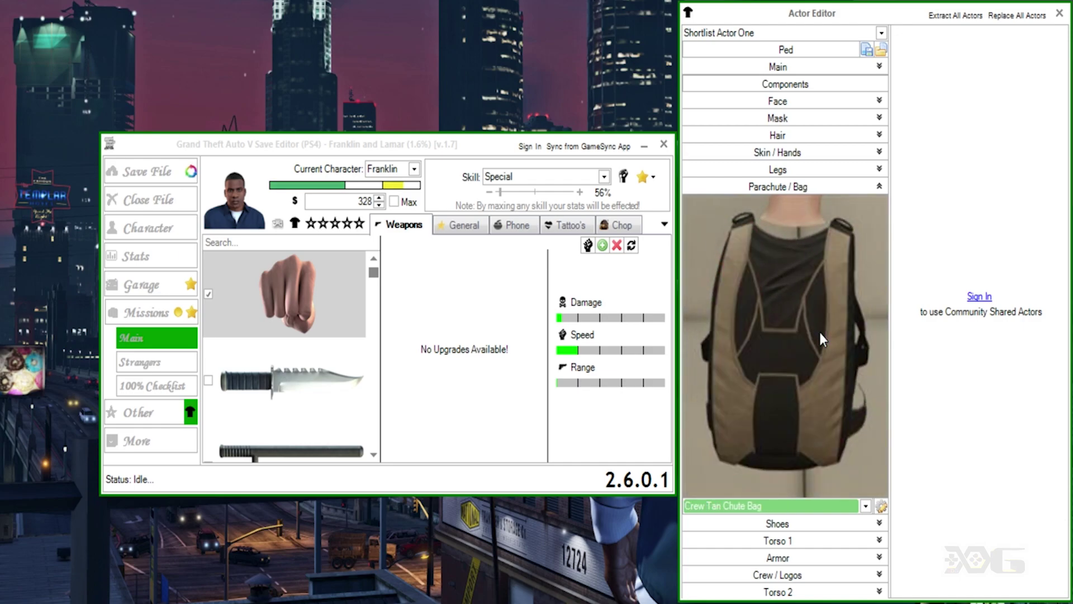
Step: Expand Shoes, try Deadline Yellow, then scroll the shoe combo to Unknown 55.8
click(813, 188)
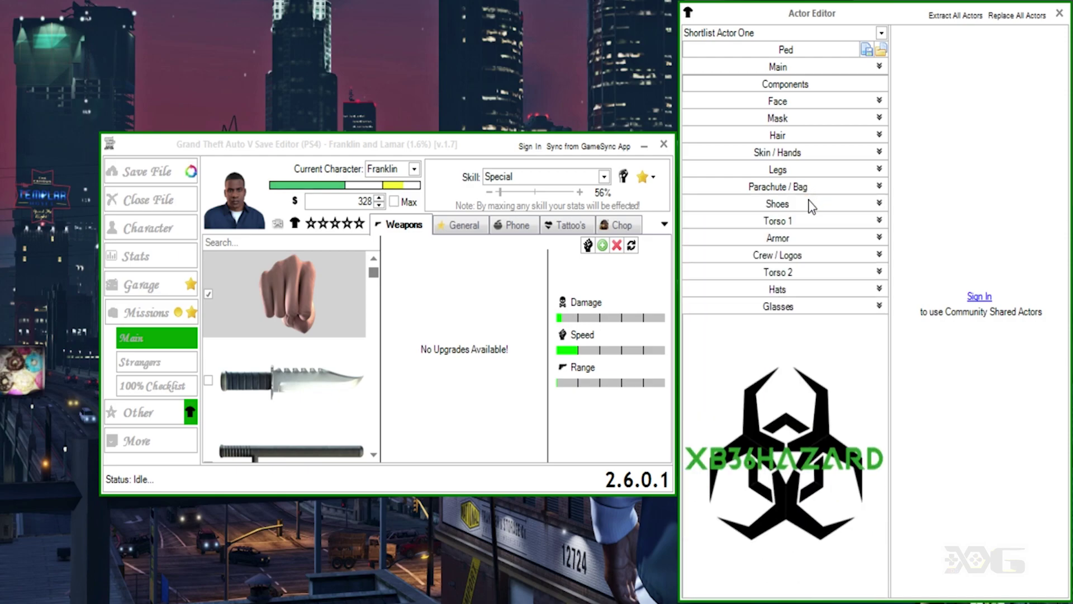
click(807, 205)
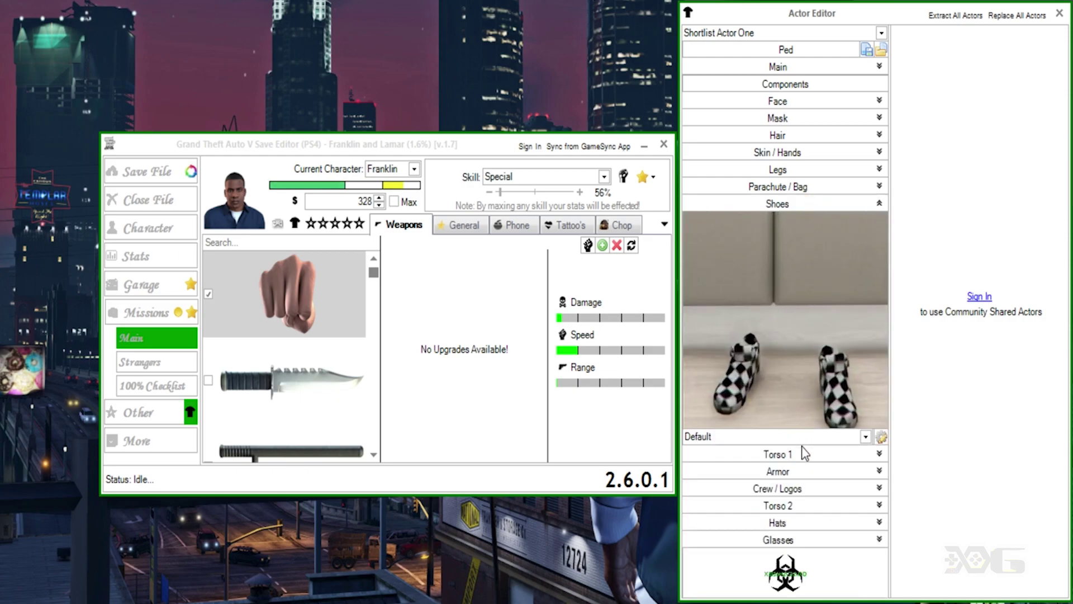
click(763, 434)
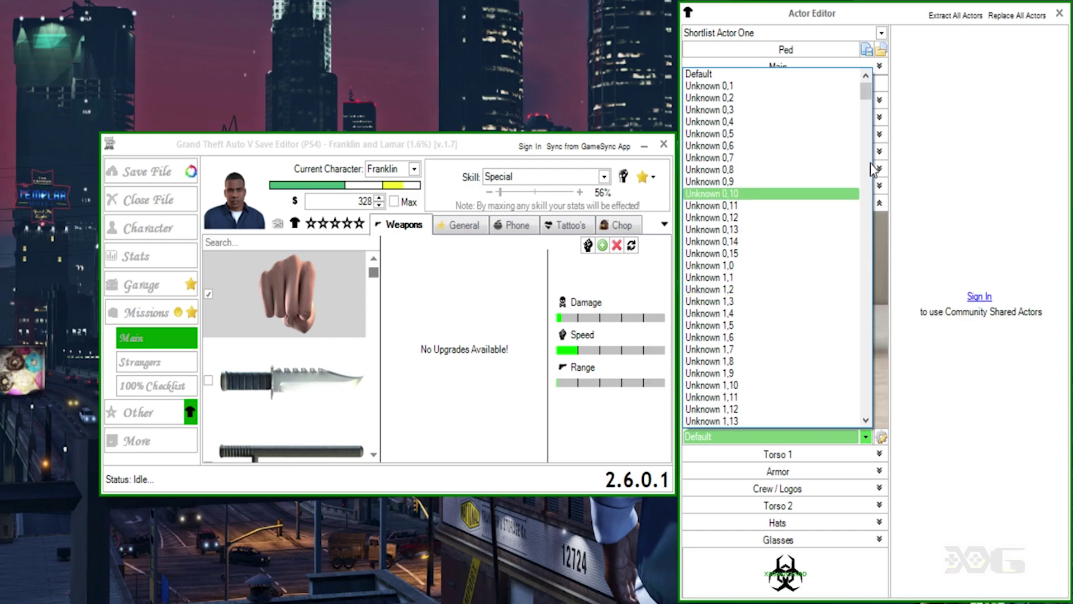
drag(867, 90, 865, 365)
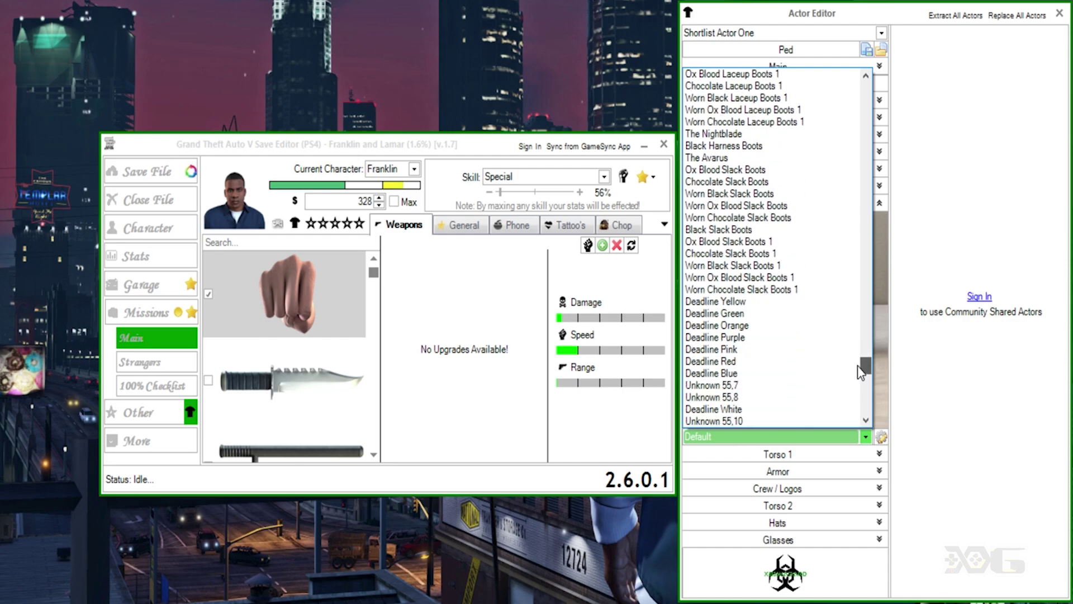
click(749, 304)
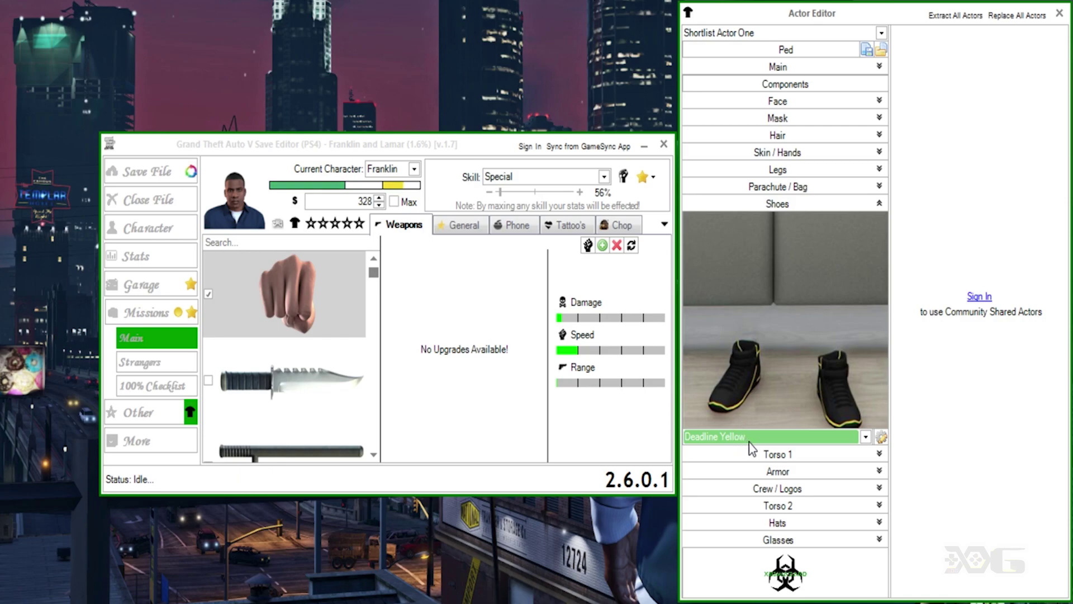
scroll(749, 442, down, 4)
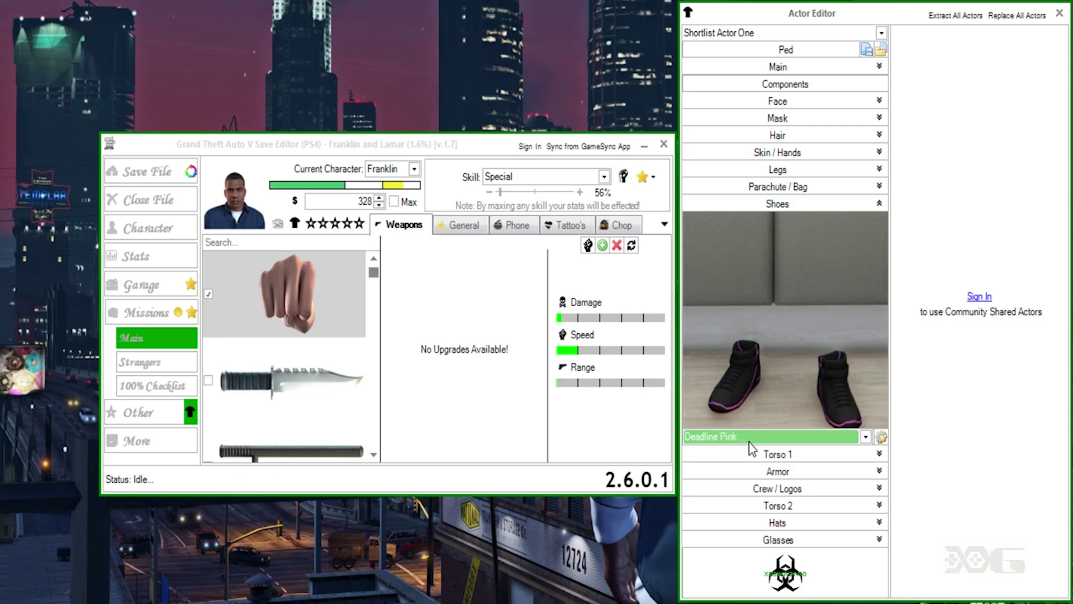
scroll(752, 445, up, 2)
Step: Expand Torso 1 and scroll its combo past The Hazard and The Scientist to The Fumigator
click(807, 207)
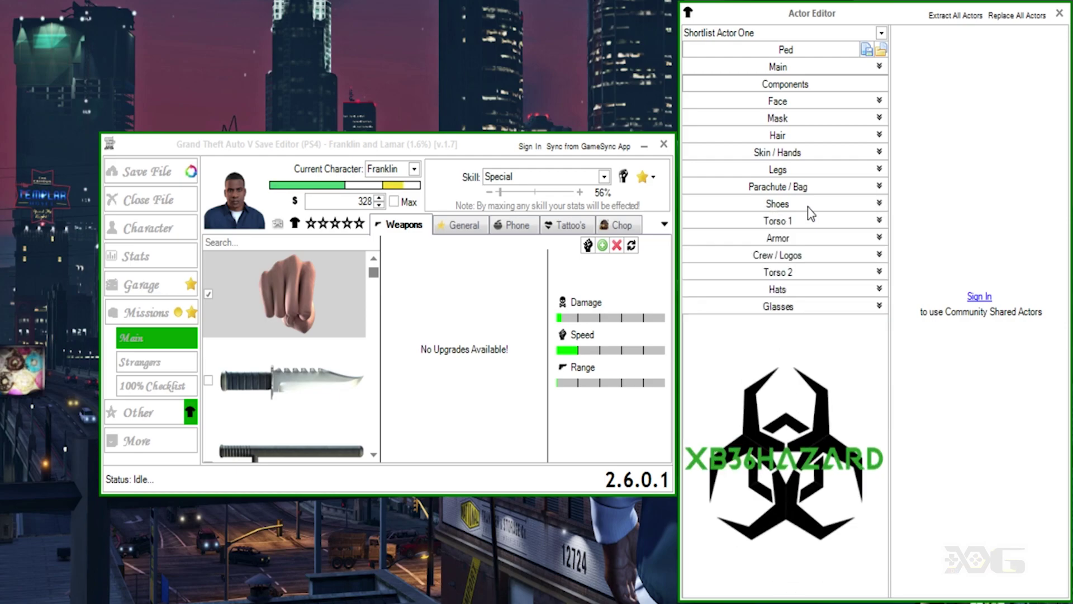
click(801, 223)
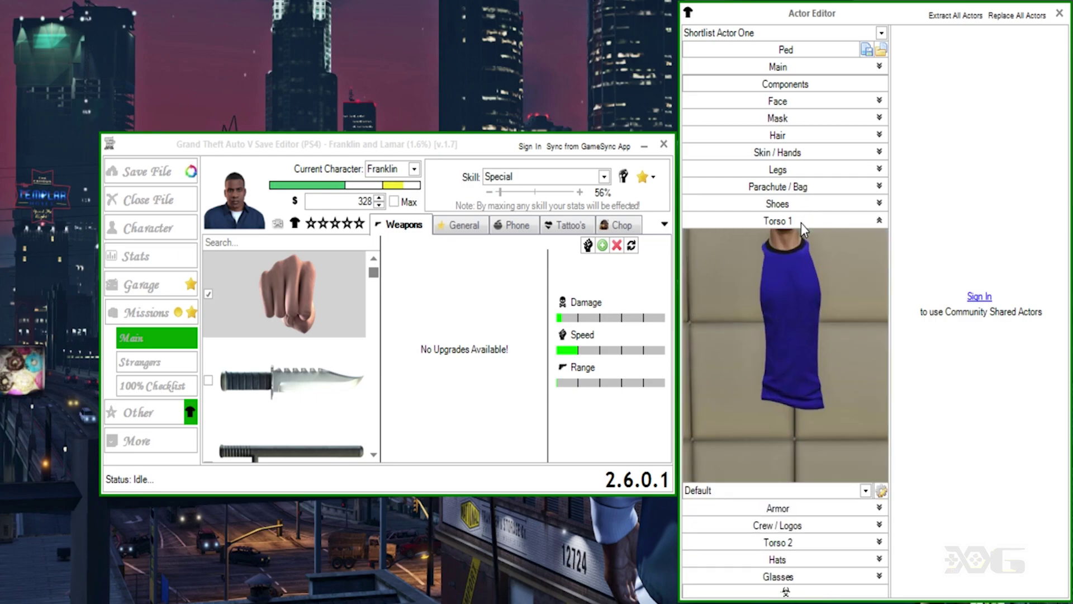
click(771, 494)
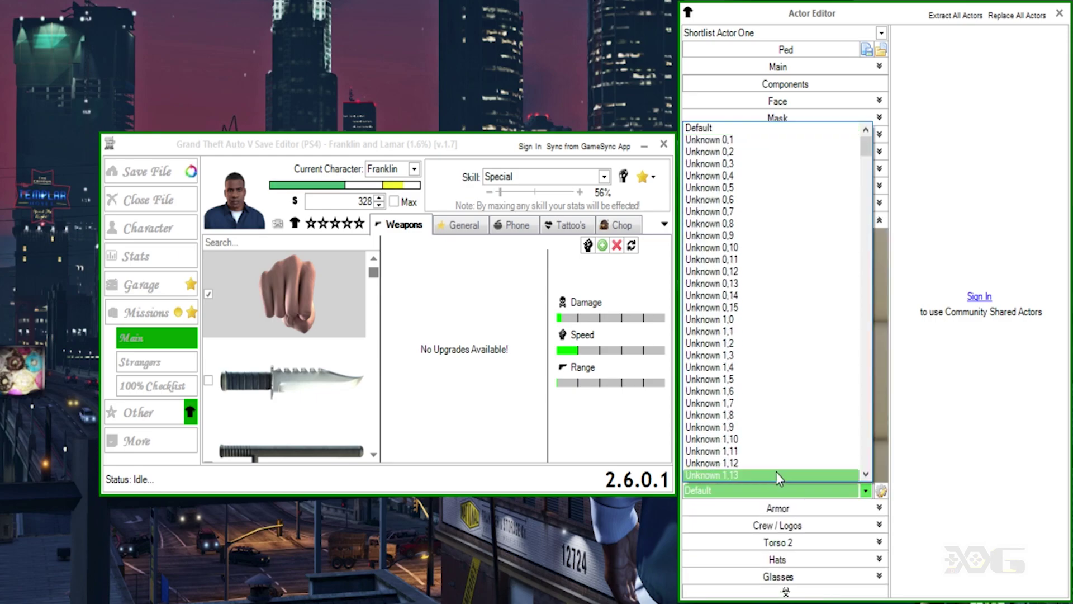
click(733, 140)
scroll(803, 493, down, 5)
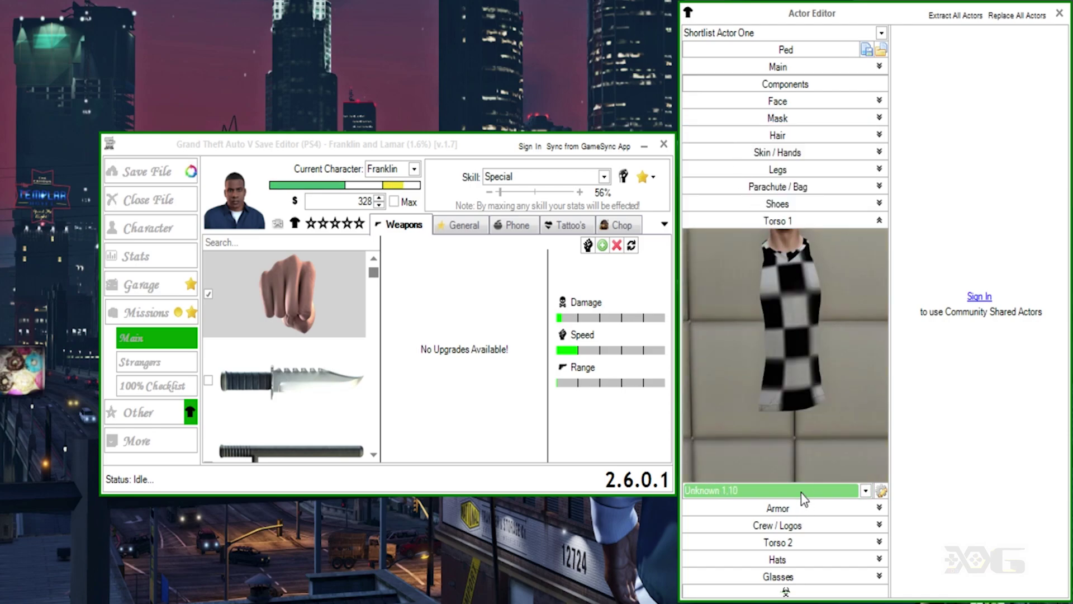
scroll(772, 494, down, 3)
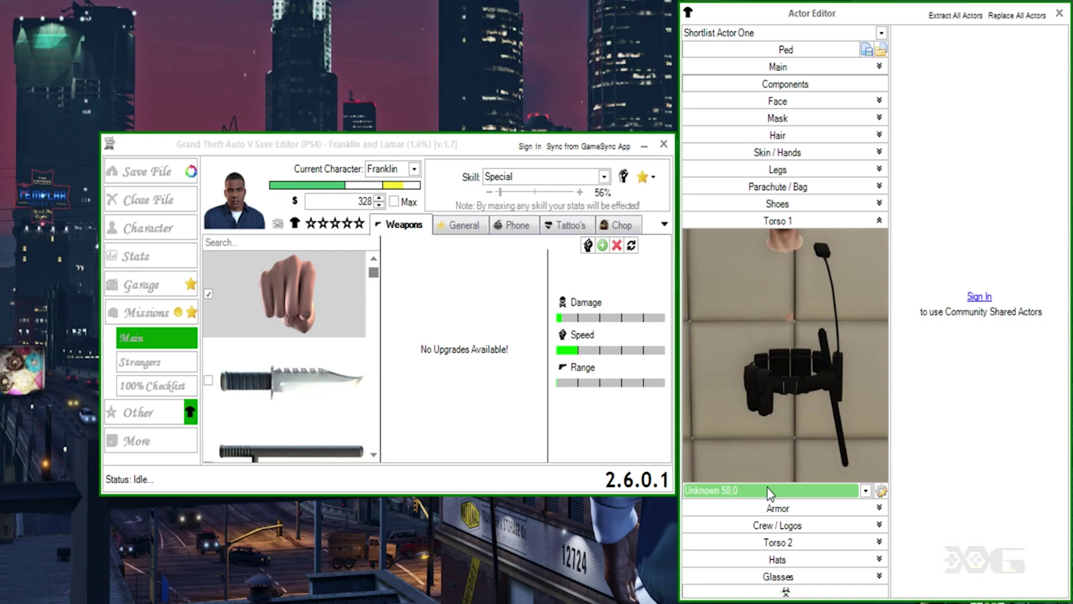
scroll(767, 488, down, 4)
scroll(767, 491, down, 3)
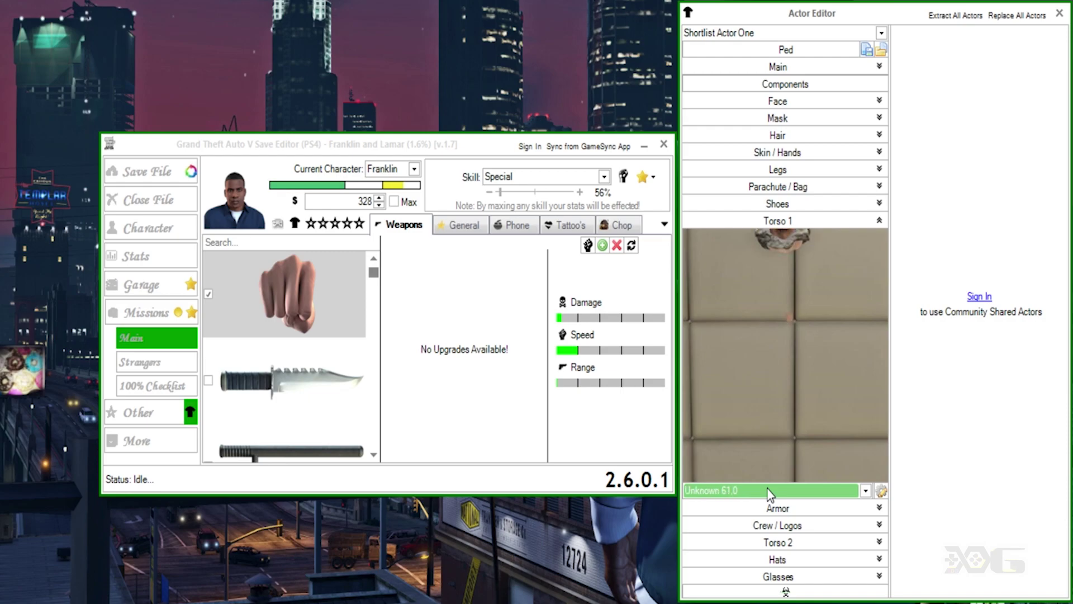
scroll(771, 494, up, 4)
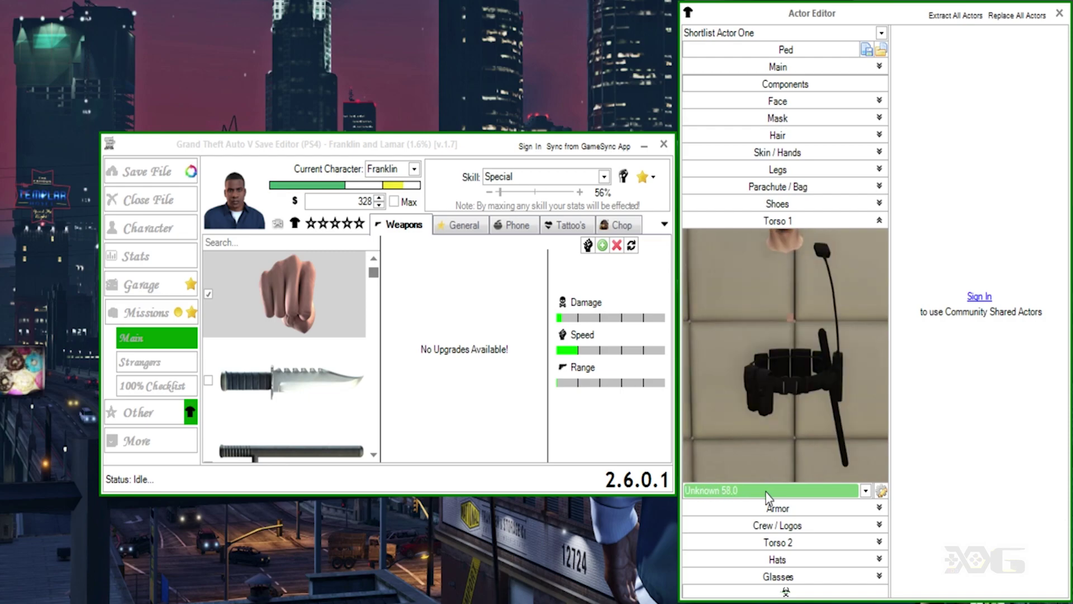
scroll(767, 495, up, 4)
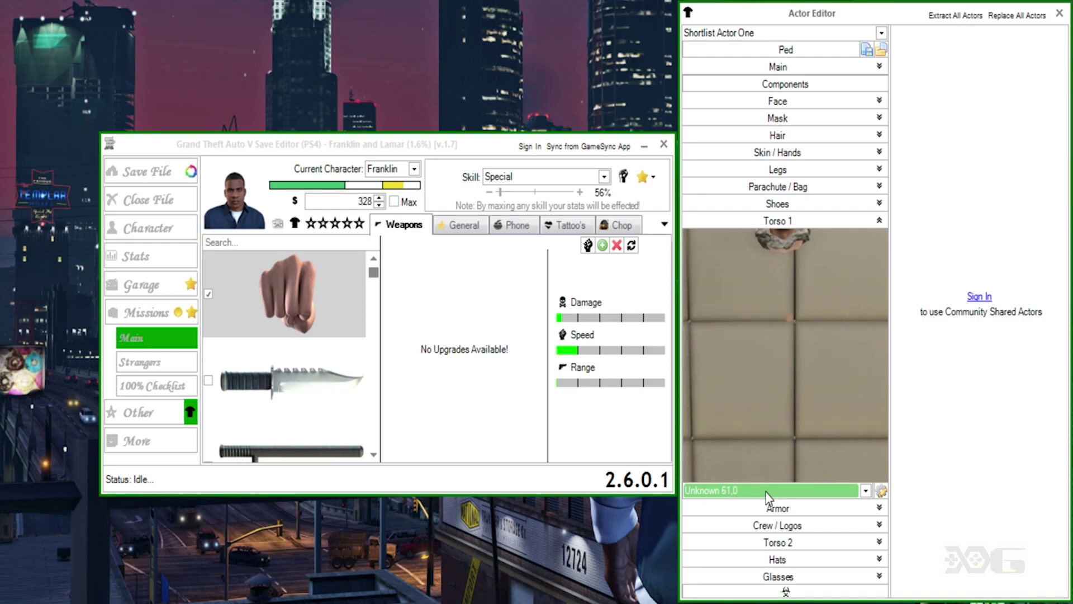
scroll(765, 492, up, 4)
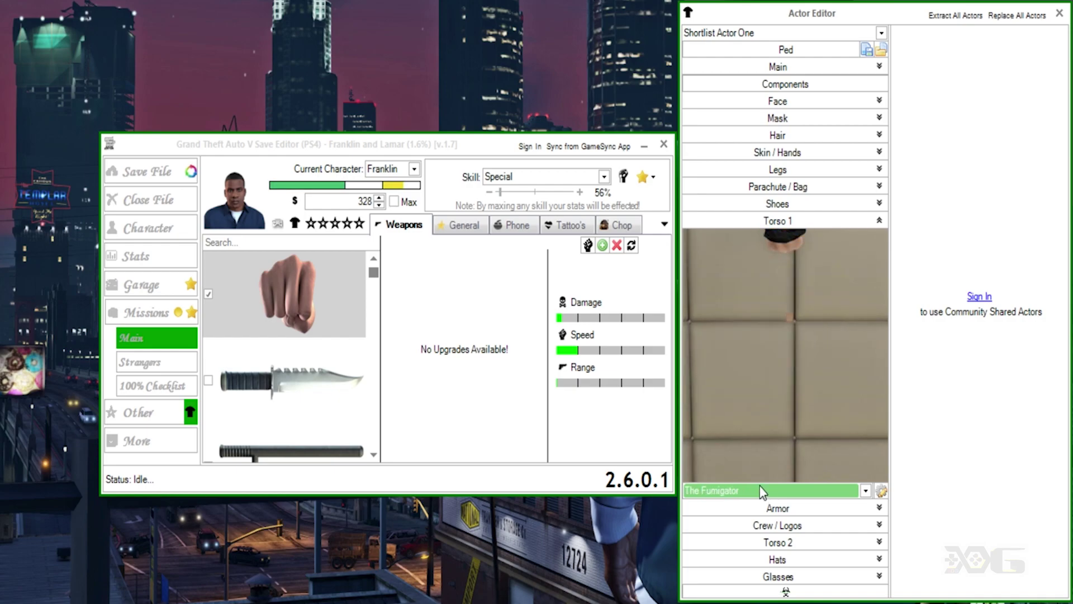
Step: Collapse Torso 1 and open the actor's Armor options, leaving the armor on Default
click(810, 221)
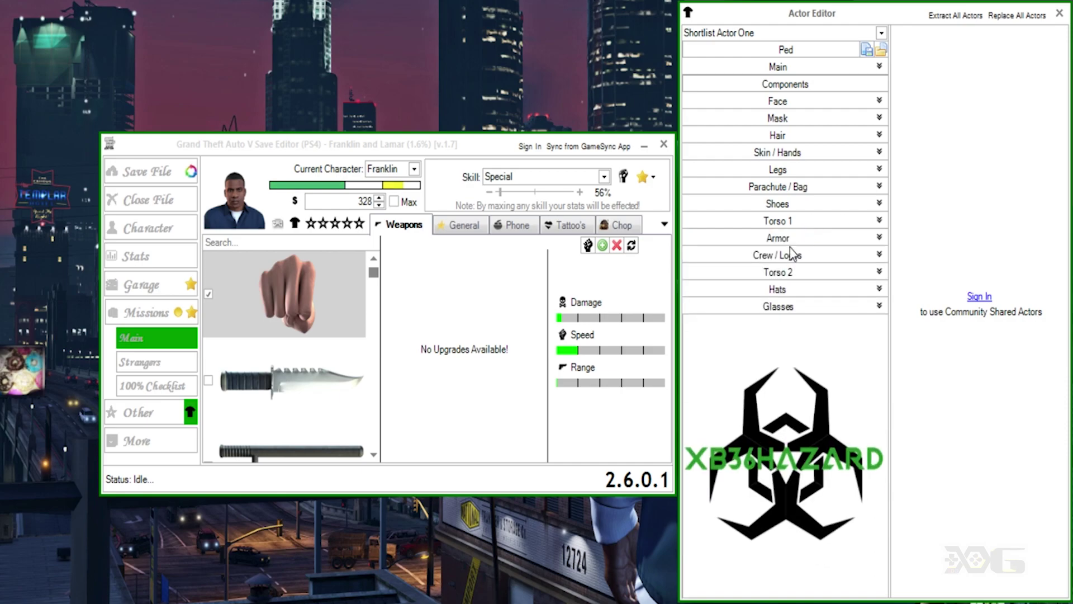
click(791, 239)
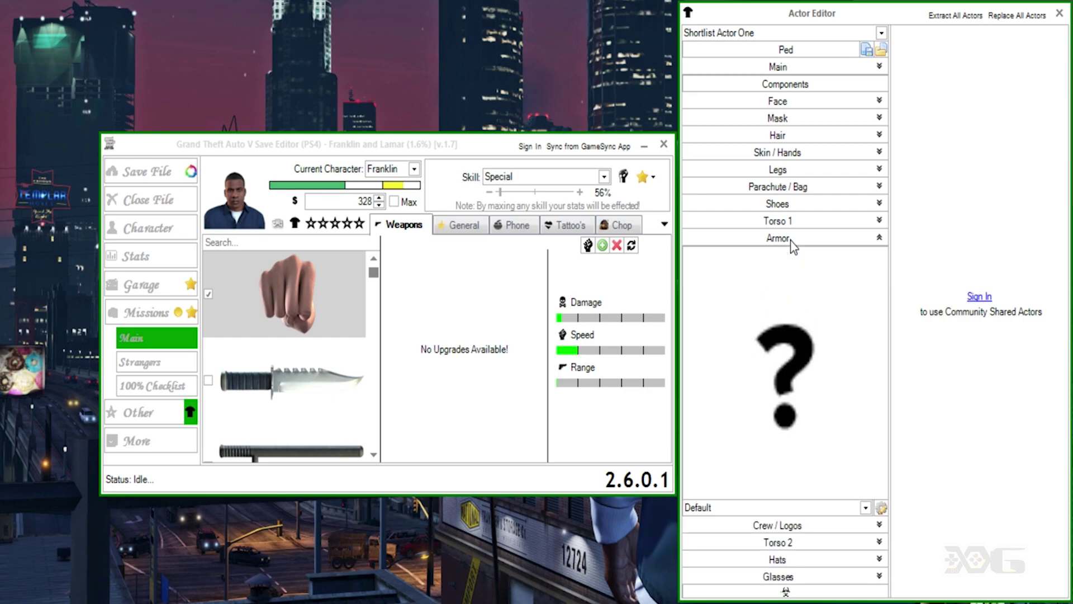
click(798, 508)
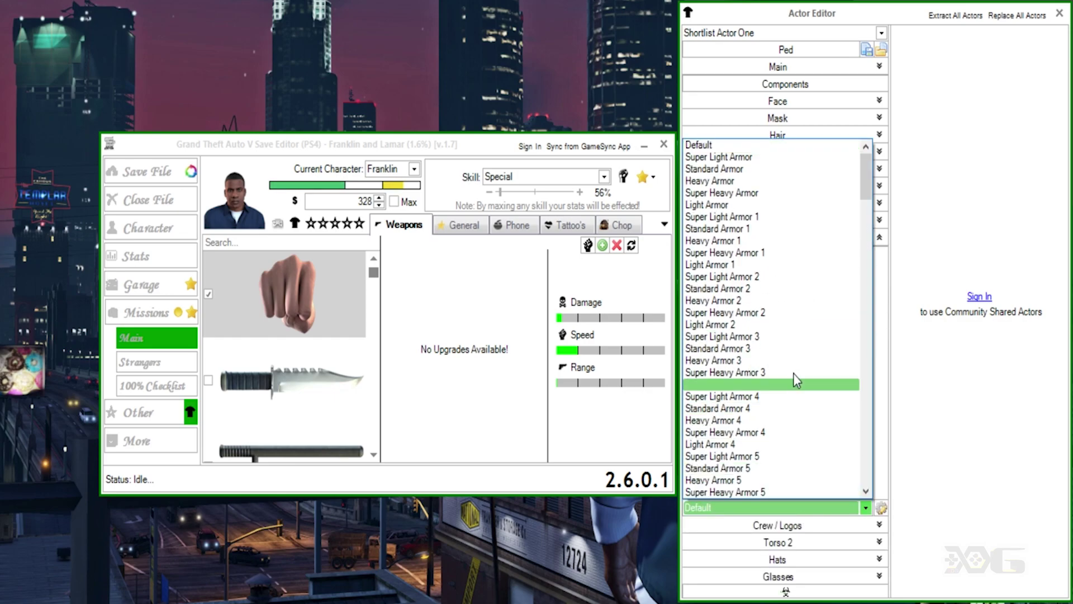
click(722, 146)
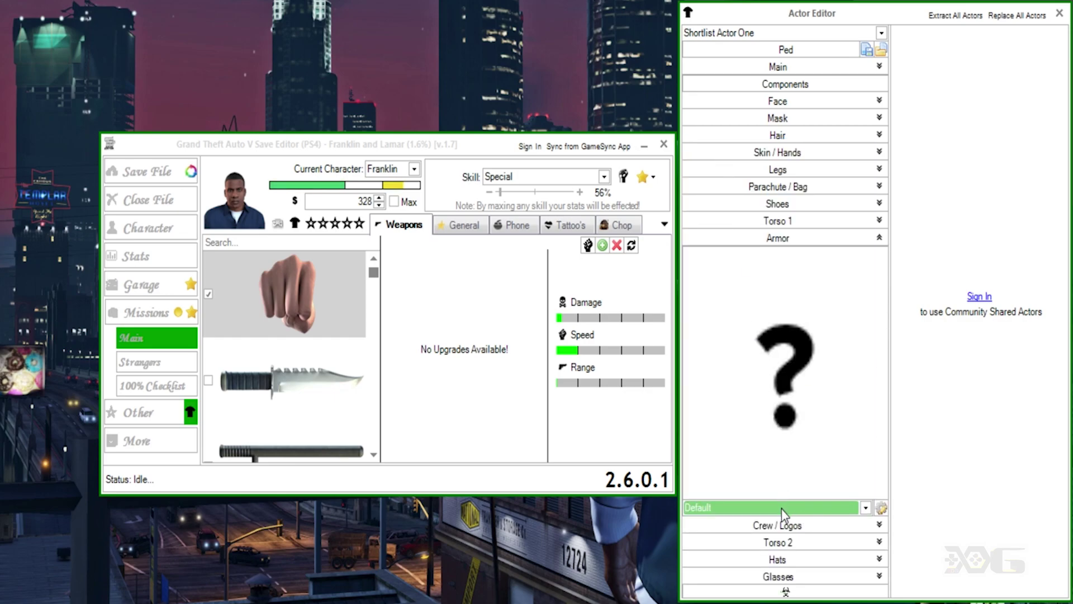
Step: Scroll past the green and black armors to Army Tan Armor, then collapse Armor
scroll(782, 509, down, 6)
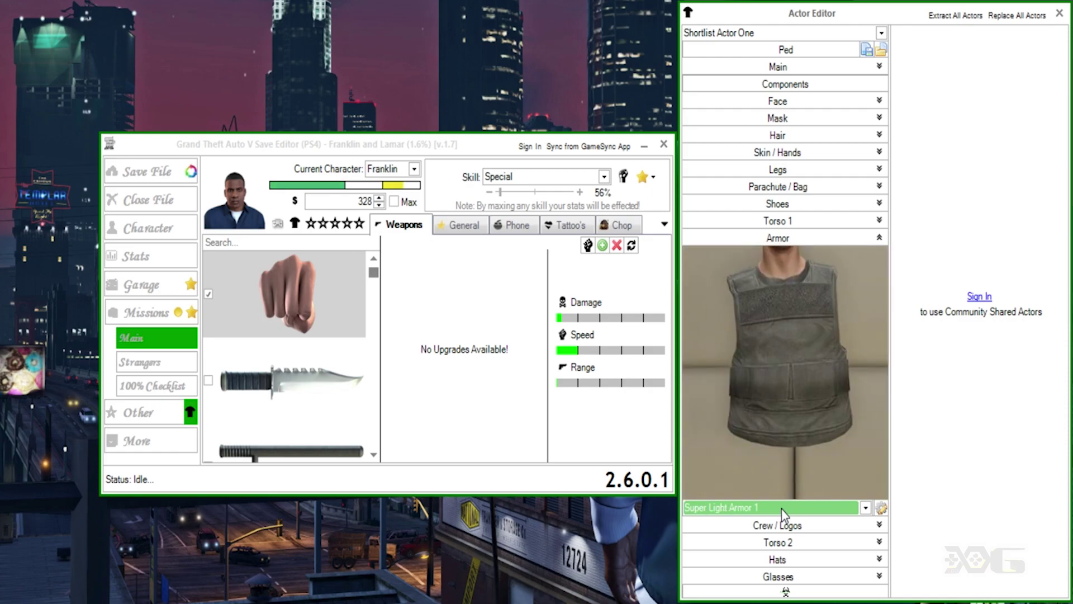
scroll(782, 509, down, 3)
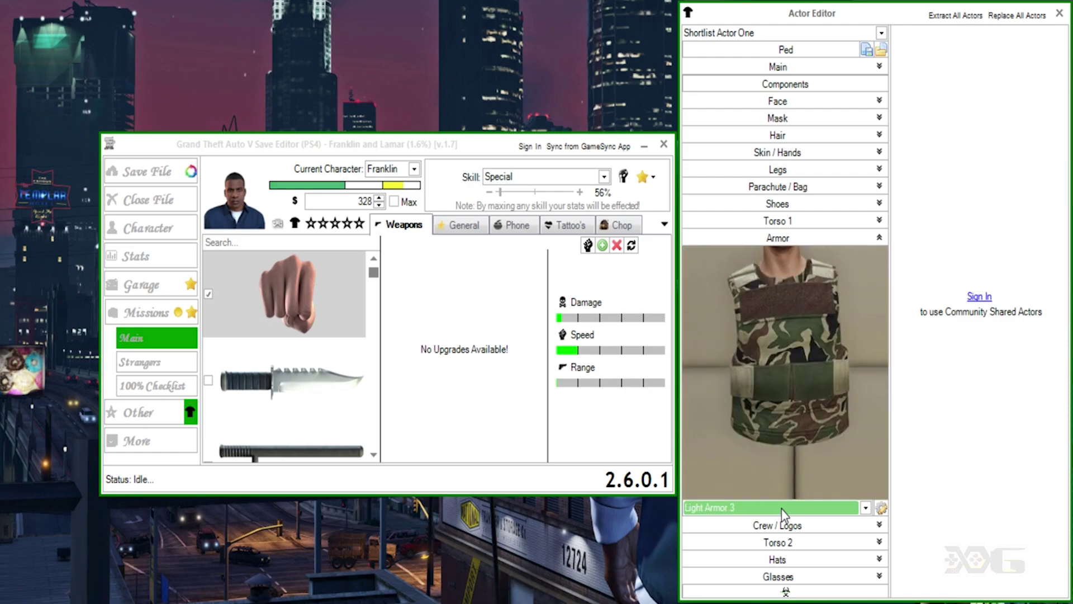
scroll(782, 508, down, 6)
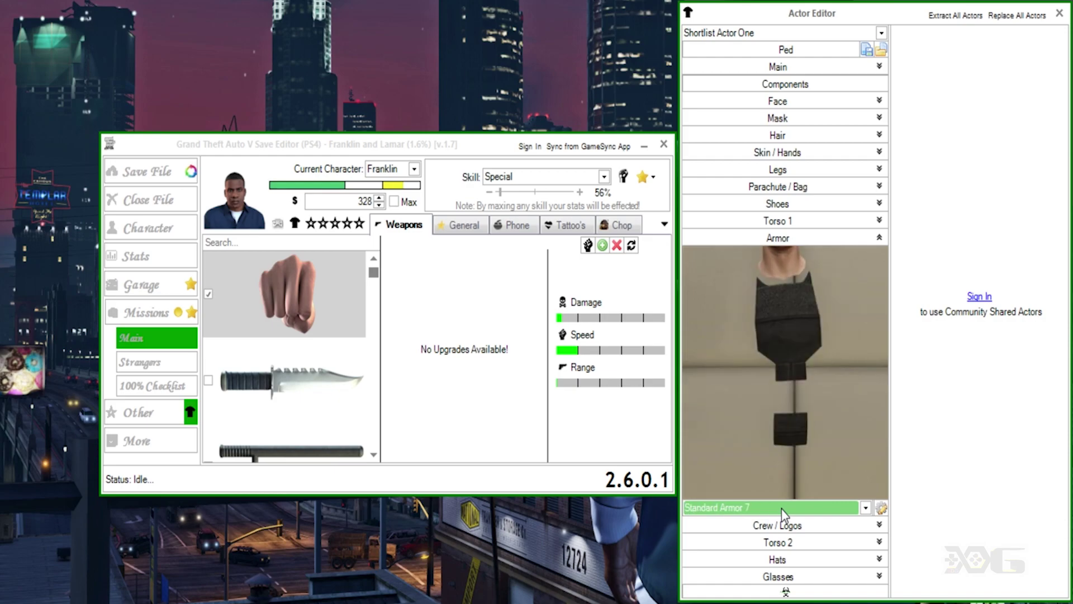
scroll(782, 509, down, 8)
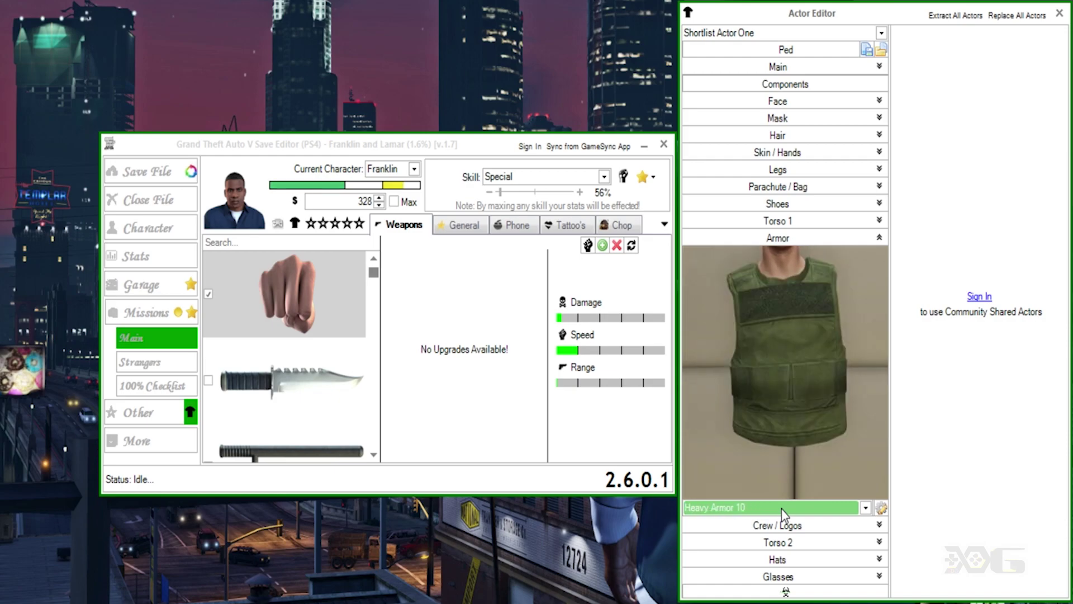
scroll(782, 509, up, 4)
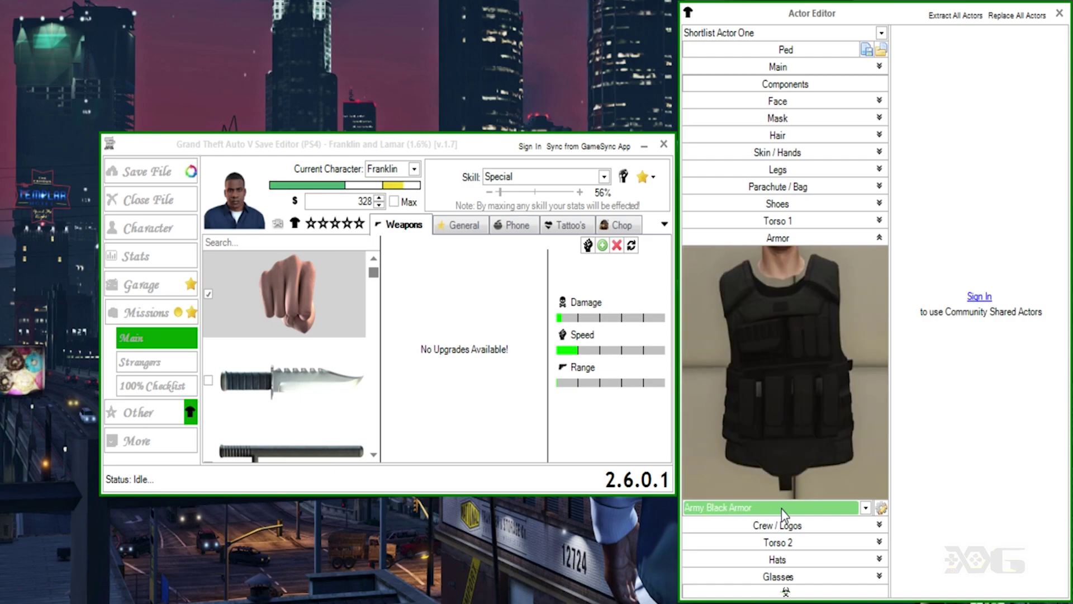
scroll(782, 508, up, 1)
scroll(783, 513, up, 1)
scroll(783, 513, down, 2)
scroll(783, 513, up, 2)
scroll(783, 513, down, 1)
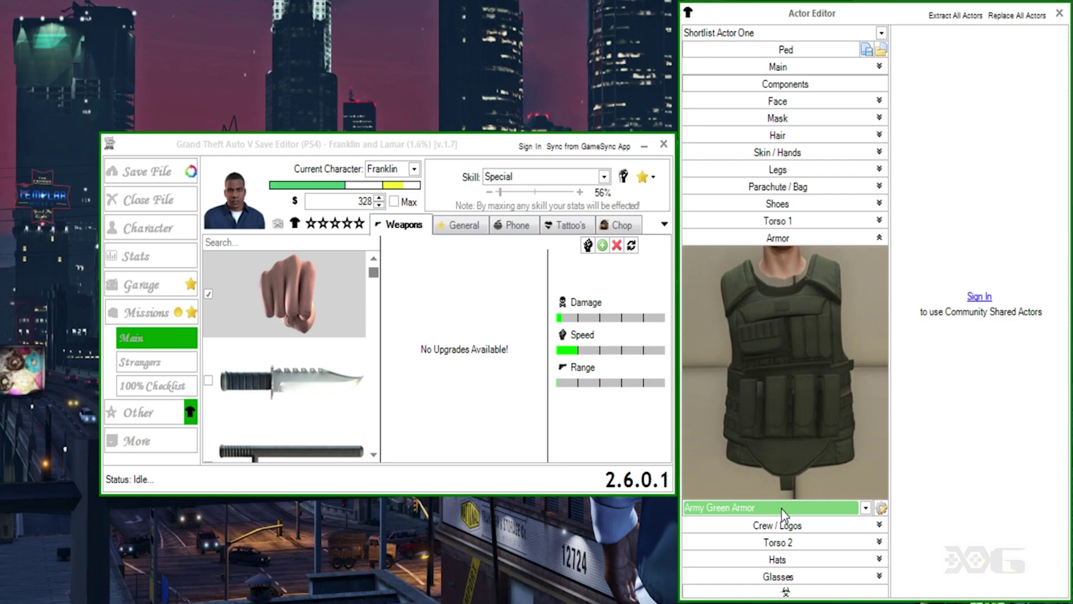
scroll(782, 509, up, 1)
scroll(781, 509, down, 1)
scroll(782, 509, down, 2)
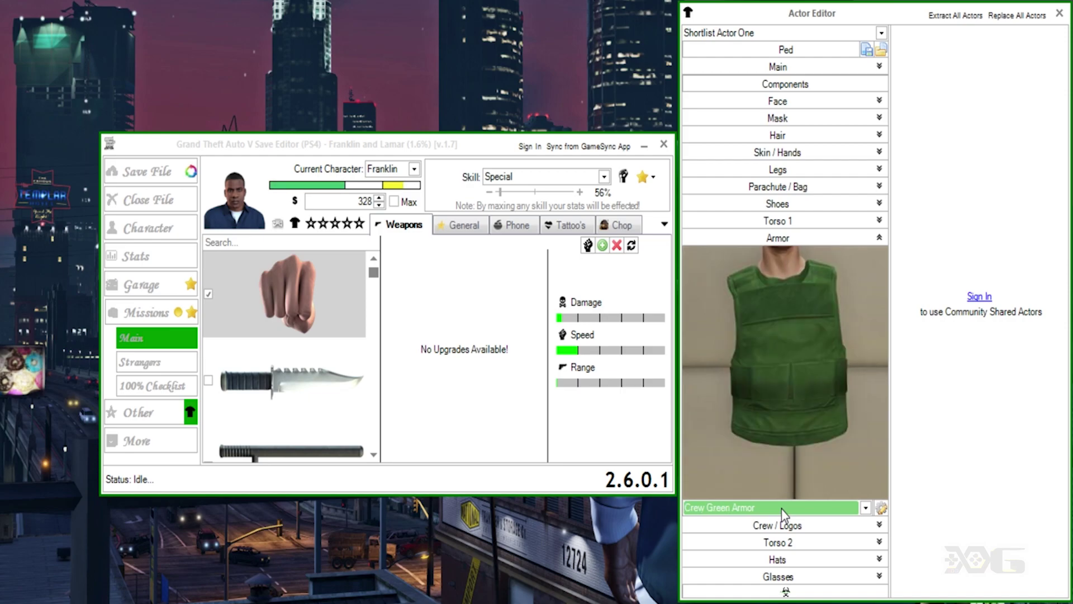
scroll(781, 509, up, 1)
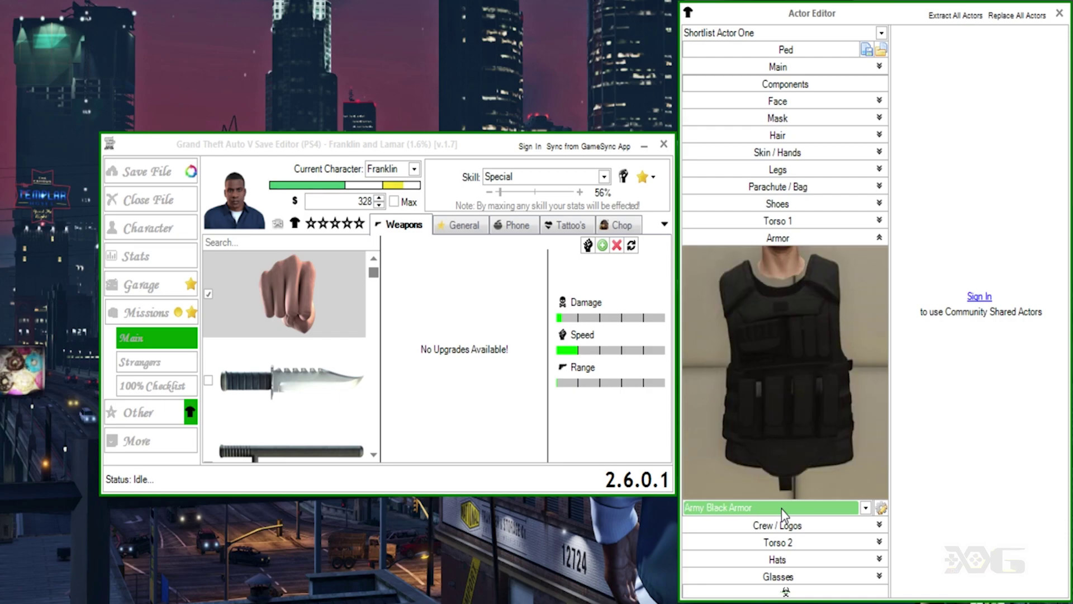
scroll(781, 508, up, 2)
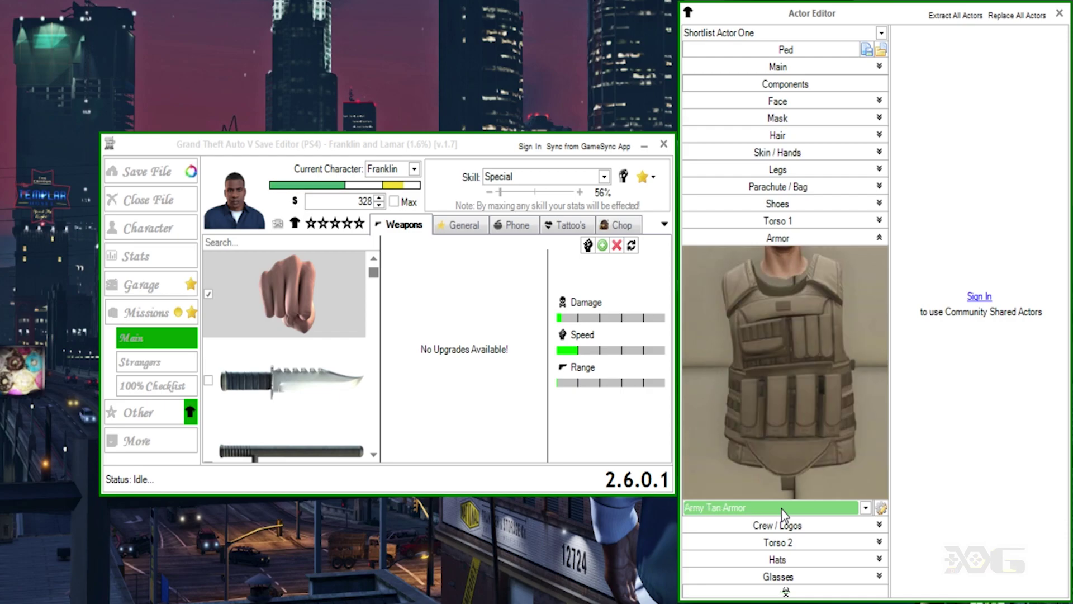
click(788, 523)
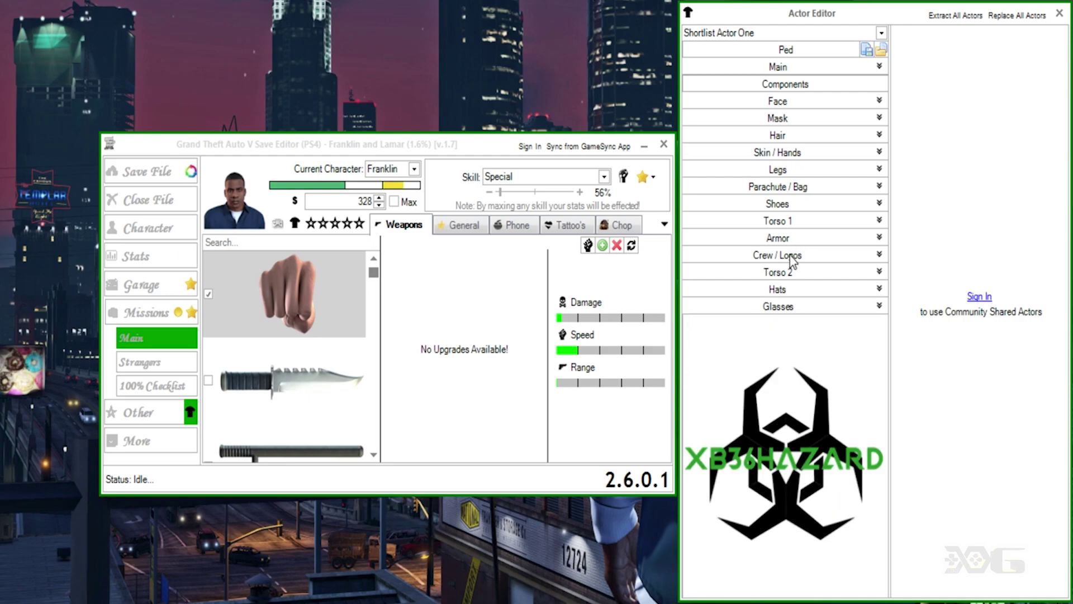
Step: Set Crew / Logos to Crowex Racing Suit, stepping past the Back Crew Emblem entries
click(817, 260)
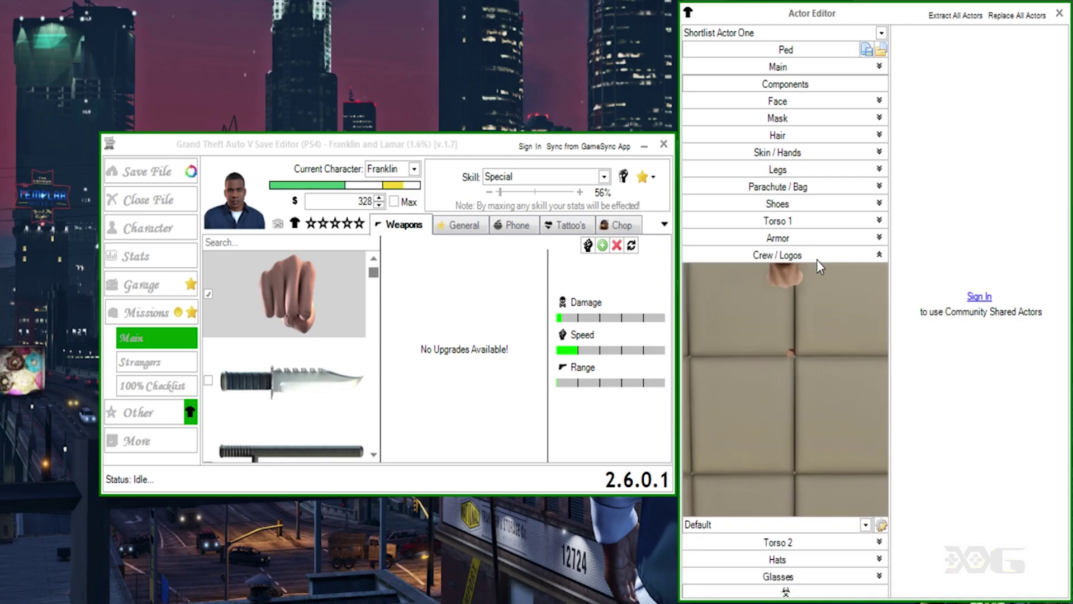
click(741, 521)
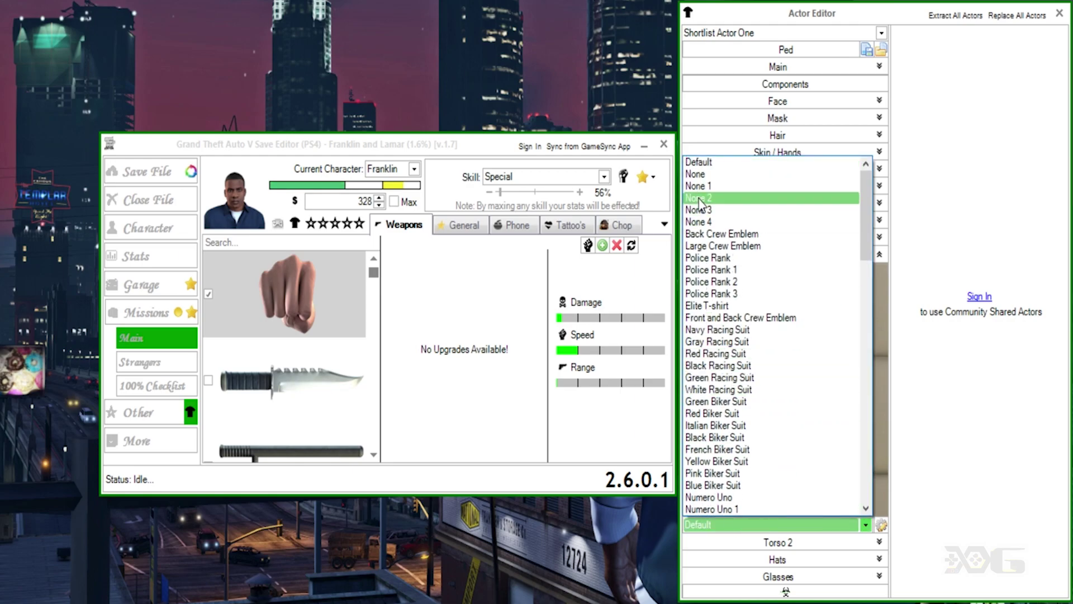
click(820, 198)
key(Down)
key(Down)
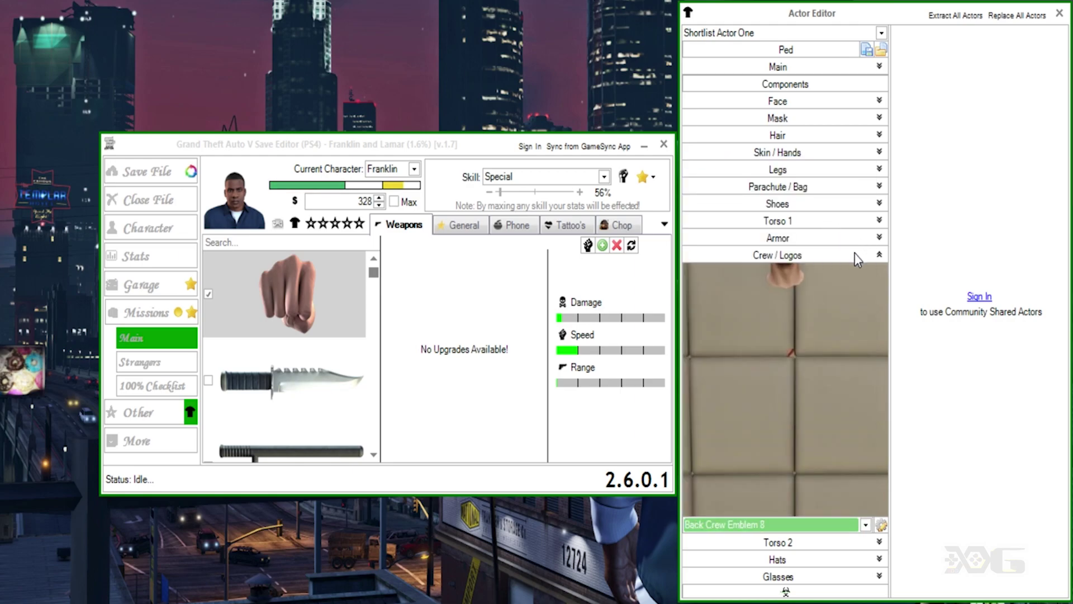
key(Down)
key(Down)
key(Down)
key(Down)
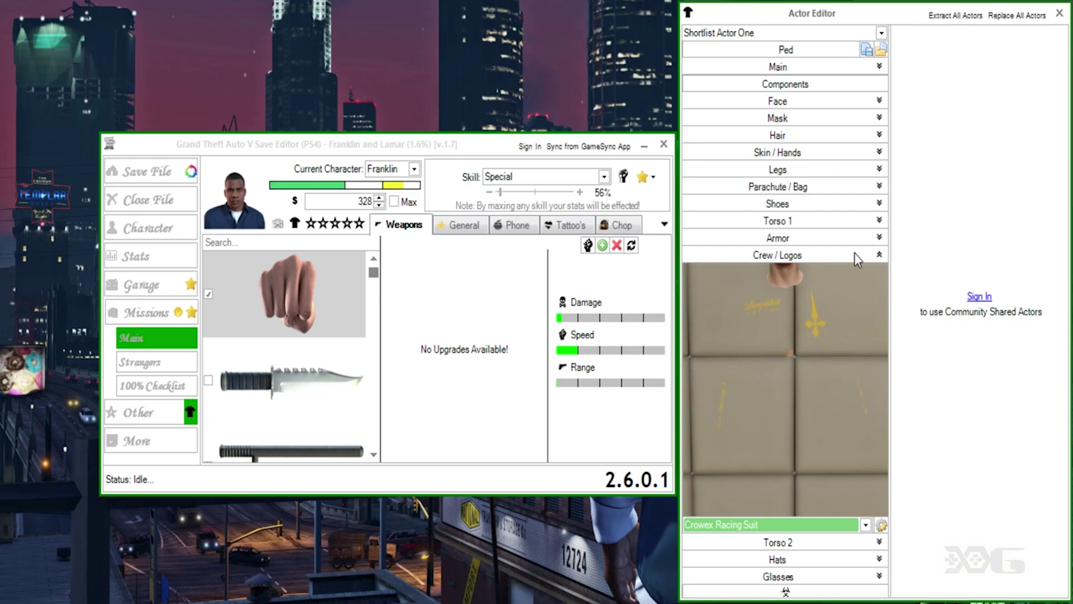
Step: Collapse Crew / Logos and pick the checkered Unknown 8,7 shirt for Torso 2
click(816, 260)
click(807, 272)
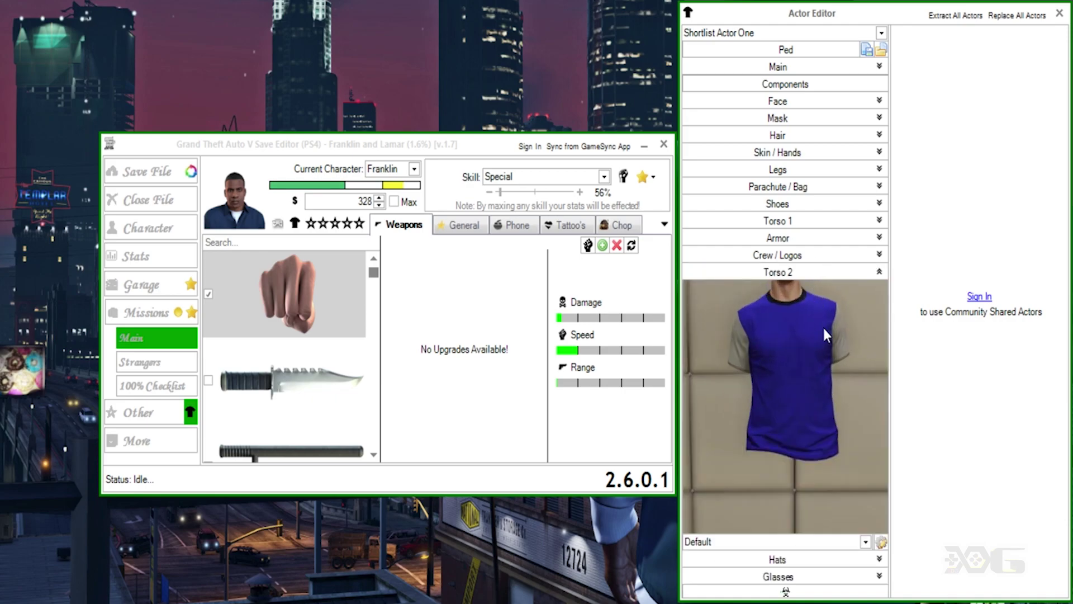
click(793, 538)
scroll(794, 475, down, 12)
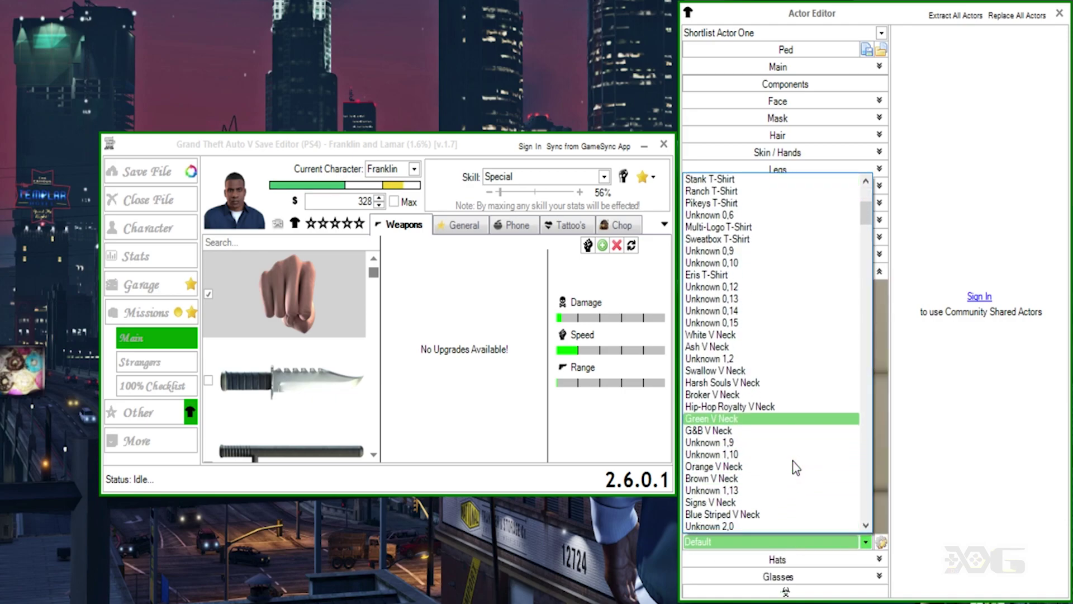
scroll(794, 467, down, 8)
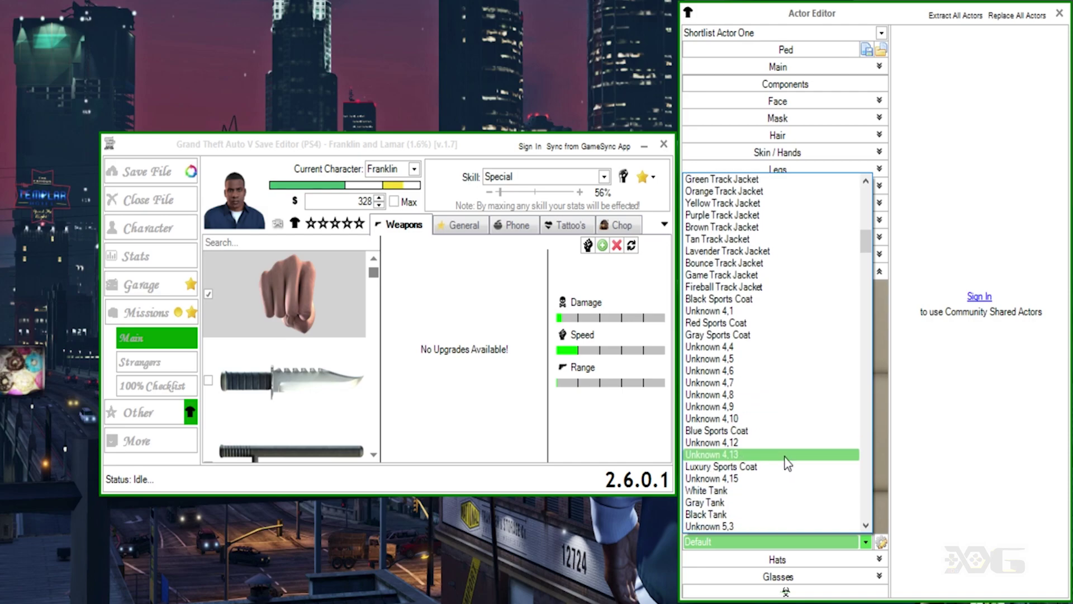
scroll(784, 458, down, 15)
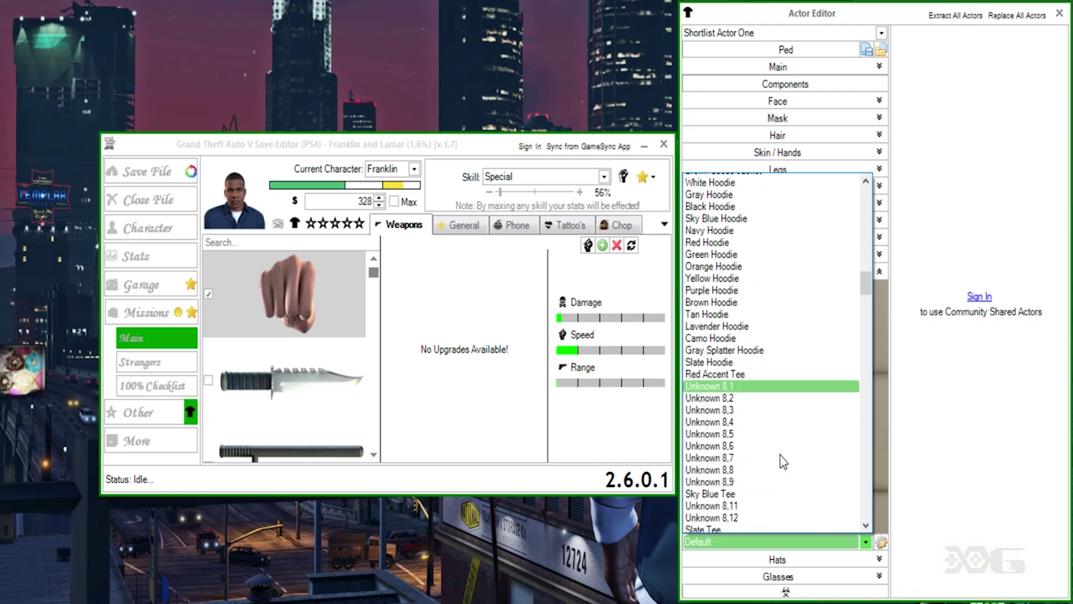
scroll(783, 462, down, 1)
click(759, 419)
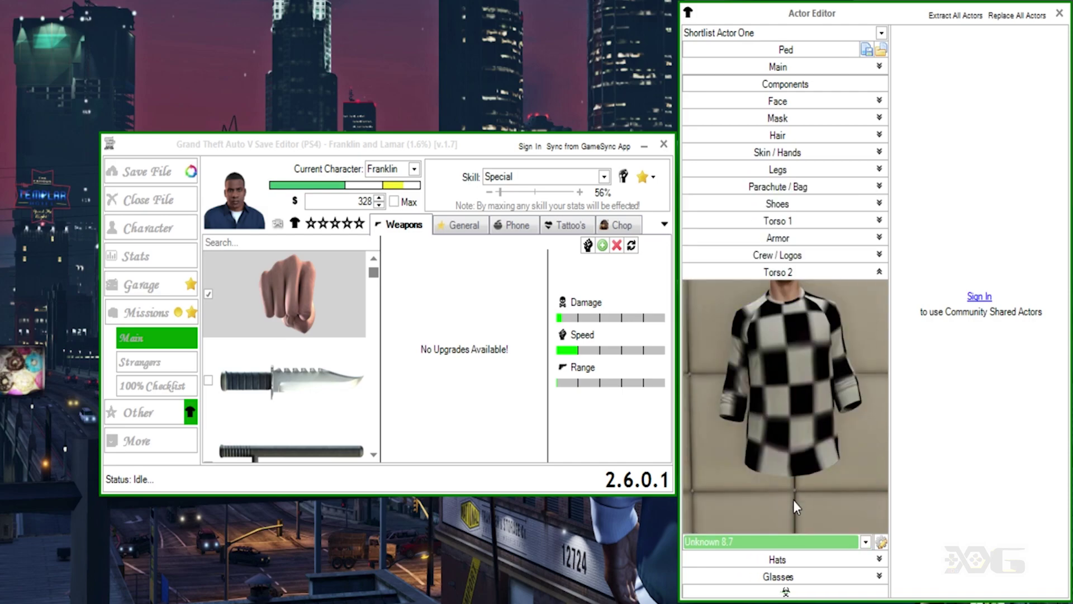
Step: Step the Torso 2 choice up to The Skirmish black sweater and collapse Torso 2
key(Up)
key(Up)
key(Up)
key(Up)
key(Up)
key(Up)
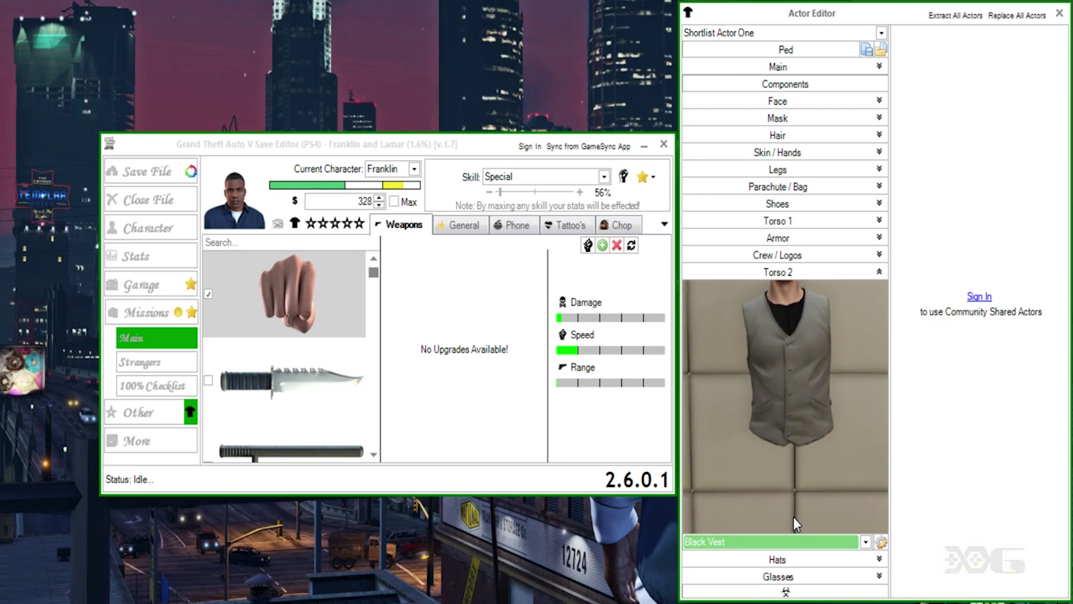
key(Up)
key(Up)
key(Up)
key(Up)
key(Up)
key(Up)
key(Up)
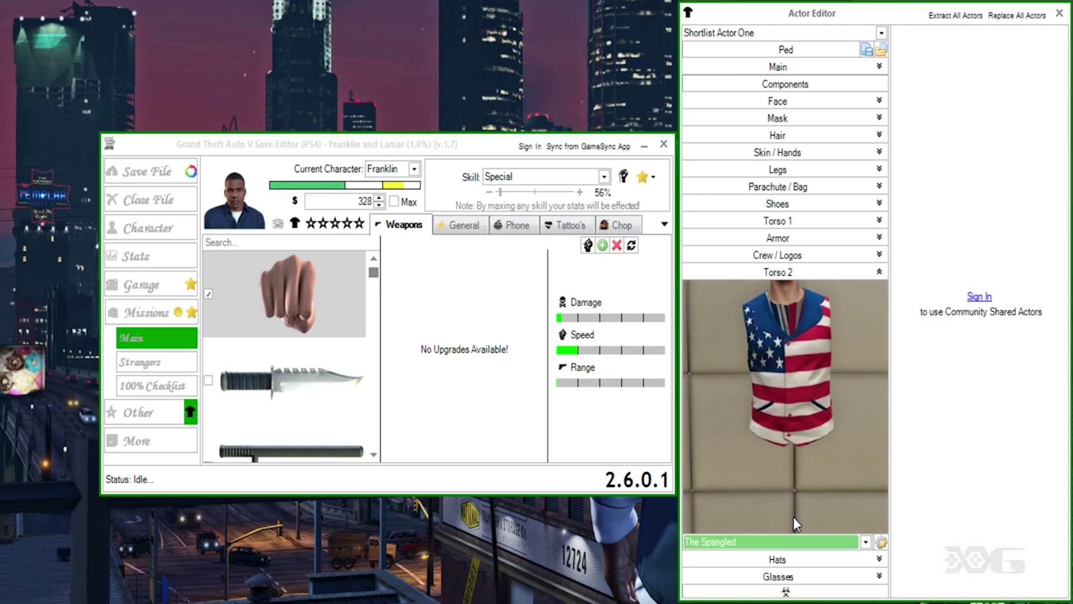
key(Up)
key(Up)
key(Up)
key(Up)
key(Up)
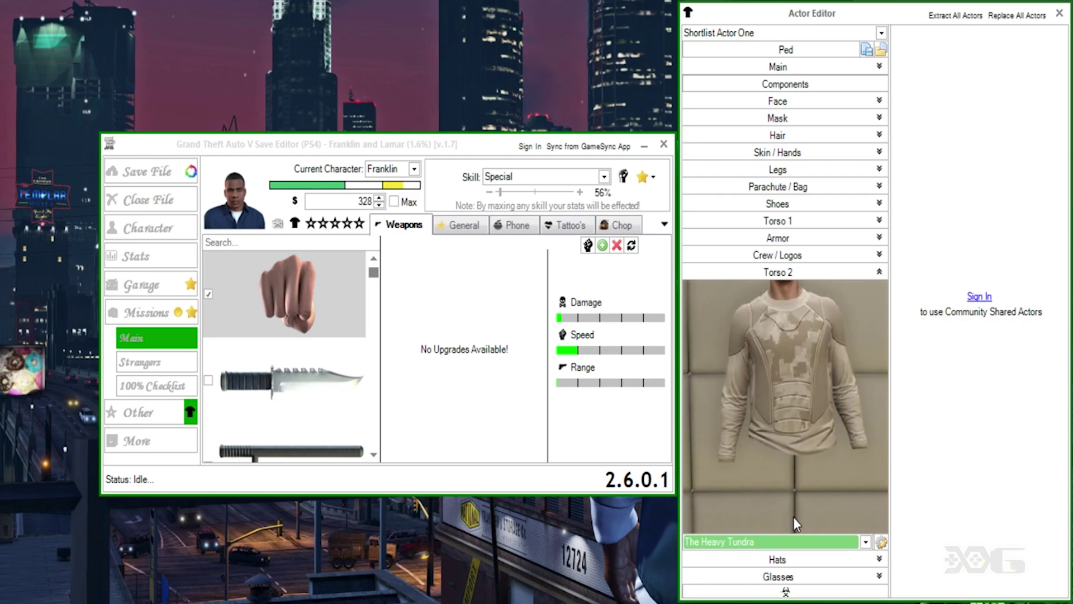
key(Up)
key(Up)
key(Up)
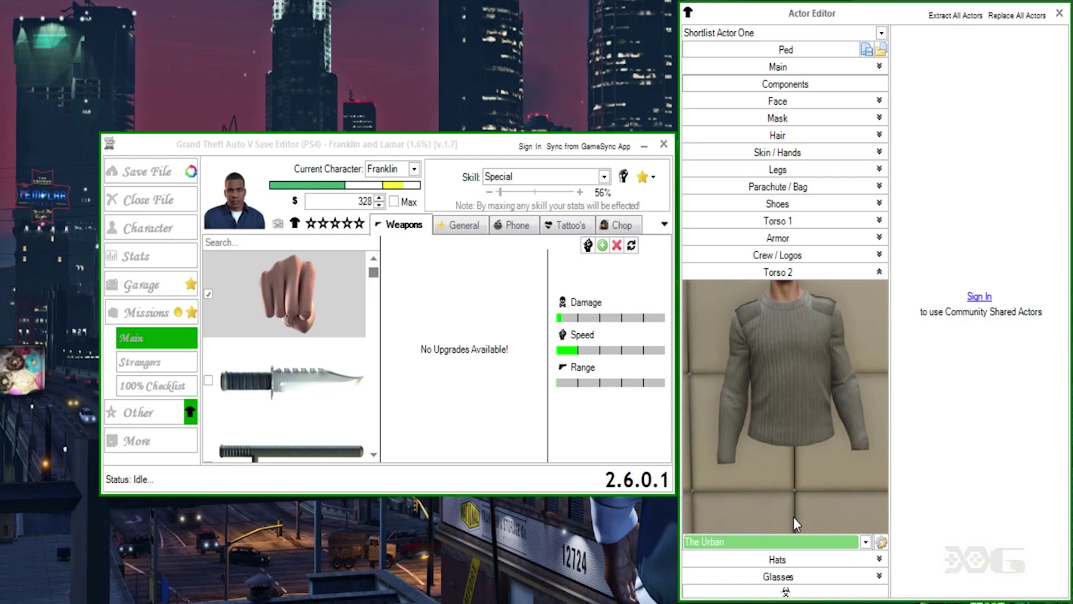
click(794, 276)
Step: Scroll the Hats choice to the Pilot Gear headset, then collapse Hats
click(791, 293)
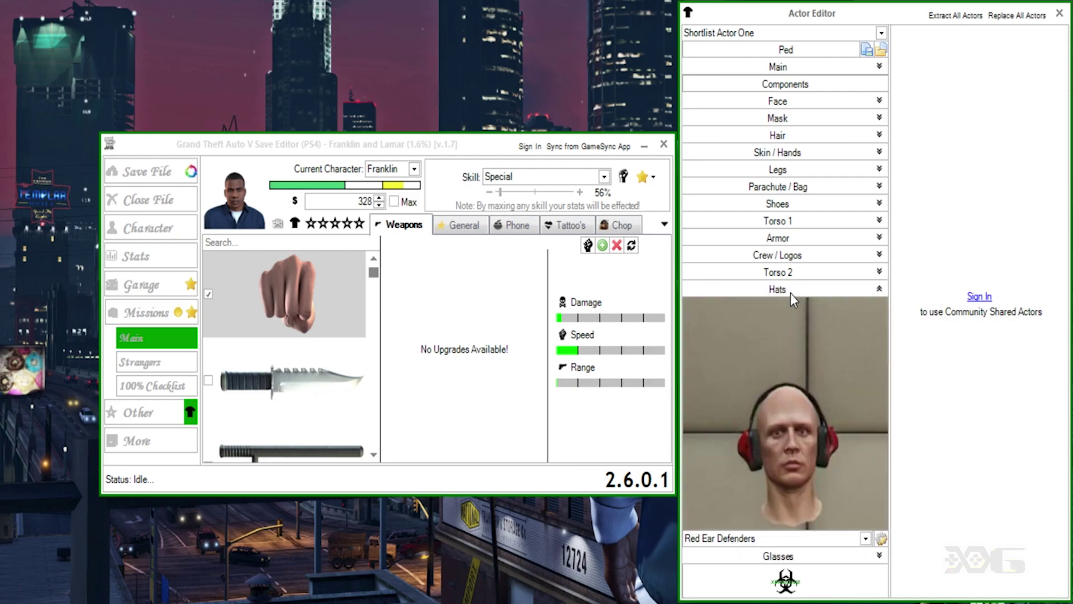
scroll(800, 539, down, 2)
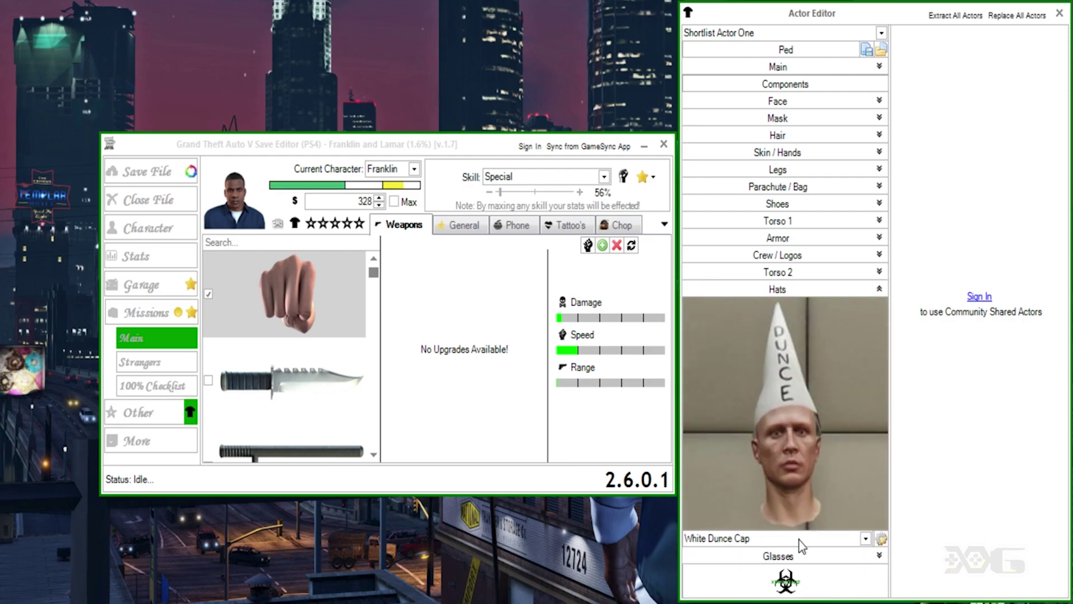
scroll(800, 539, down, 2)
scroll(799, 539, up, 3)
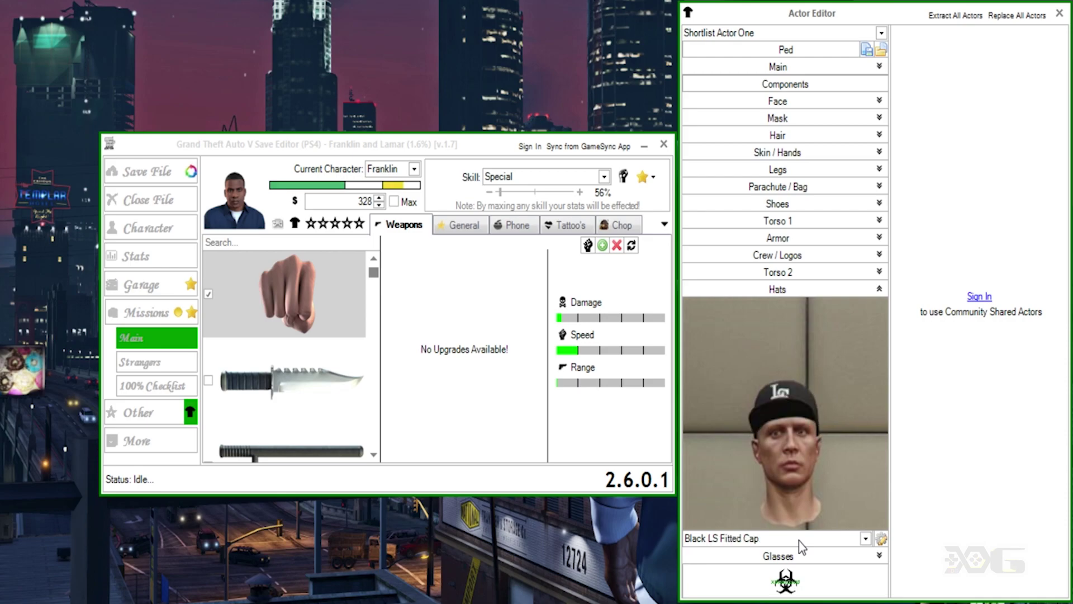
scroll(800, 542, down, 4)
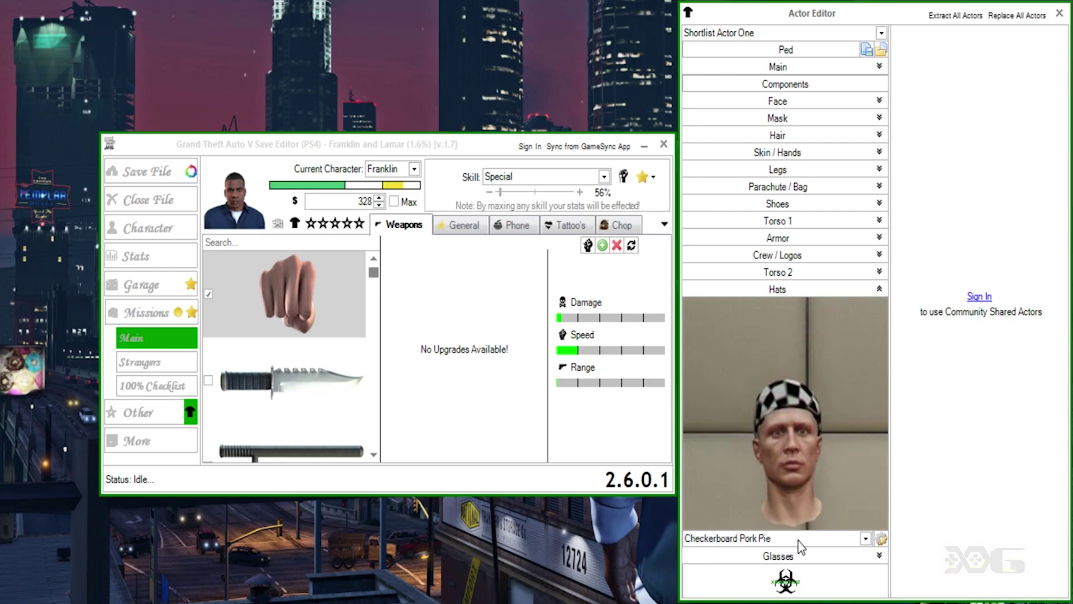
scroll(800, 539, down, 4)
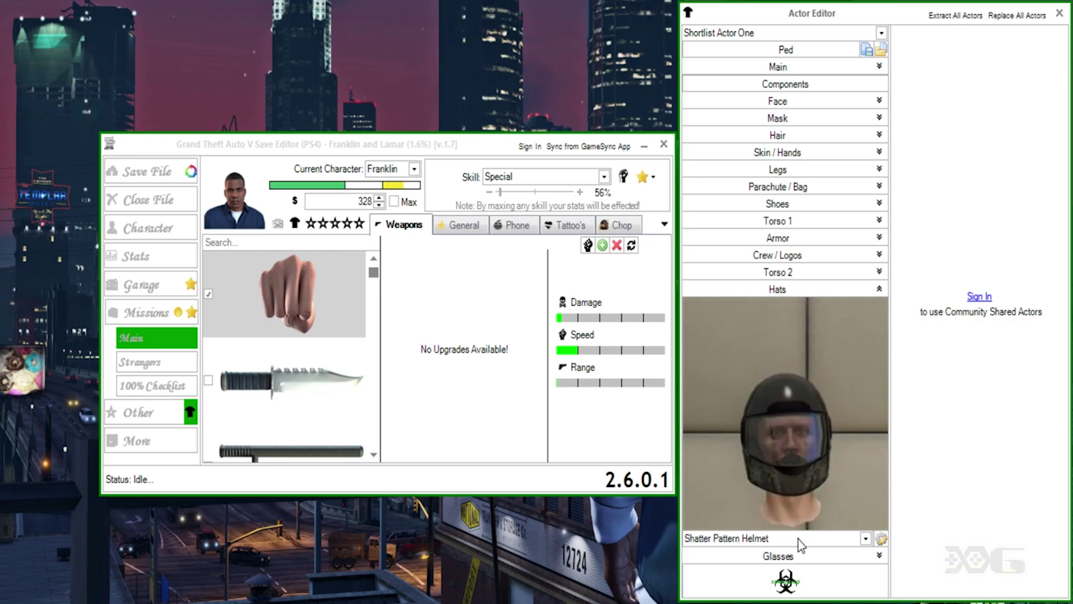
scroll(800, 541, down, 1)
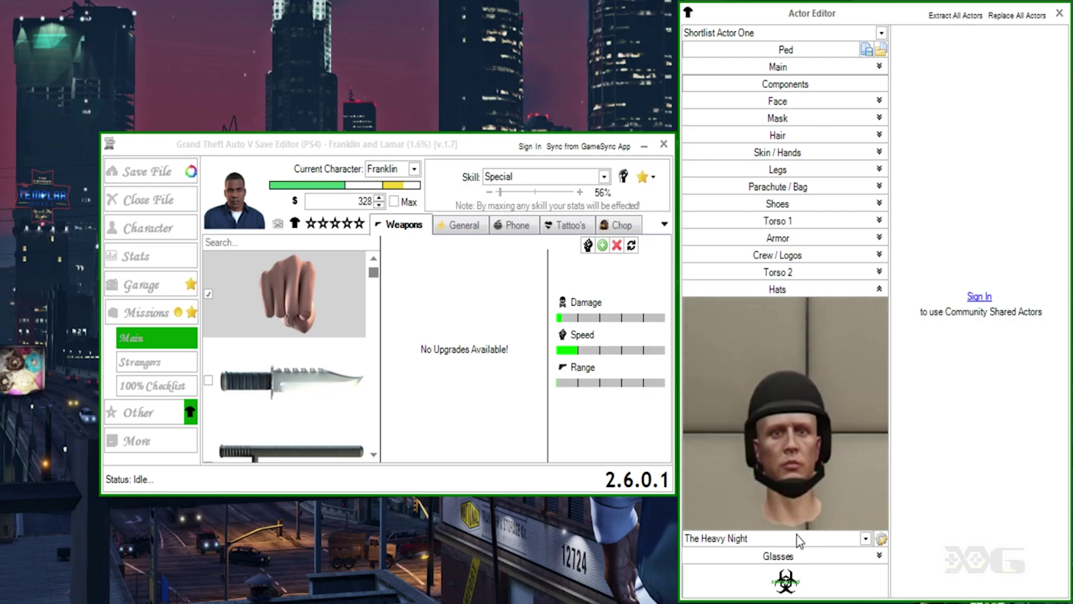
scroll(797, 538, down, 4)
scroll(796, 539, up, 6)
scroll(797, 540, up, 2)
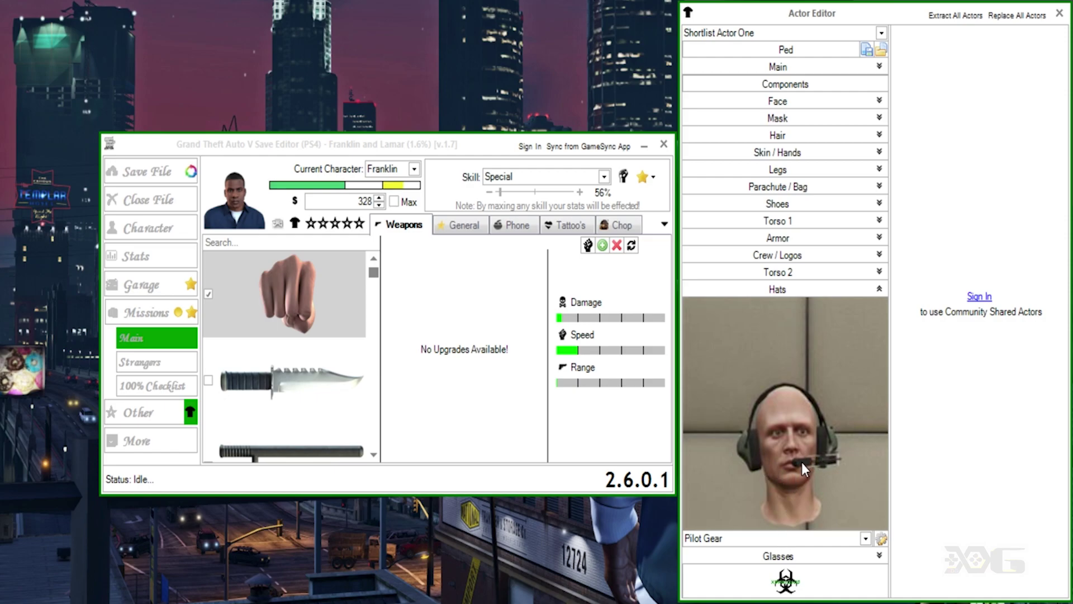
click(790, 292)
Step: Scroll Glasses past Slate Janitor Frames to Hawaiian Snow Black, then collapse Glasses
click(792, 308)
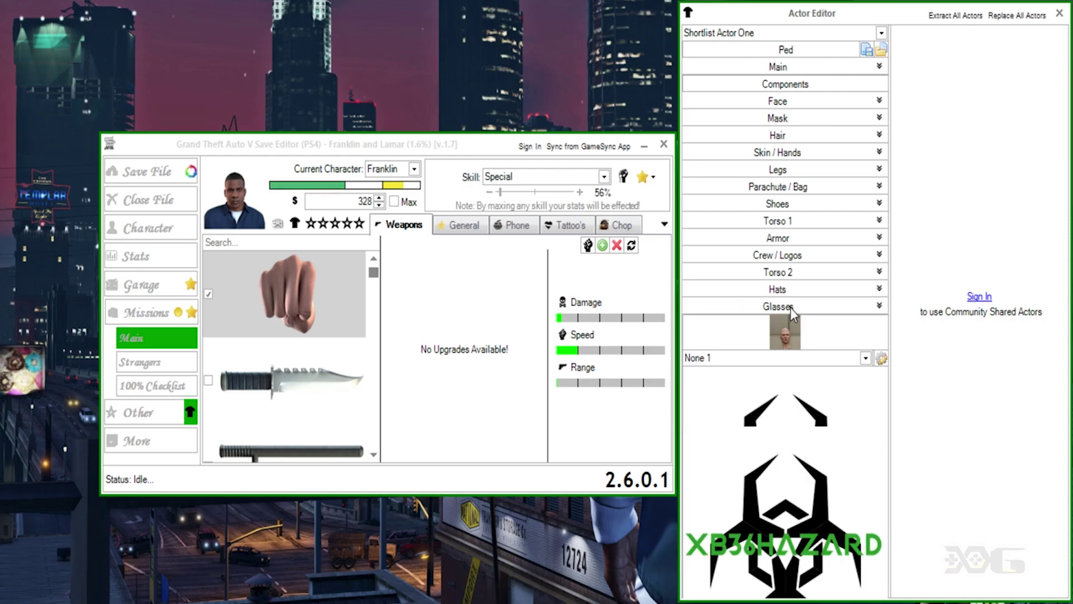
scroll(768, 560, down, 4)
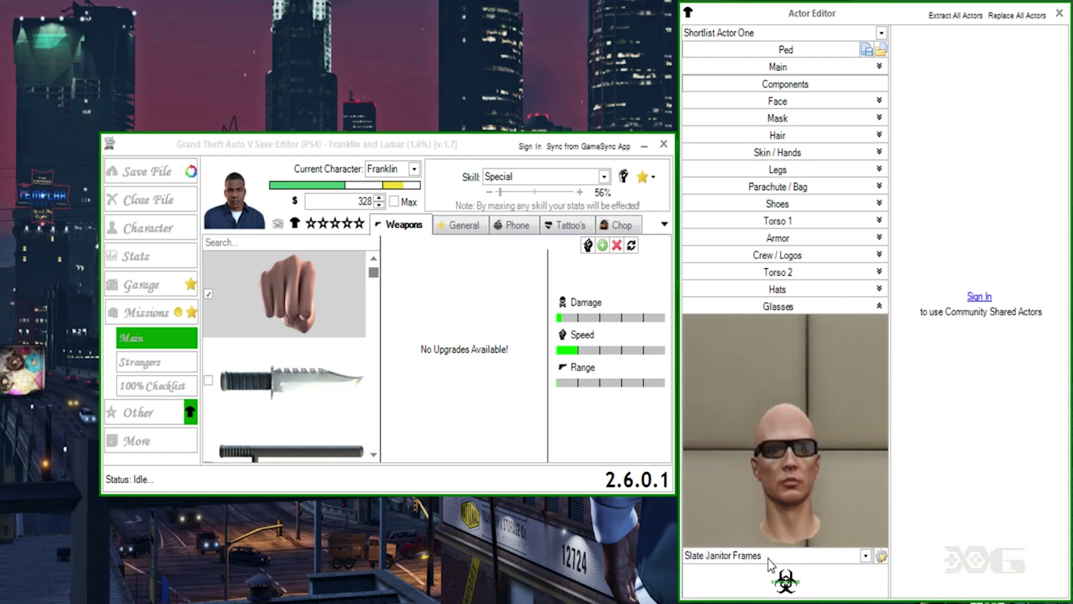
scroll(768, 555, down, 3)
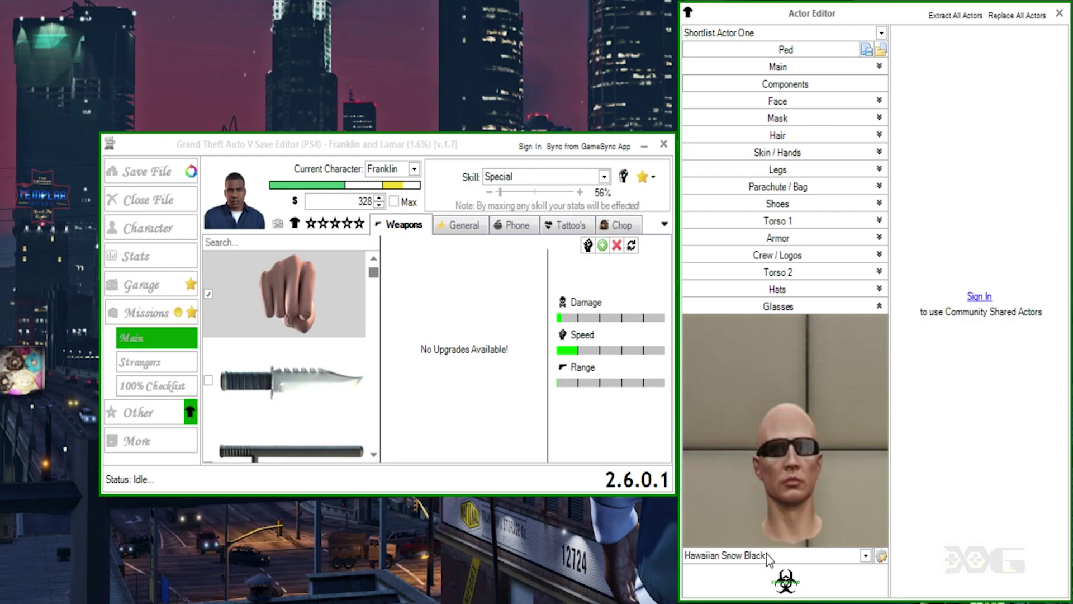
scroll(766, 553, up, 1)
scroll(766, 558, down, 1)
scroll(766, 556, up, 1)
click(793, 308)
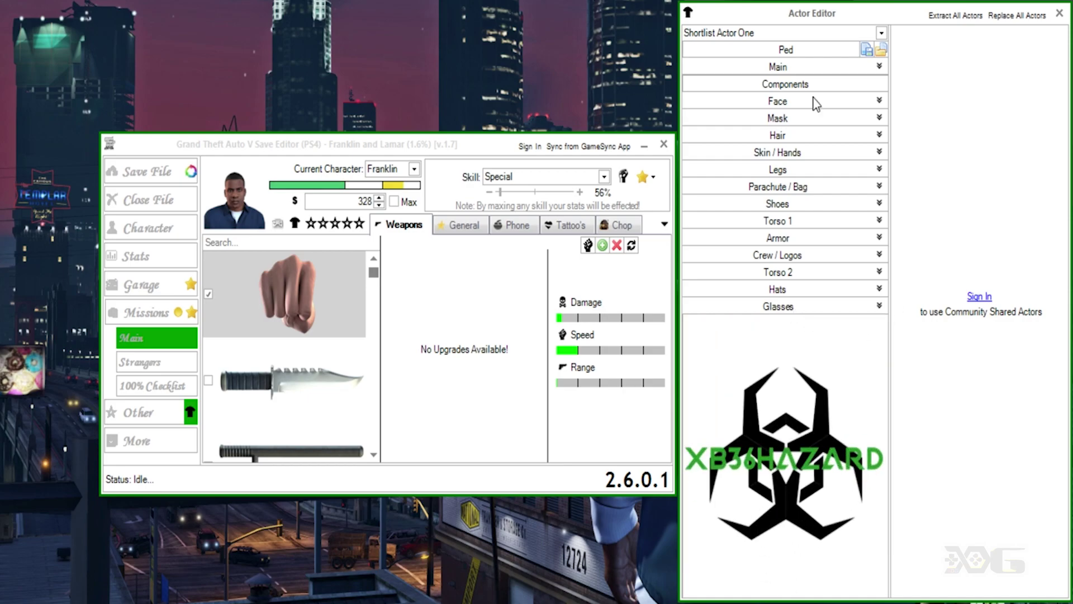
click(780, 119)
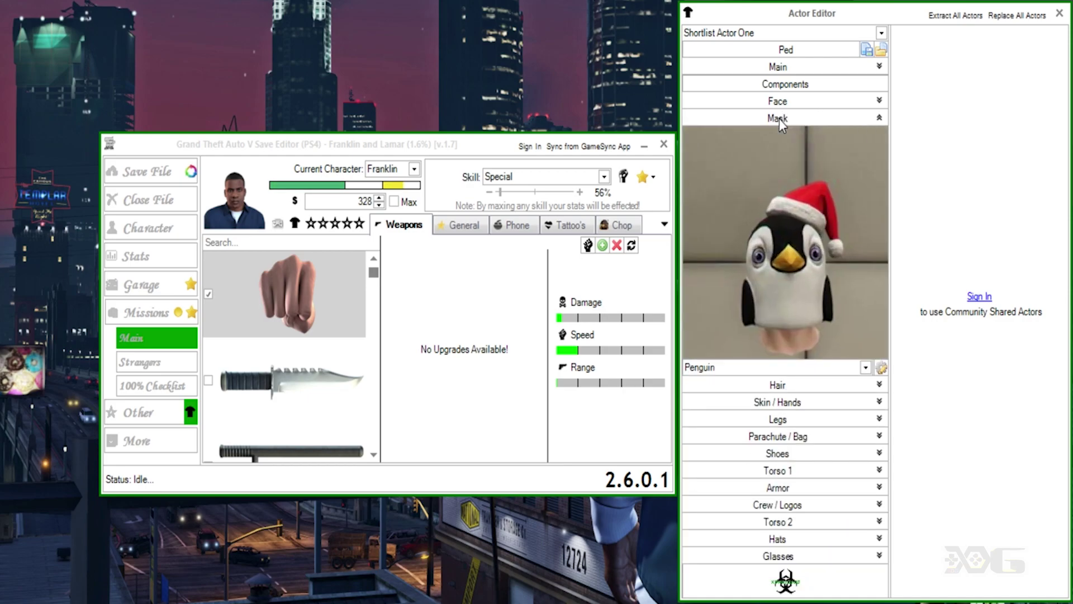
click(779, 118)
click(781, 151)
click(780, 151)
click(782, 170)
click(781, 169)
click(782, 188)
click(783, 188)
click(780, 204)
click(780, 204)
click(784, 221)
click(785, 221)
click(786, 239)
click(786, 239)
click(786, 256)
click(786, 256)
click(785, 273)
click(785, 273)
click(785, 289)
click(785, 288)
click(786, 306)
click(786, 306)
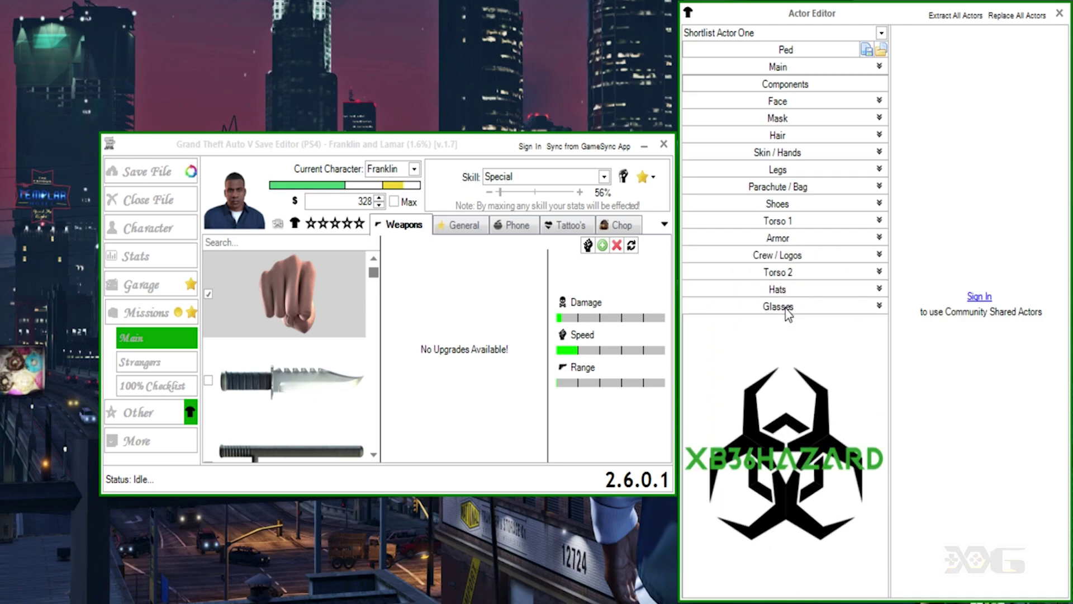
Step: Extract the actor to file 'Shortlist Actor One' in SETUT82819 and acknowledge the confirmation
click(866, 52)
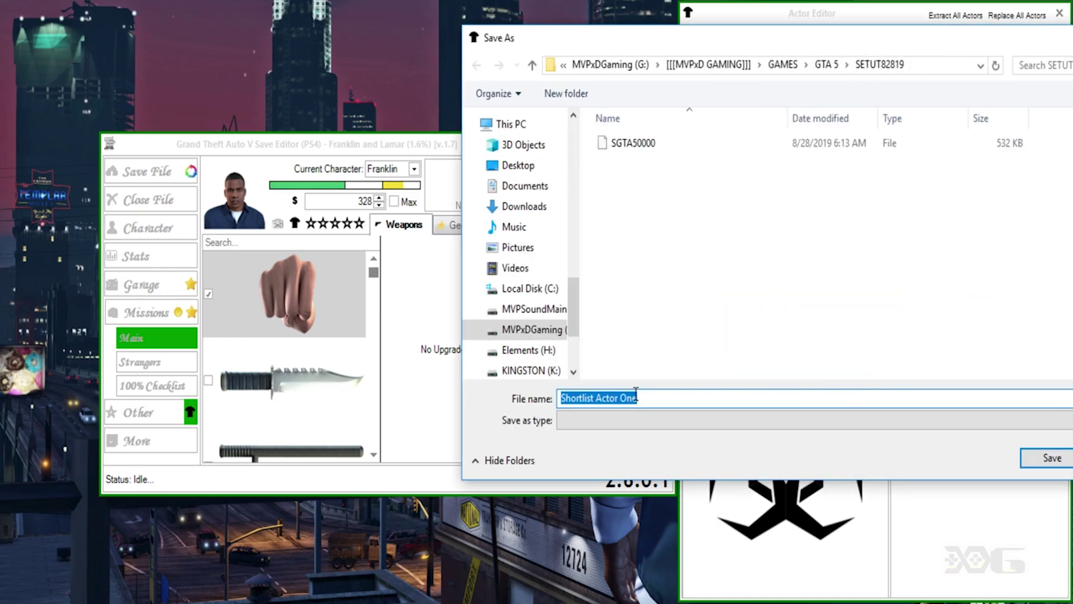
click(1050, 460)
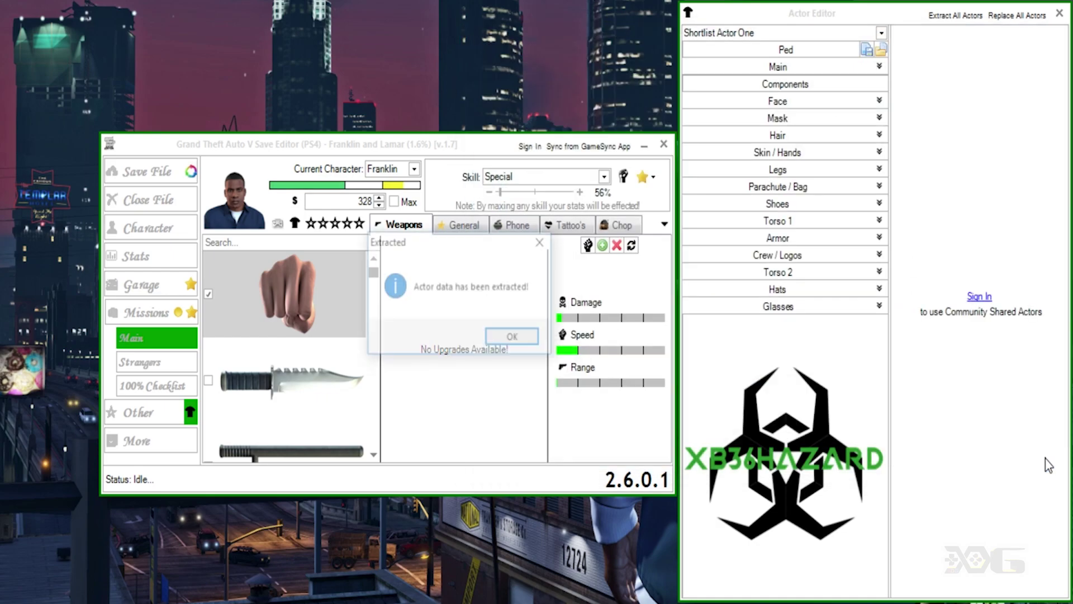
click(514, 339)
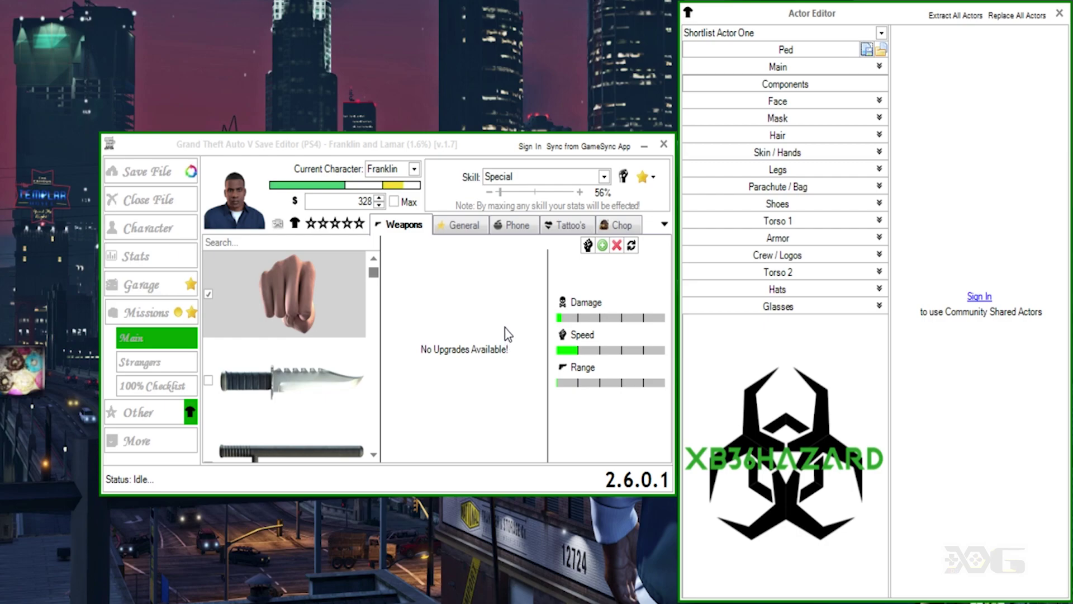
Step: Close the Actor Editor, save the edited save file, and dismiss the Saved message
click(1059, 17)
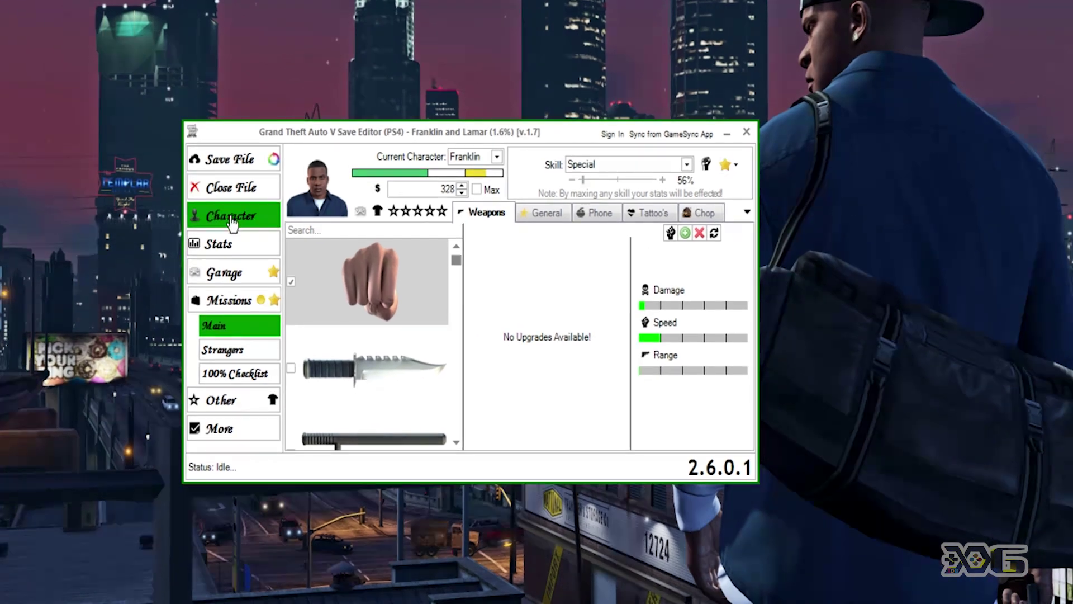
click(237, 166)
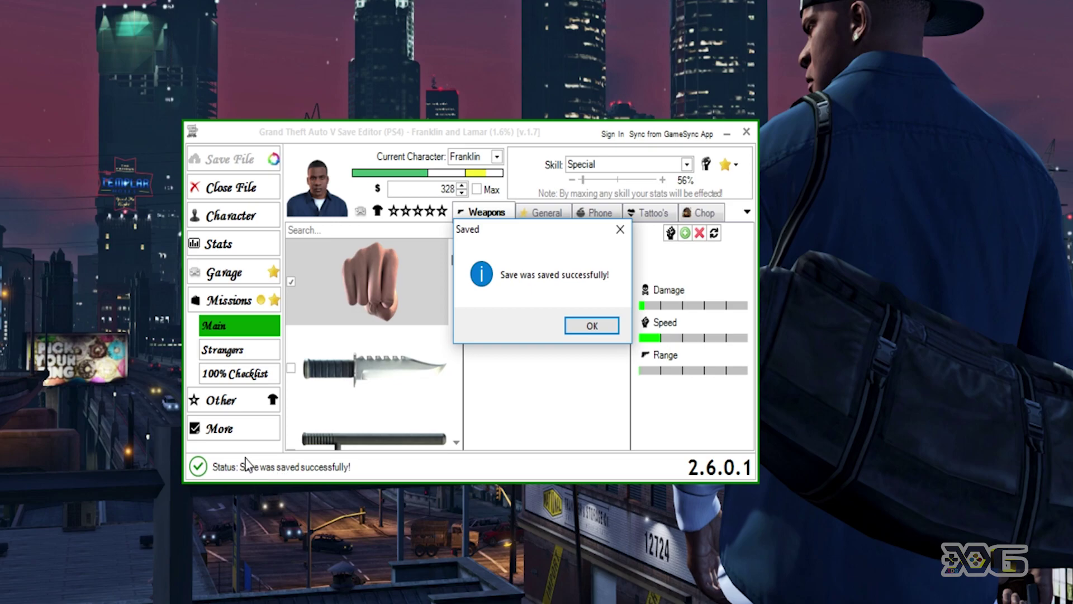
click(585, 328)
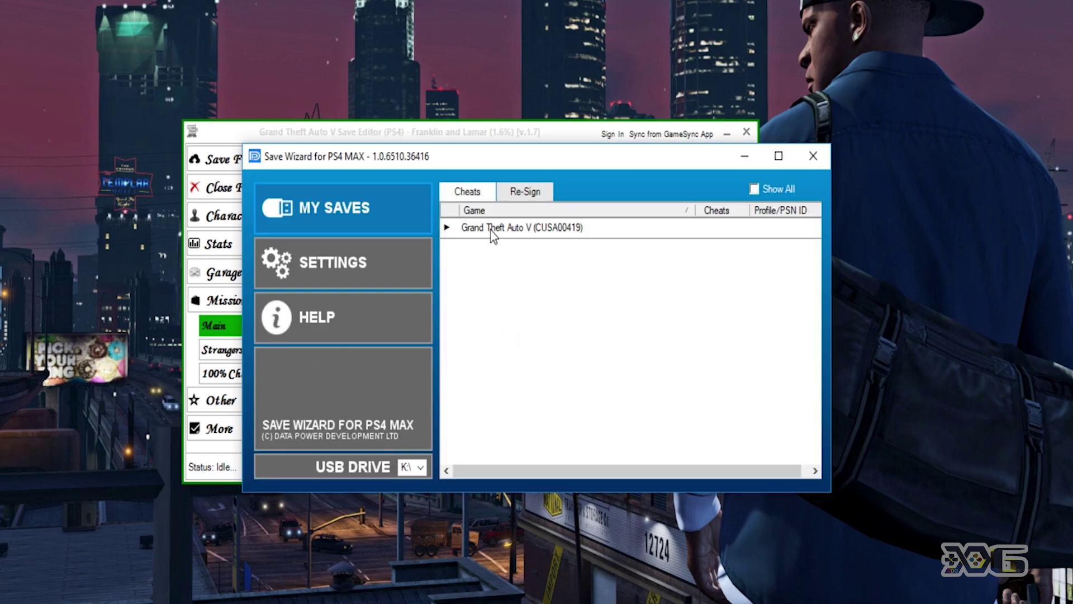
Step: Open GTA V's Current Game Progress save in Advanced Mode
click(490, 232)
double_click(489, 233)
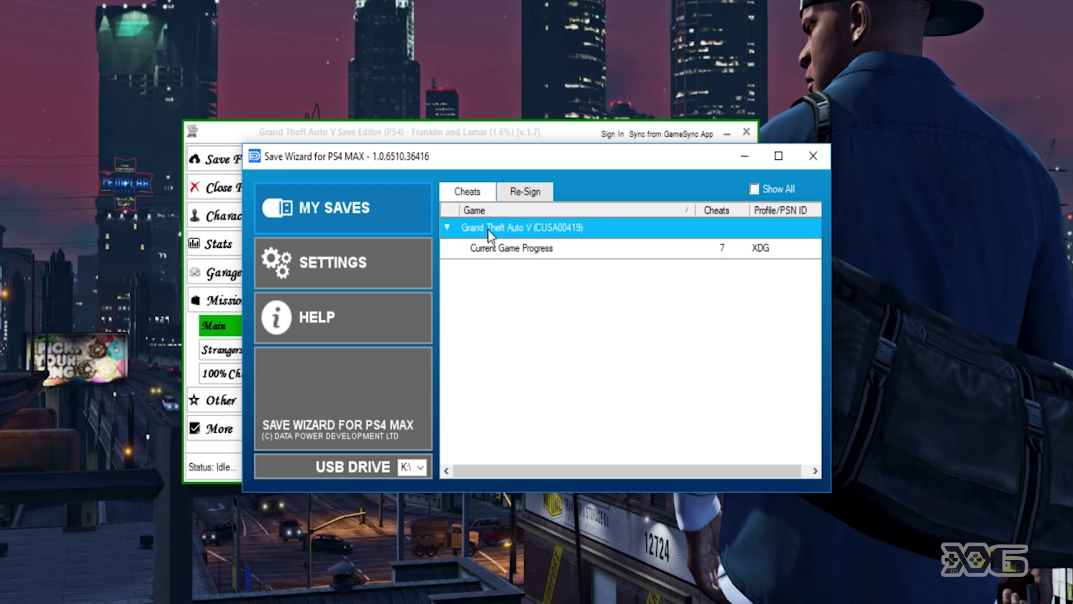
right_click(488, 254)
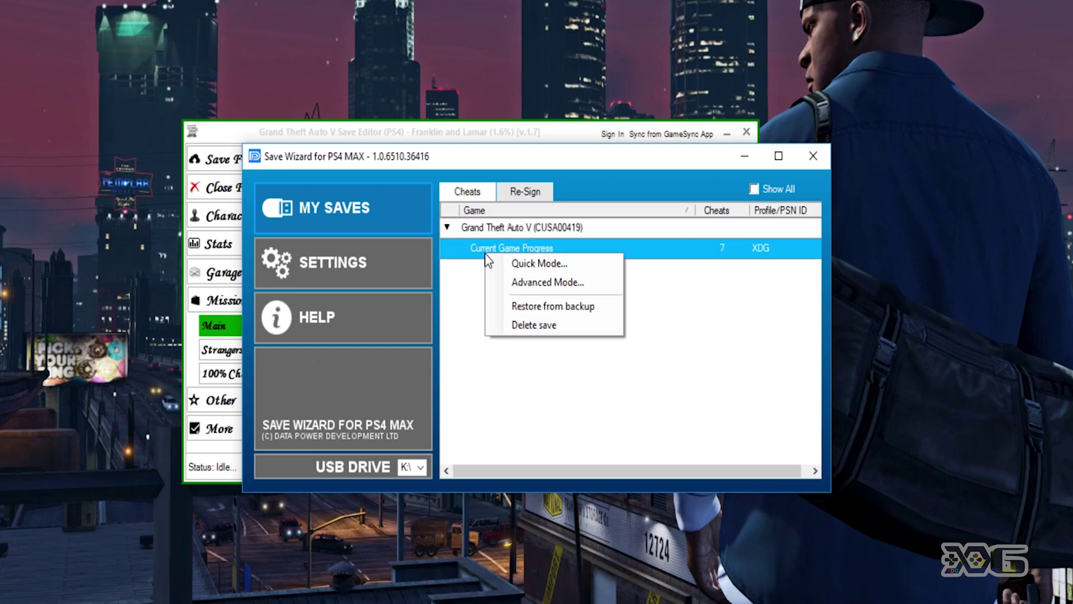
click(518, 285)
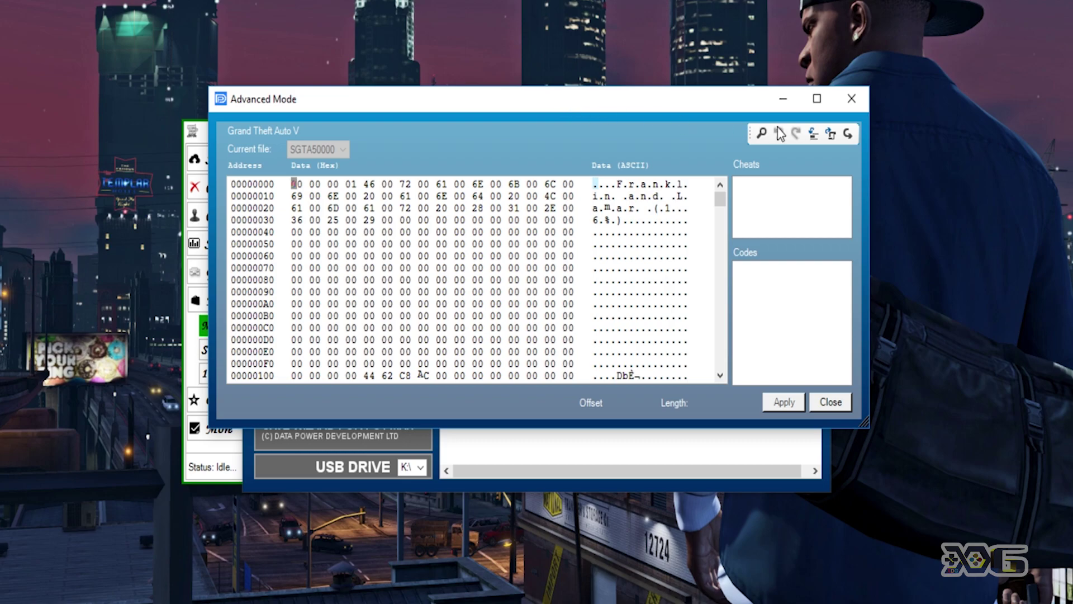
Step: Import the edited SGTA50000 file, apply it, and confirm the success message
click(848, 134)
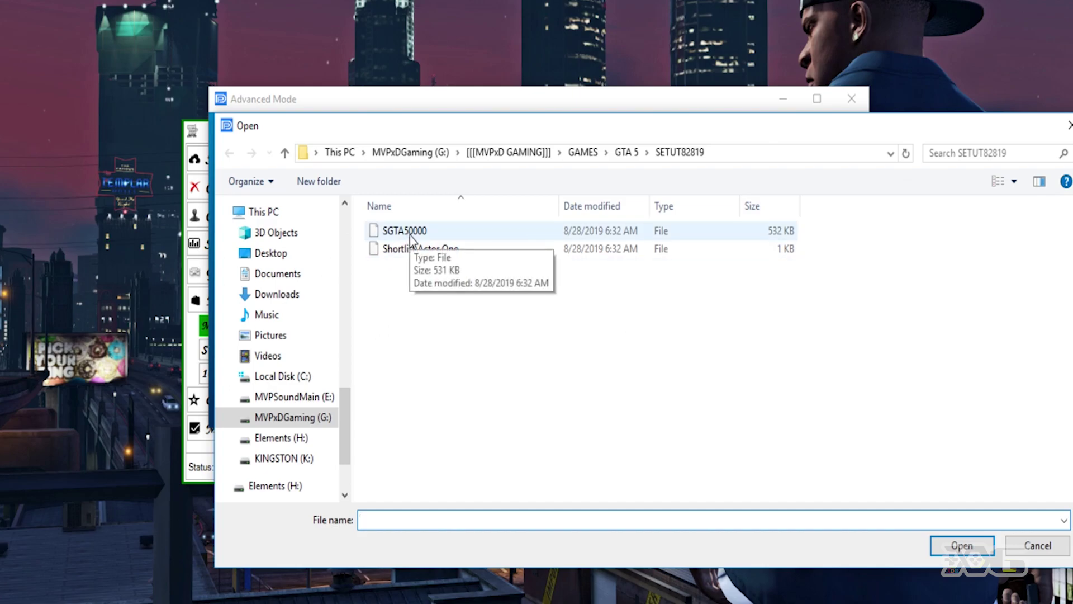
double_click(411, 232)
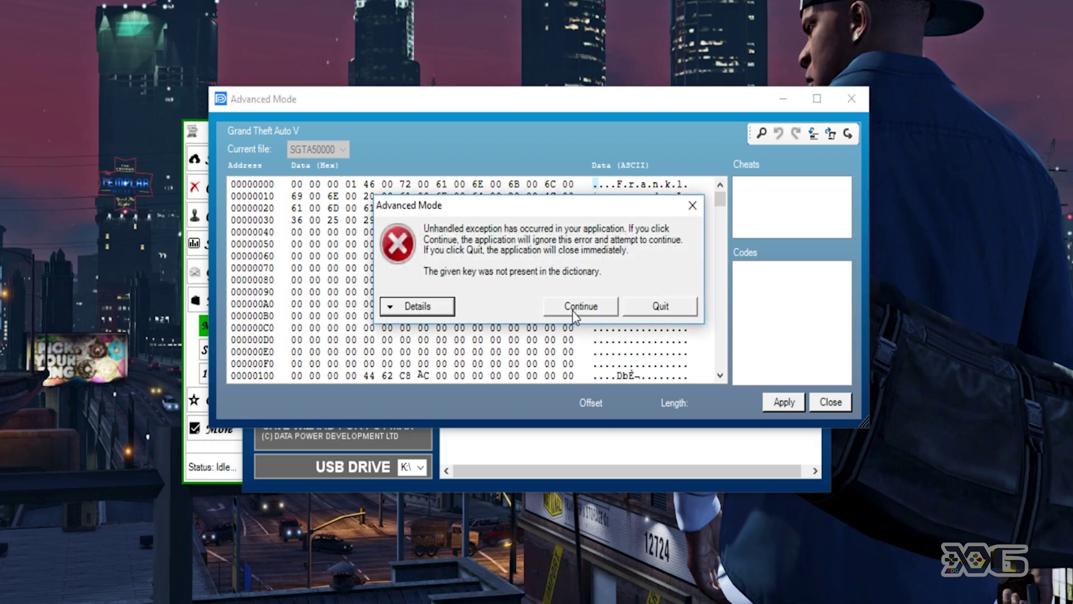
click(574, 315)
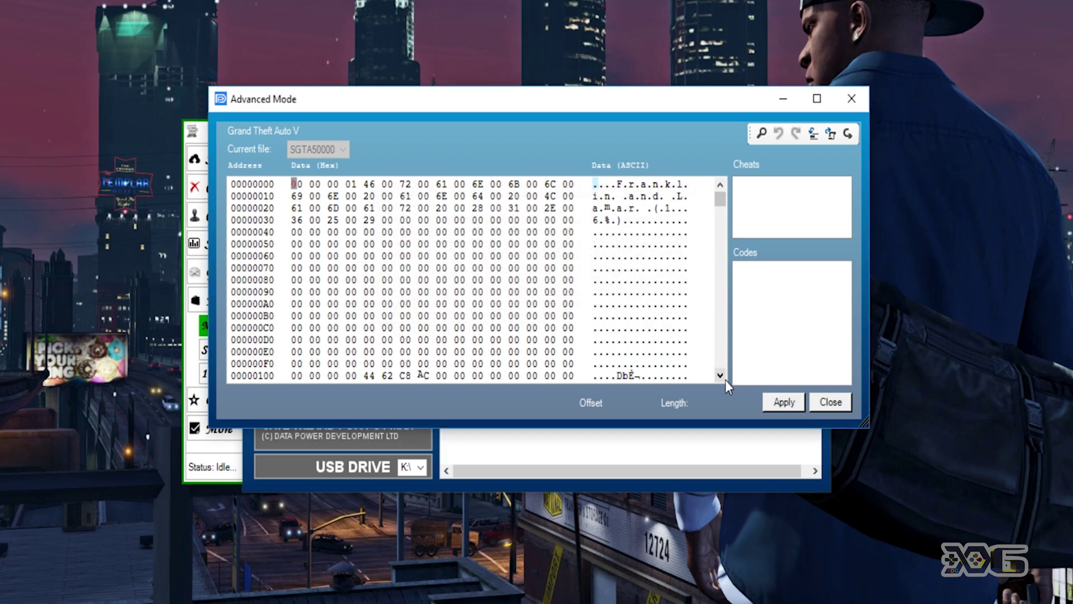
click(770, 401)
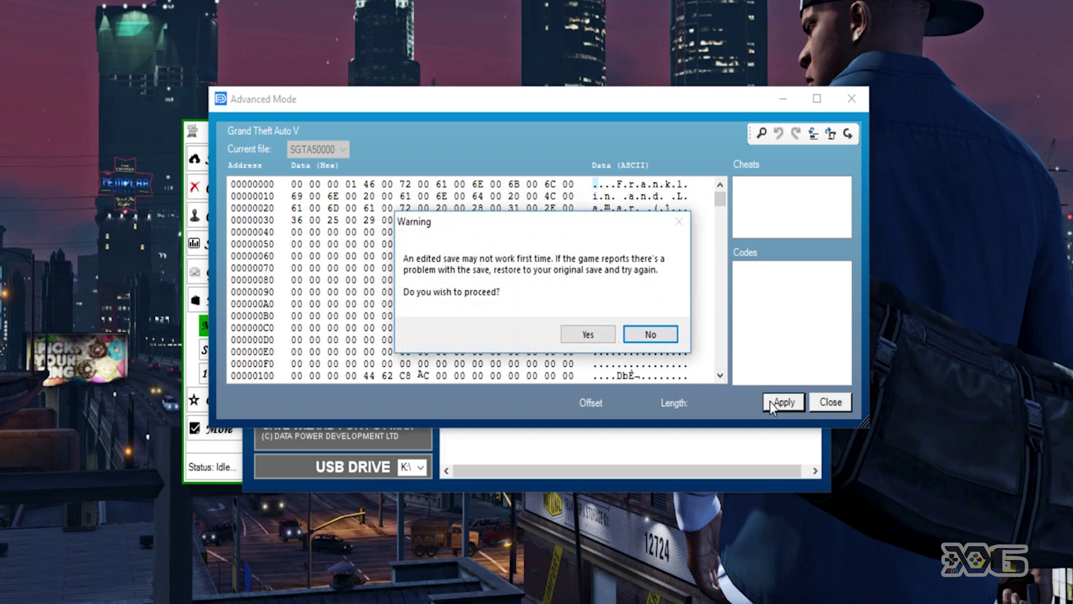
click(591, 335)
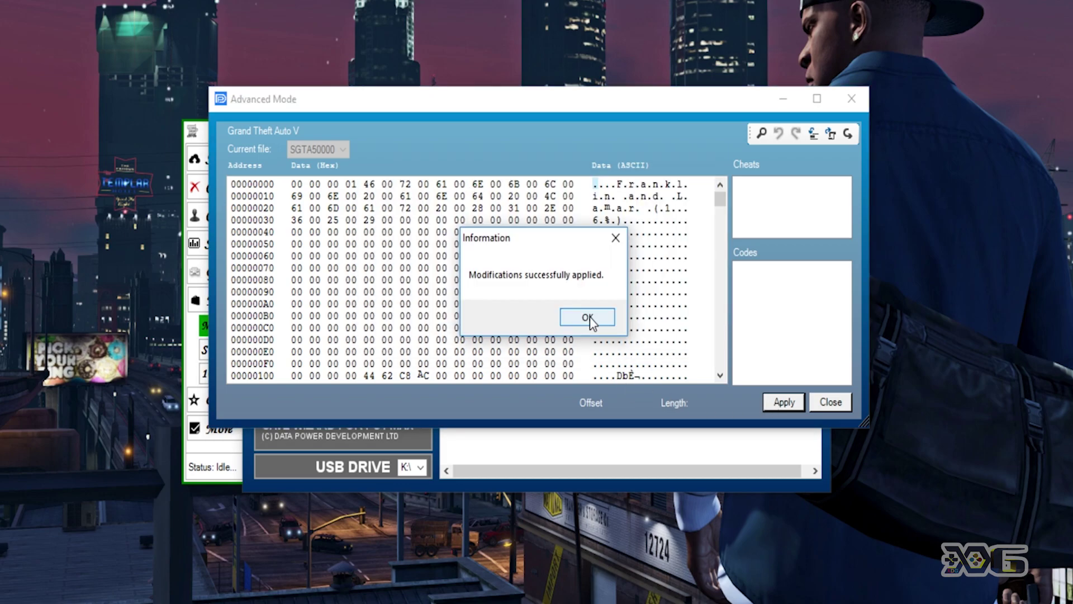
click(589, 319)
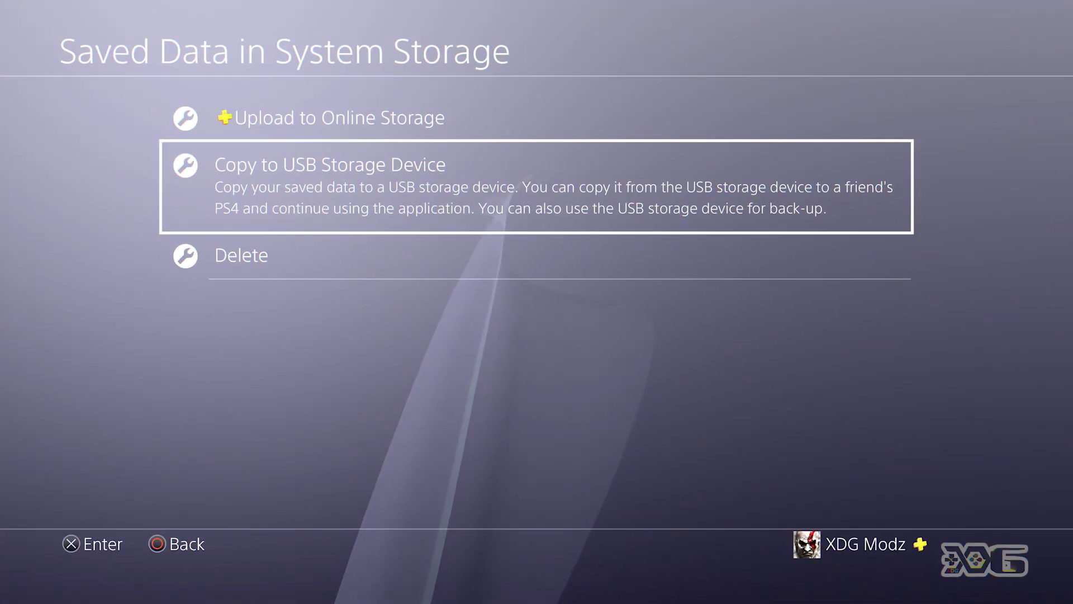
Step: Reach the ADATA USB drive's GTA V save under Copy to System Storage and mark it for copying
key(Up)
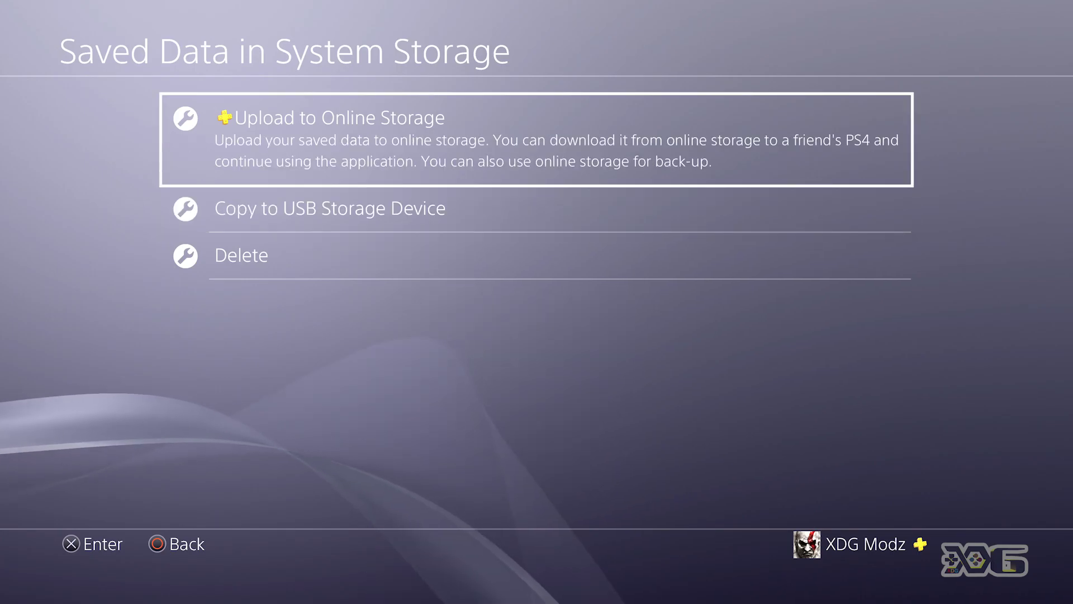
key(Escape)
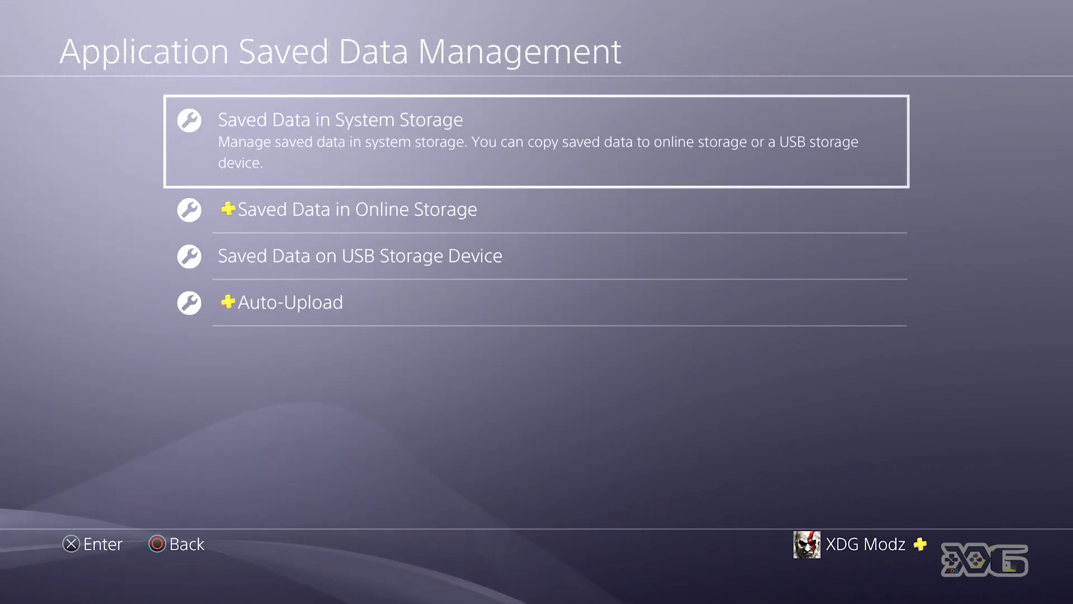
key(Escape)
key(Return)
key(Down)
key(Down)
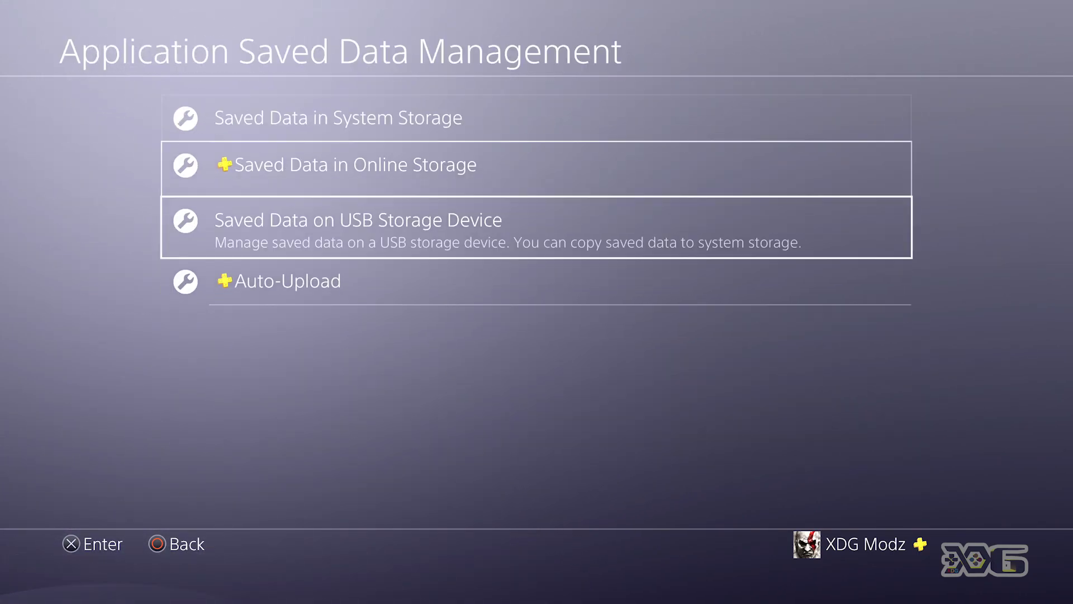
key(Return)
key(Return)
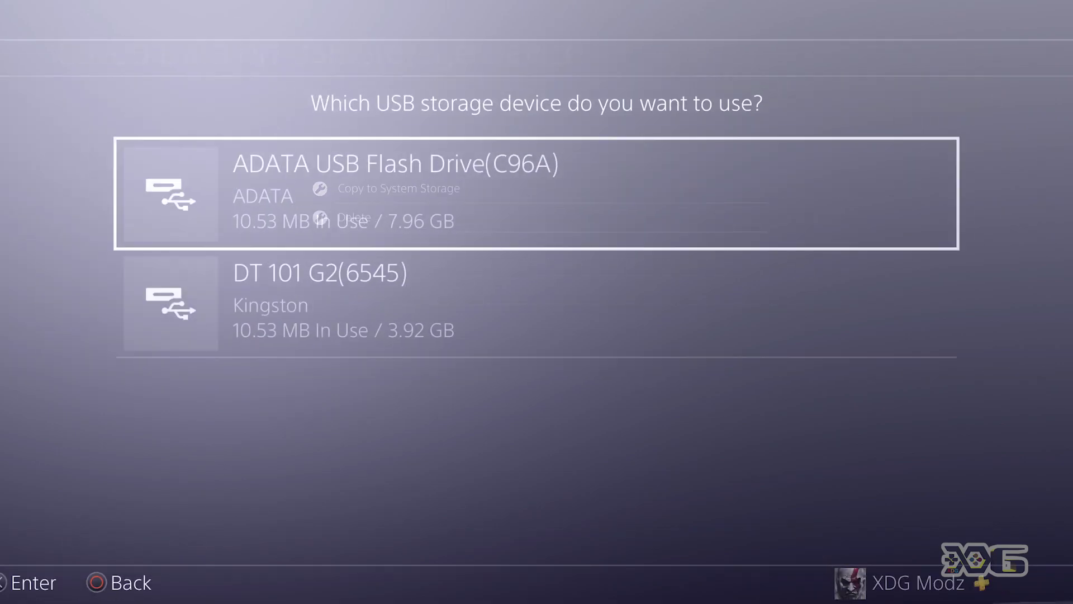
key(Return)
key(Return)
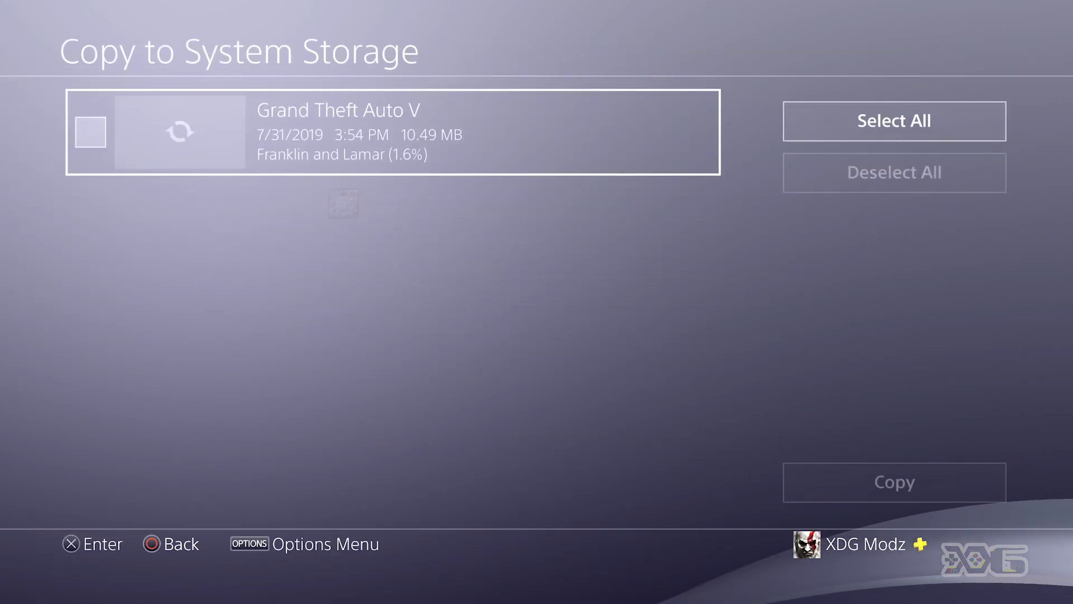
key(Return)
key(Right)
key(Return)
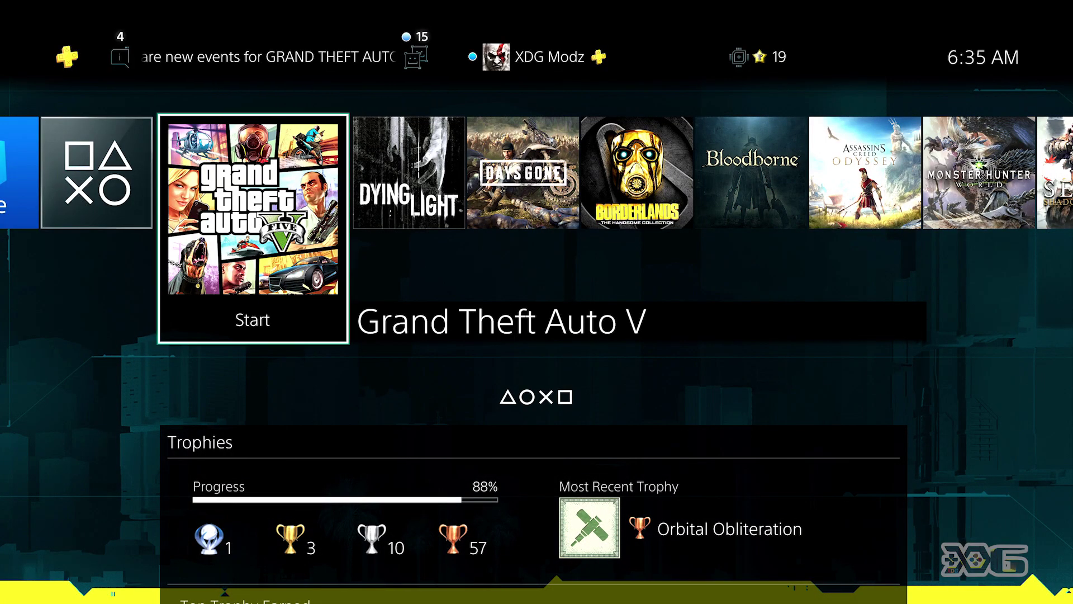
Step: Launch GTA V and view the GAME tab's Load Game list before resuming play
key(Return)
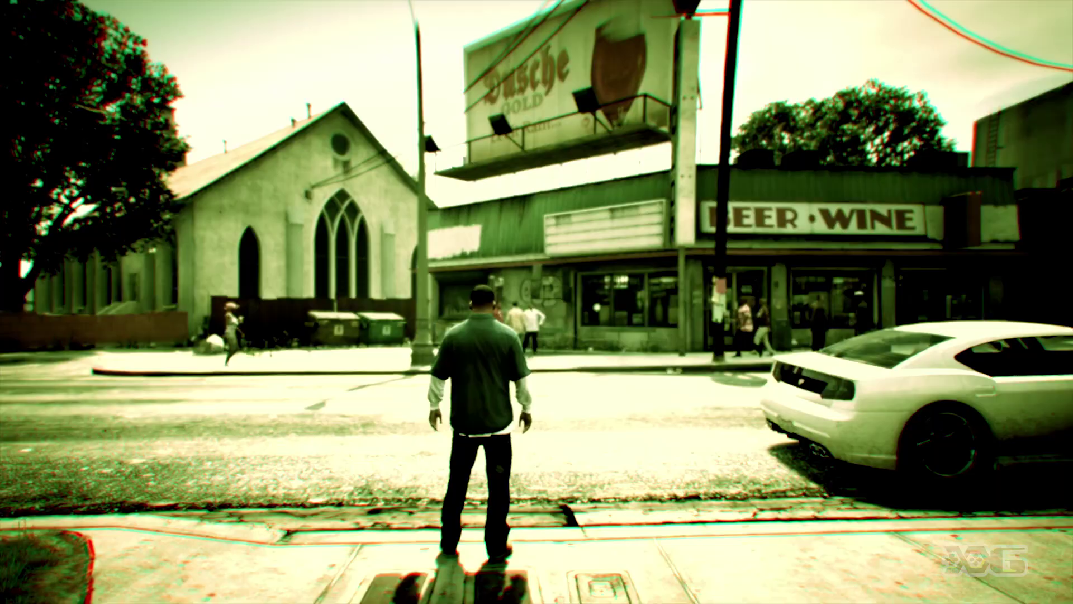
key(Escape)
key(e)
key(e)
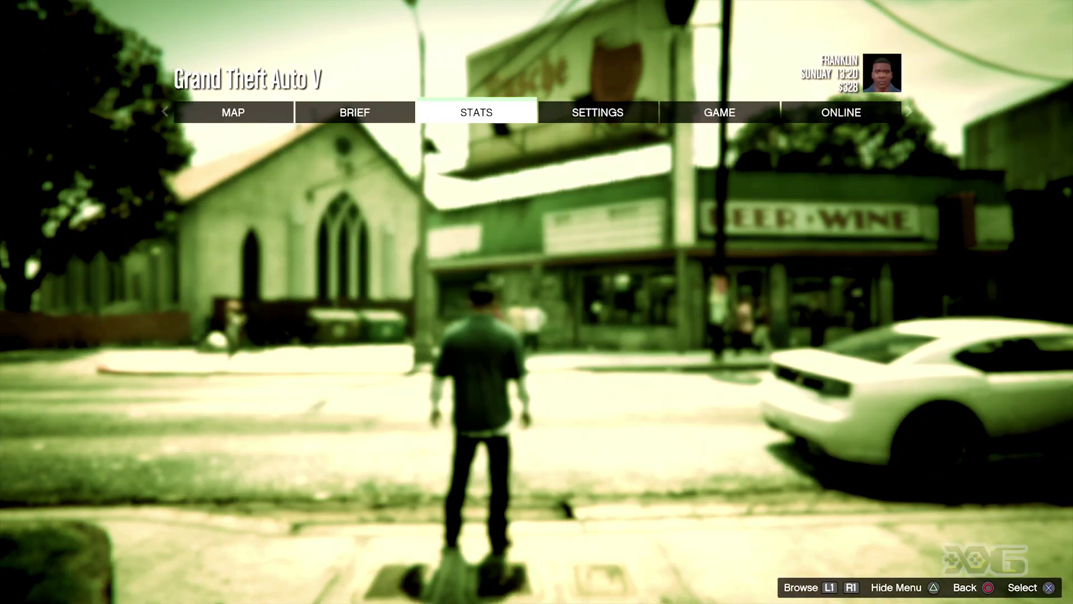
key(e)
key(e)
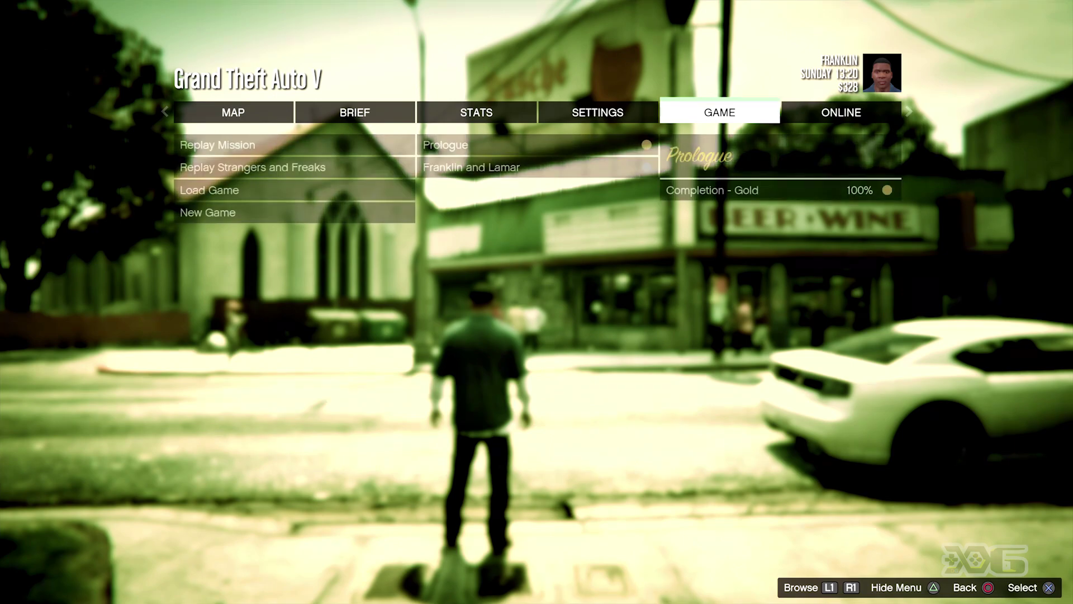
key(Return)
key(Down)
key(Down)
key(Return)
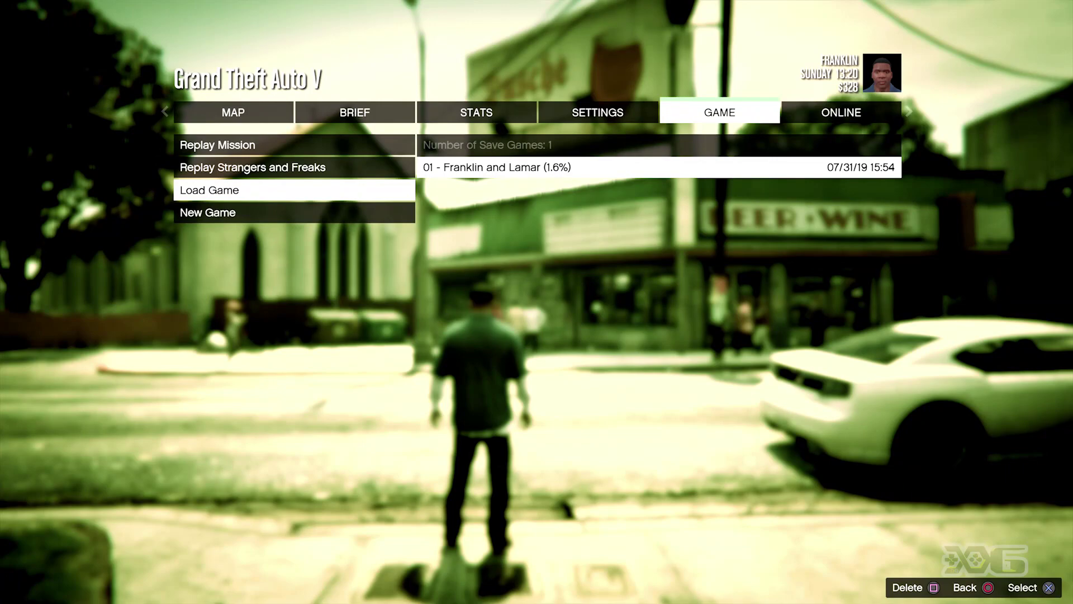
key(Escape)
Step: Launch Director Mode from Franklin's Interaction Menu to reach the Casting Menu
key(m)
key(Up)
key(Return)
key(Return)
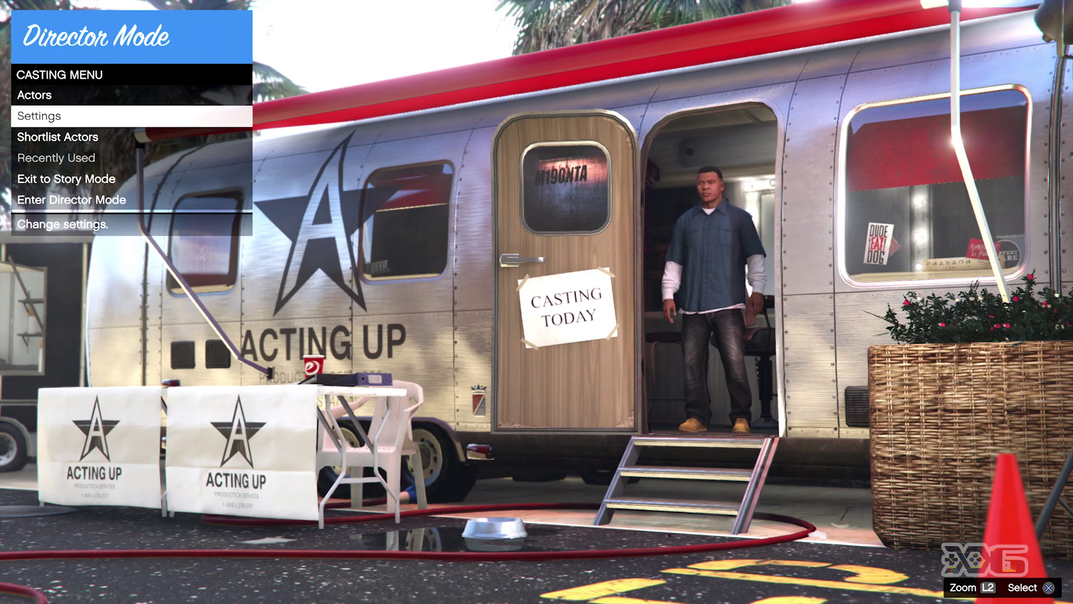
key(Down)
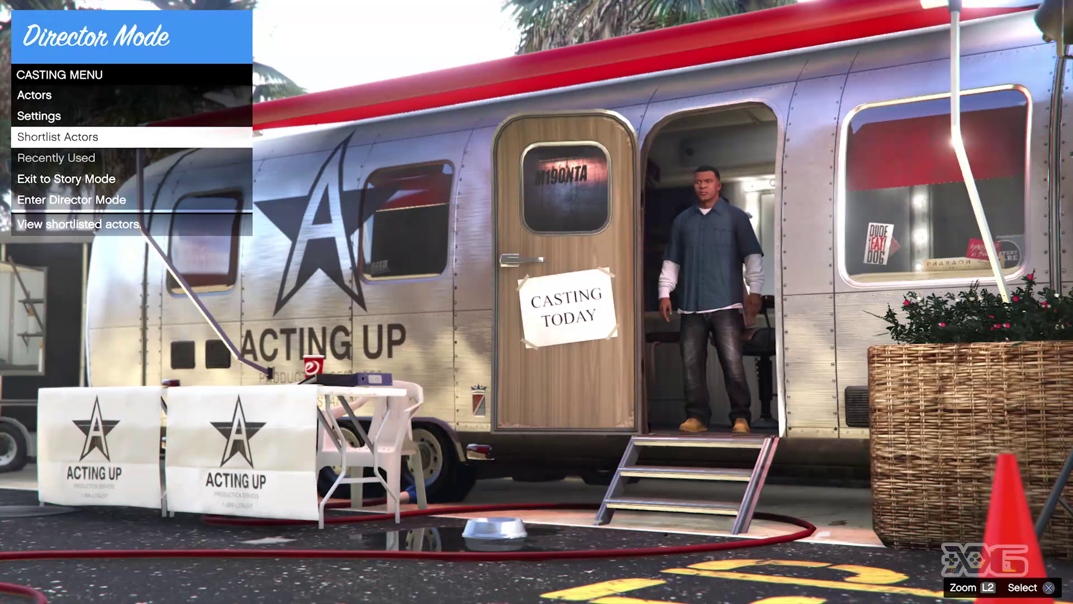
Step: Cast the penguin-masked Boardwalker from Shortlist Actors, then exit Director Mode
key(Return)
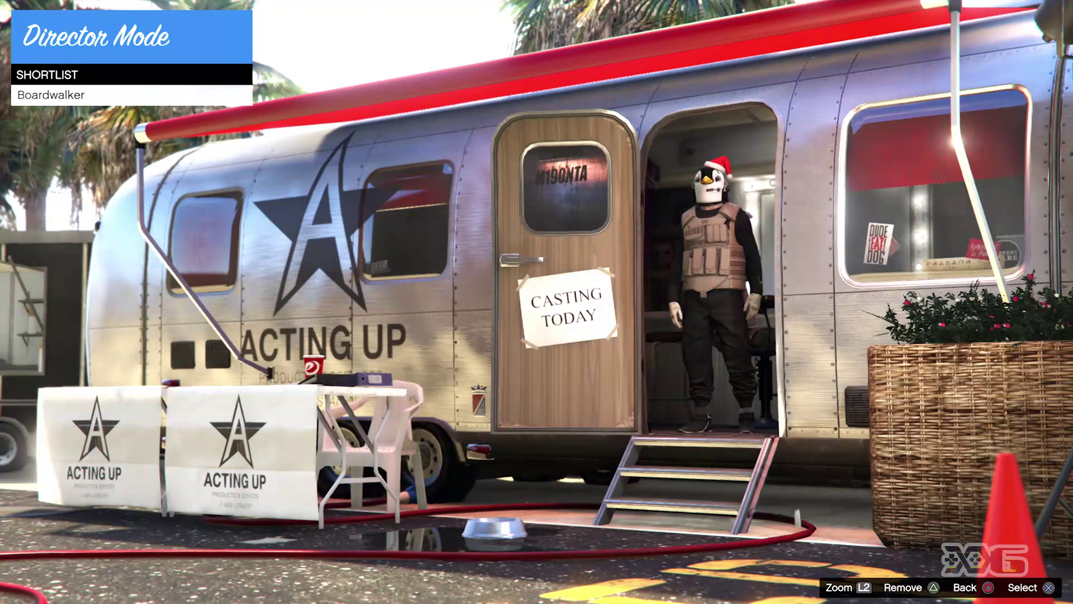
key(Escape)
key(Escape)
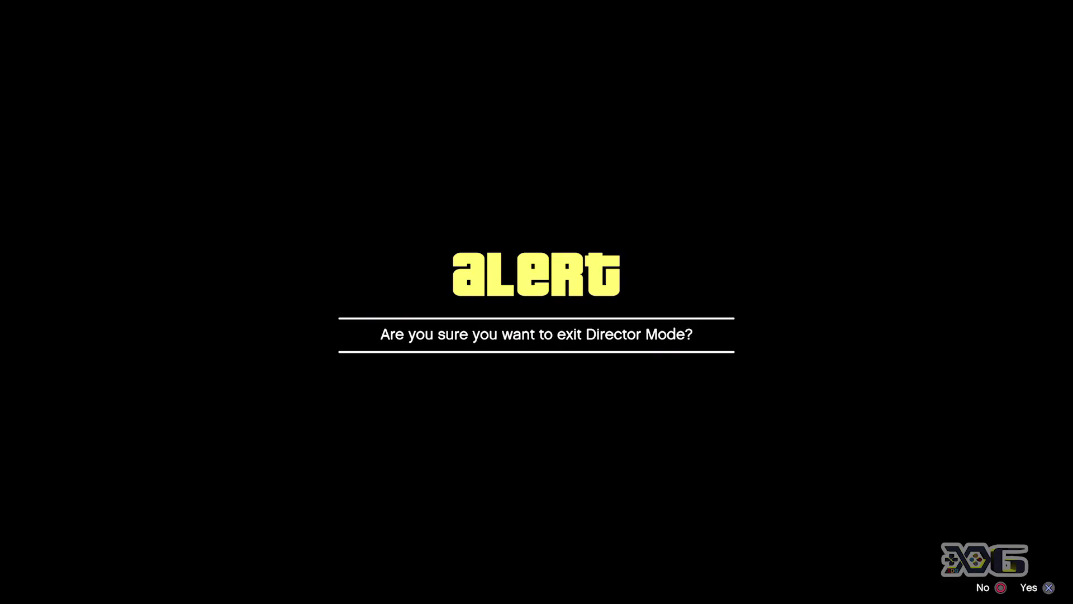
key(Return)
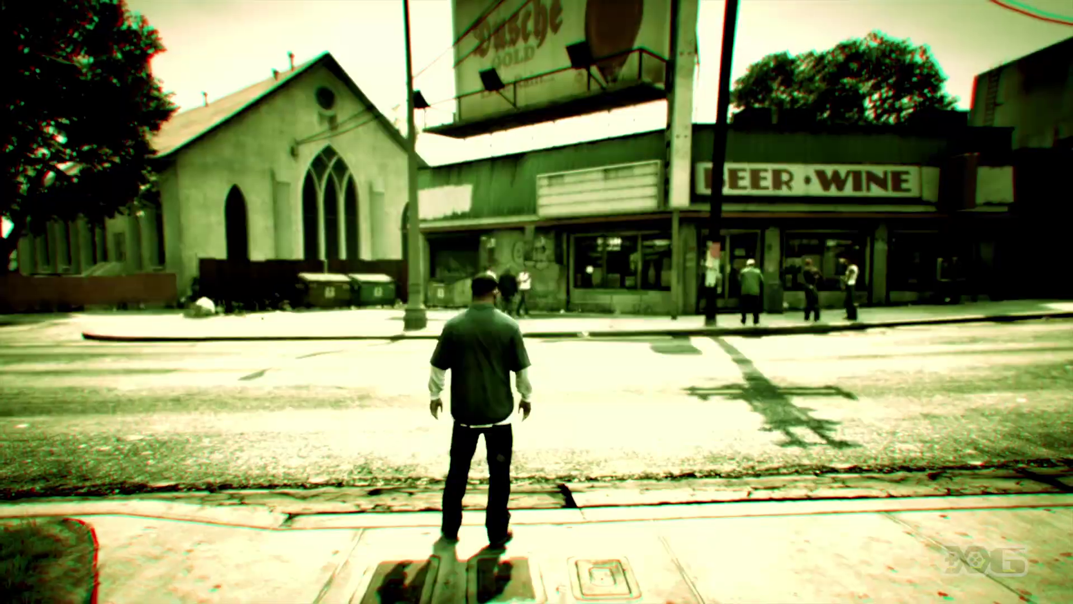
key(Escape)
Step: Join an Invite Only Session from the pause menu's ONLINE tab
key(Right)
key(Right)
key(Right)
key(Right)
key(Left)
key(Return)
key(Up)
key(Return)
key(Down)
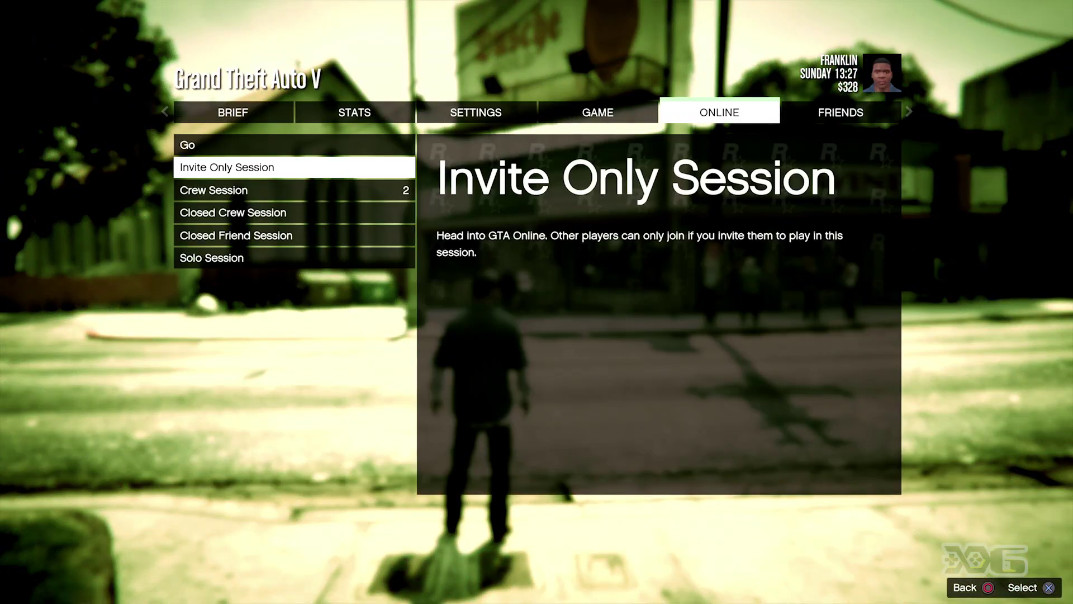
key(alt+F4)
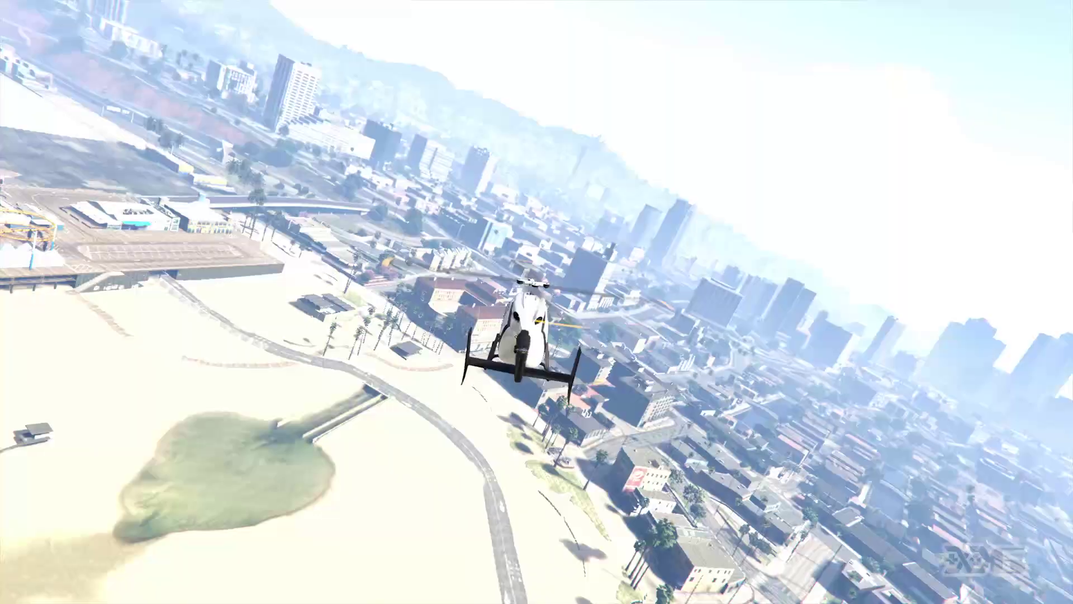
Step: Bring up the GTA Online pause menu's full-screen map and zoom it out
key(Escape)
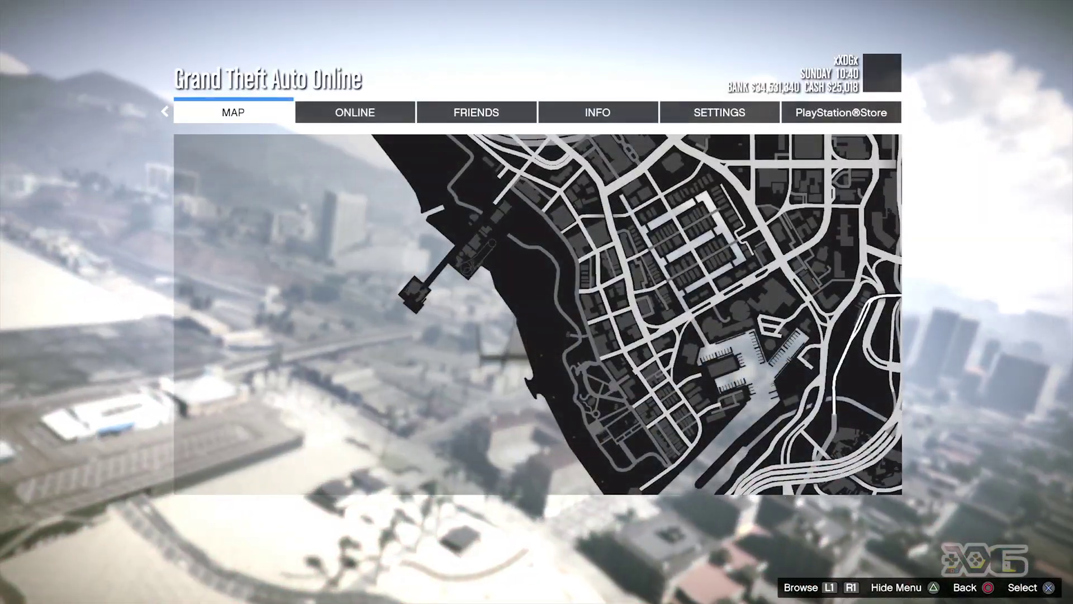
key(Return)
key(Down)
key(Down)
key(Down)
key(Down)
key(Down)
key(Down)
key(Down)
key(Down)
key(Down)
key(Down)
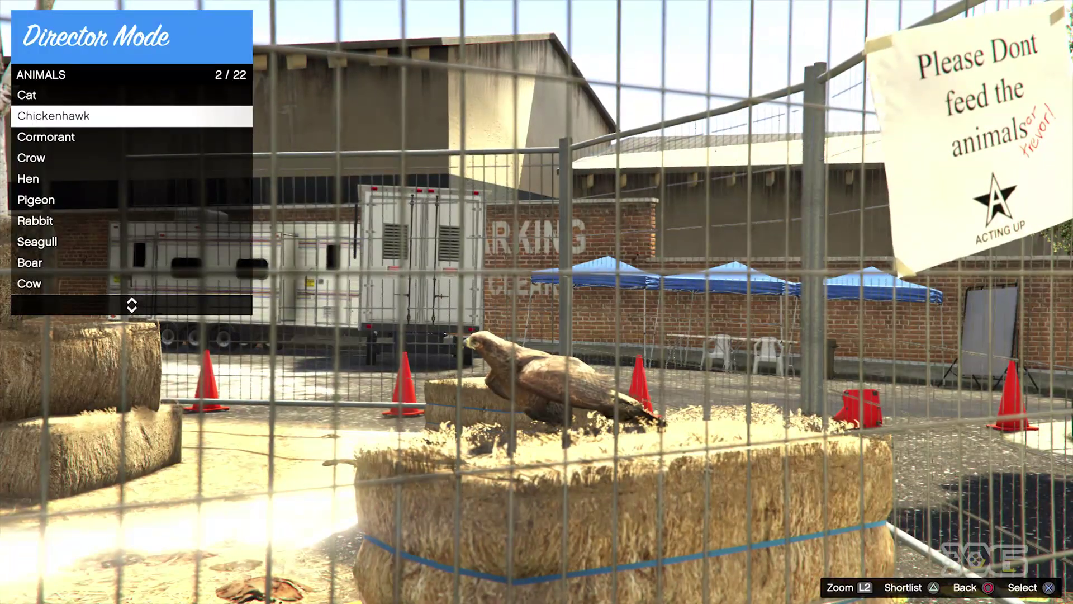
Step: Select Chickenhawk in the Animals list and start playing as it
key(Down)
key(Down)
key(Down)
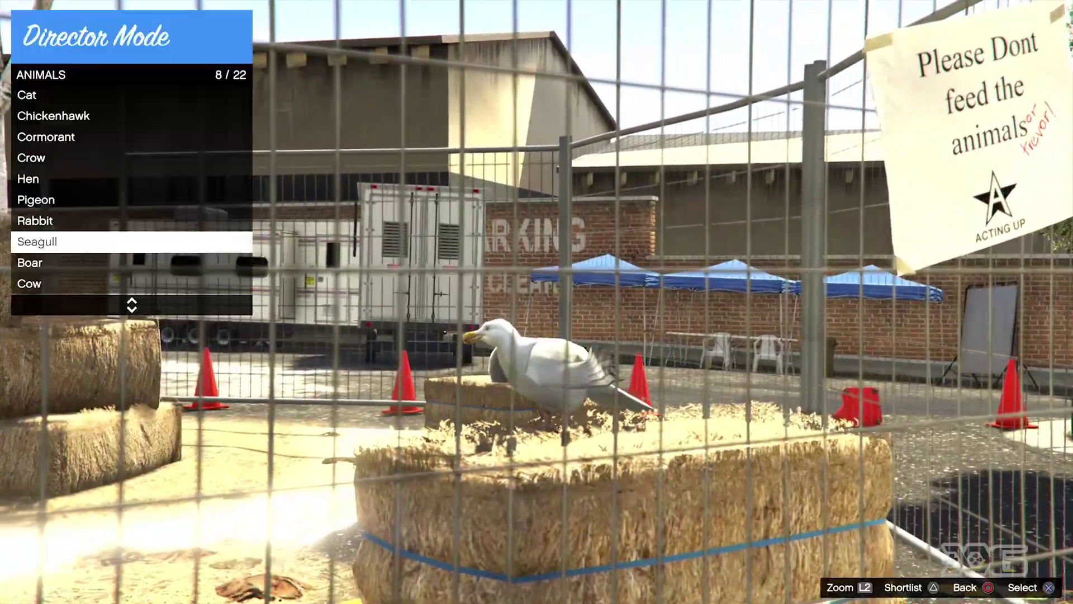
key(Up)
key(Up)
key(Up)
key(Up)
key(Up)
key(Up)
key(Up)
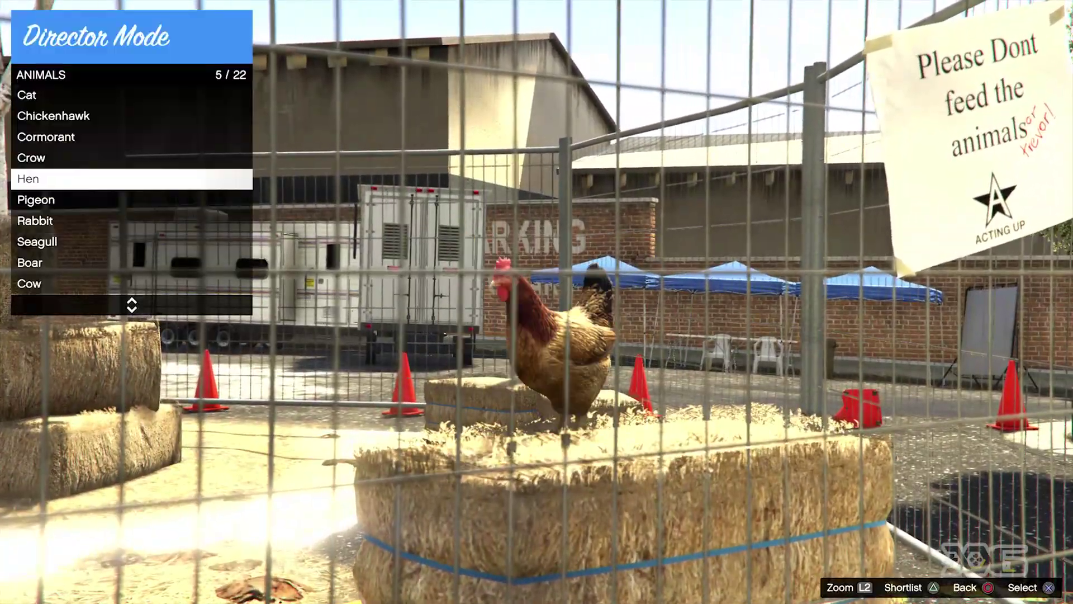
key(Down)
key(Return)
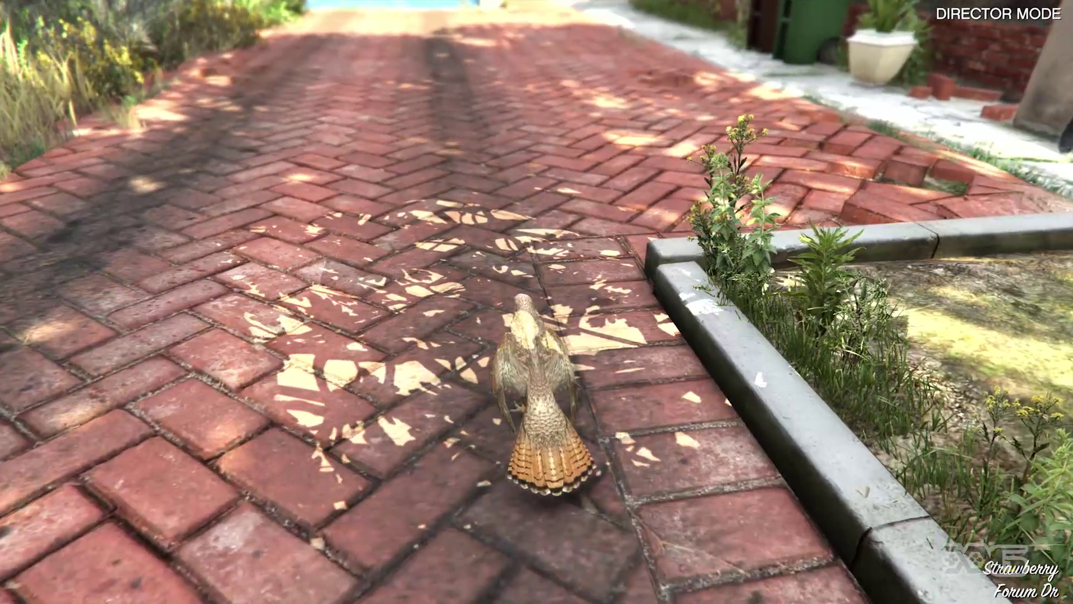
Step: Check the full-screen map and fly the chickenhawk out over the coastal highway
key(Escape)
key(Return)
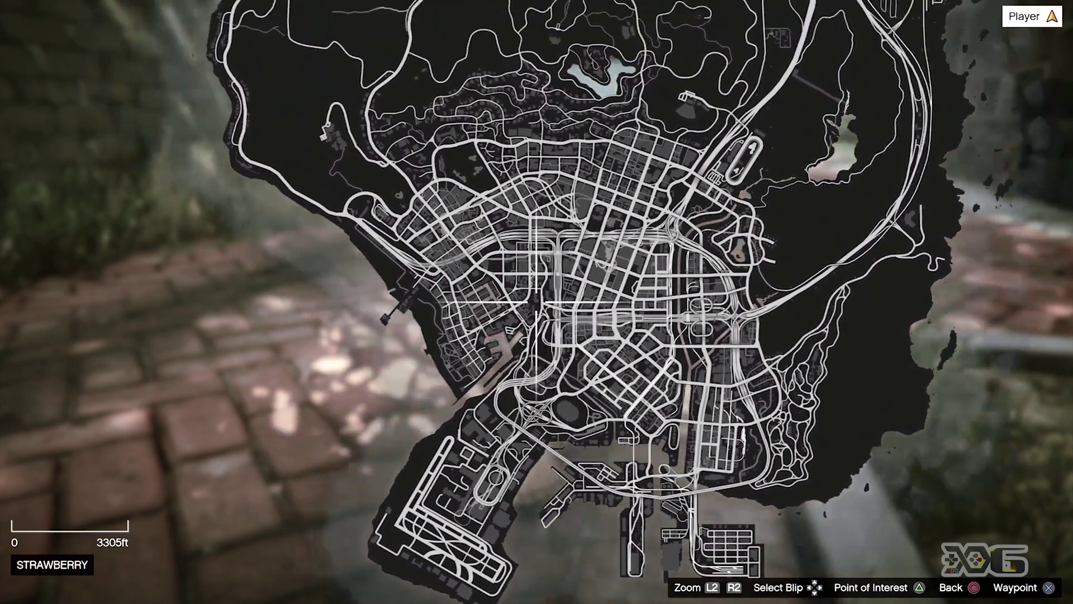
scroll(536, 302, up, 6)
scroll(536, 301, down, 3)
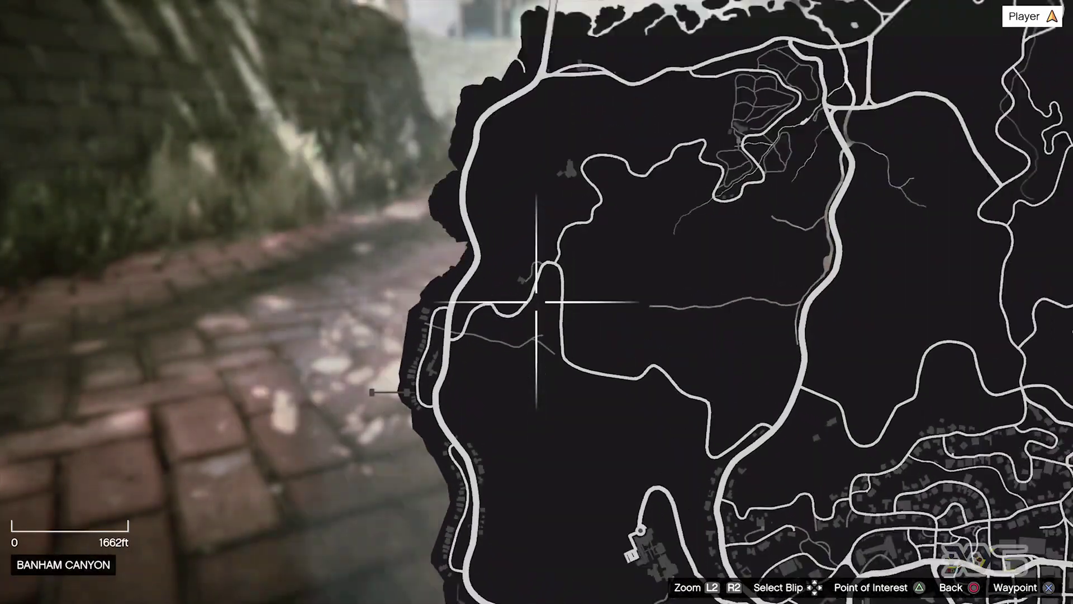
scroll(537, 302, up, 4)
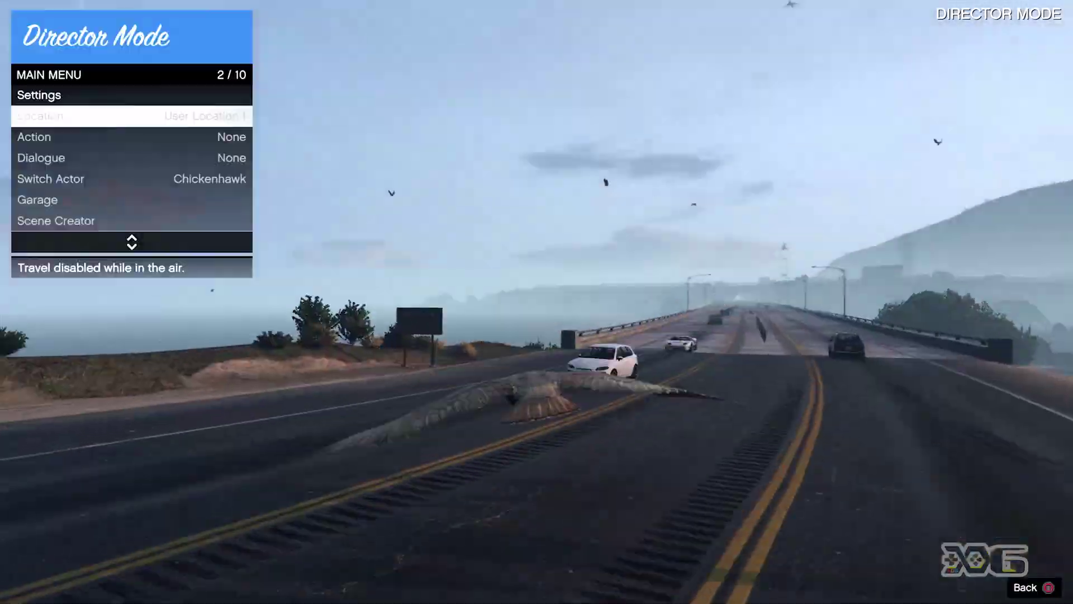
key(Up)
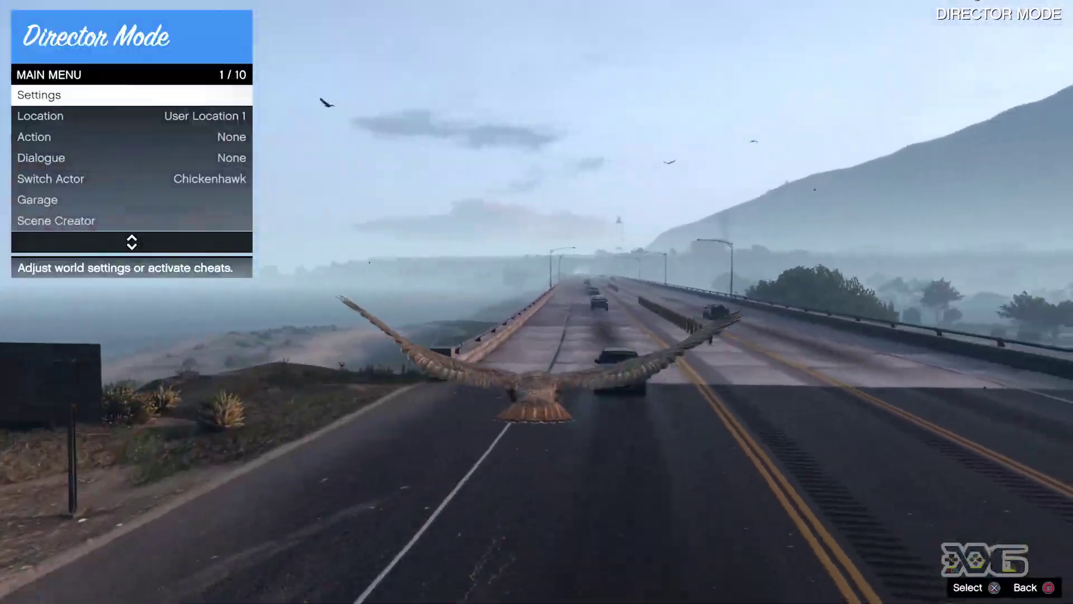
Step: Quit Director Mode, confirm Yes, then relaunch it and confirm OK
key(Up)
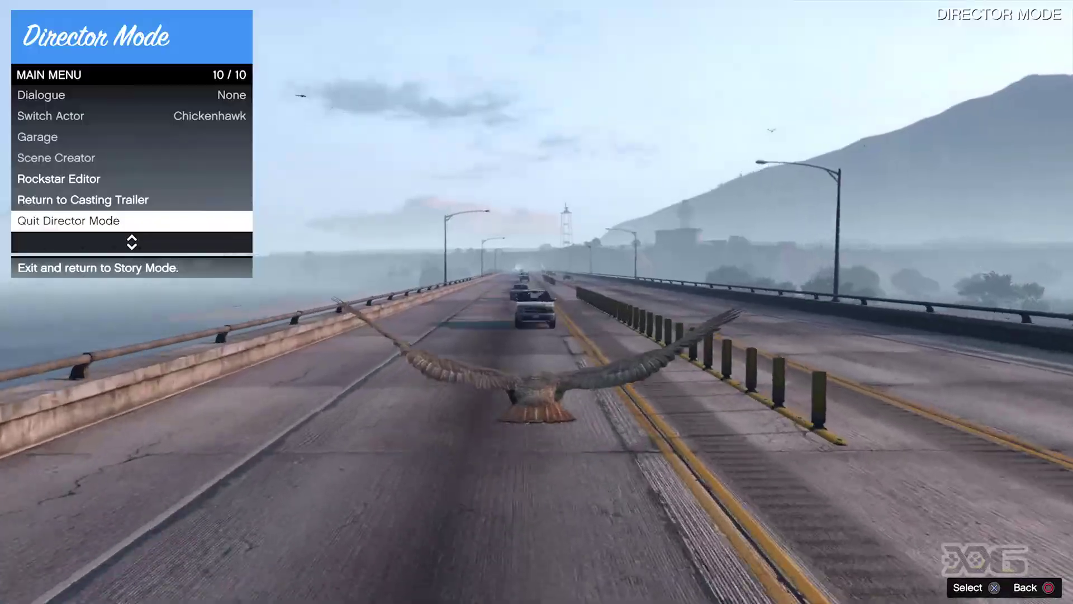
key(Return)
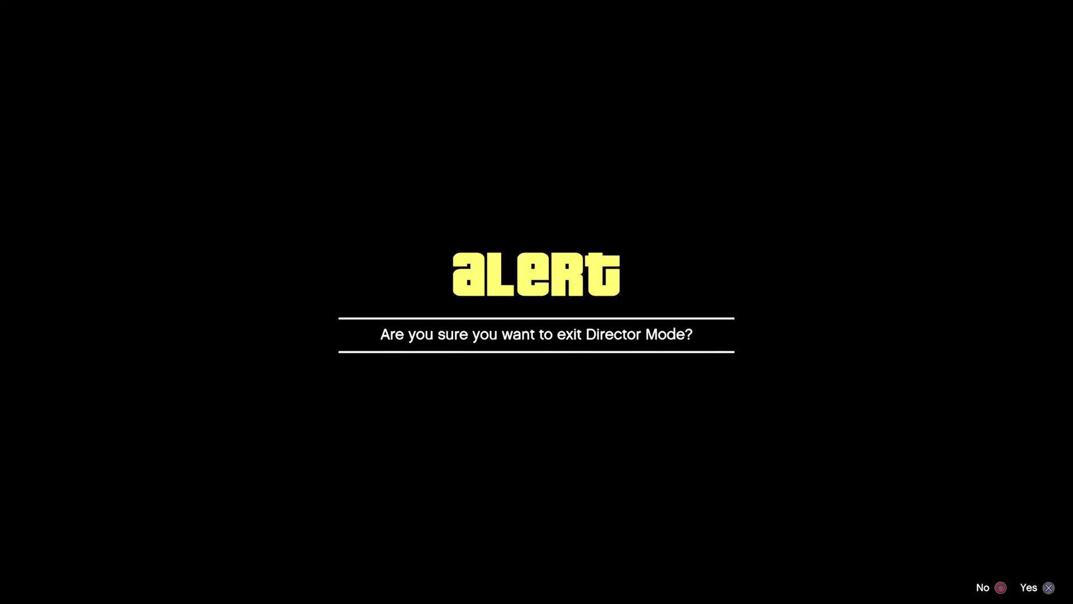
key(Return)
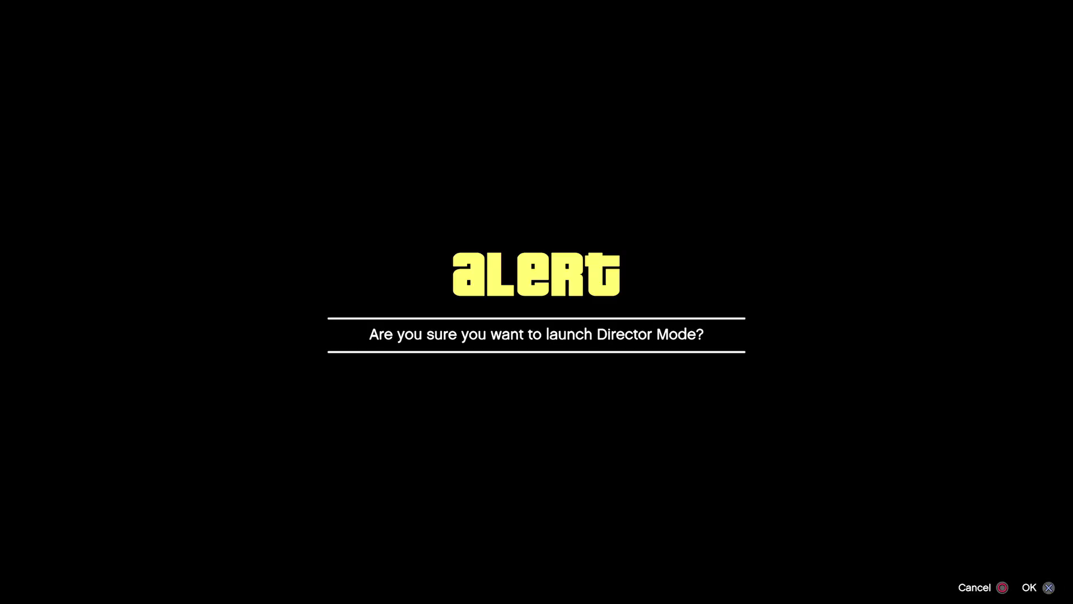
key(Return)
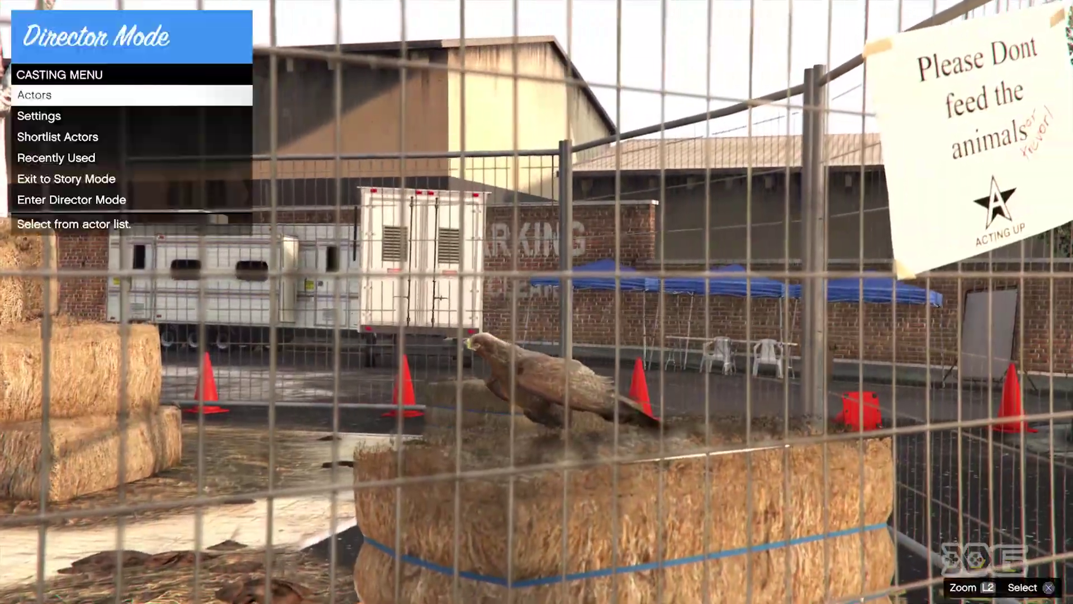
Step: Play as the penguin-masked shortlist actor and walk it along the curb toward the road
key(Down)
key(Down)
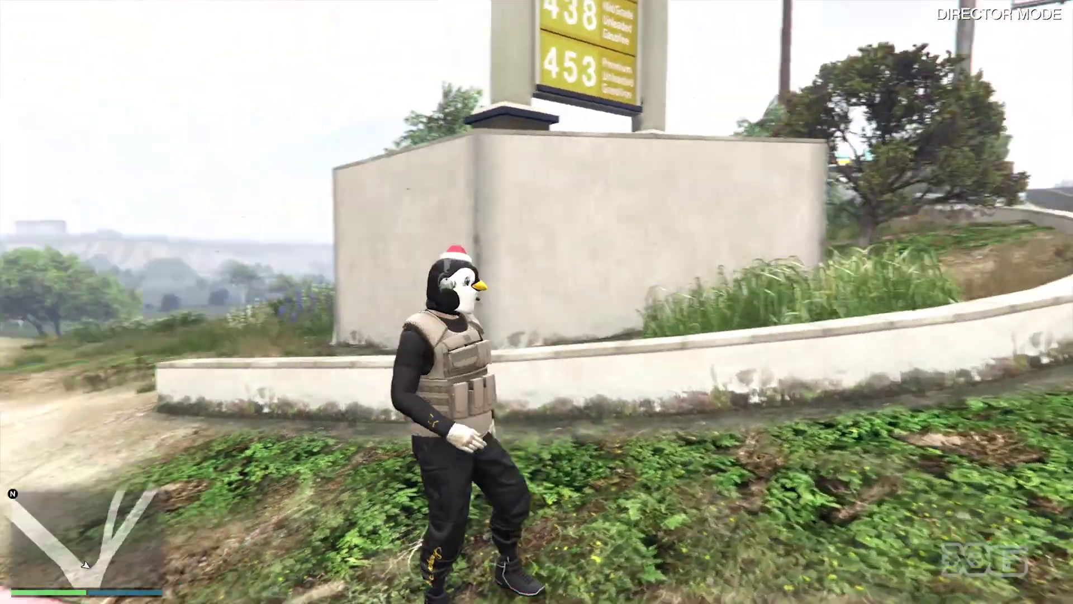
key(w)
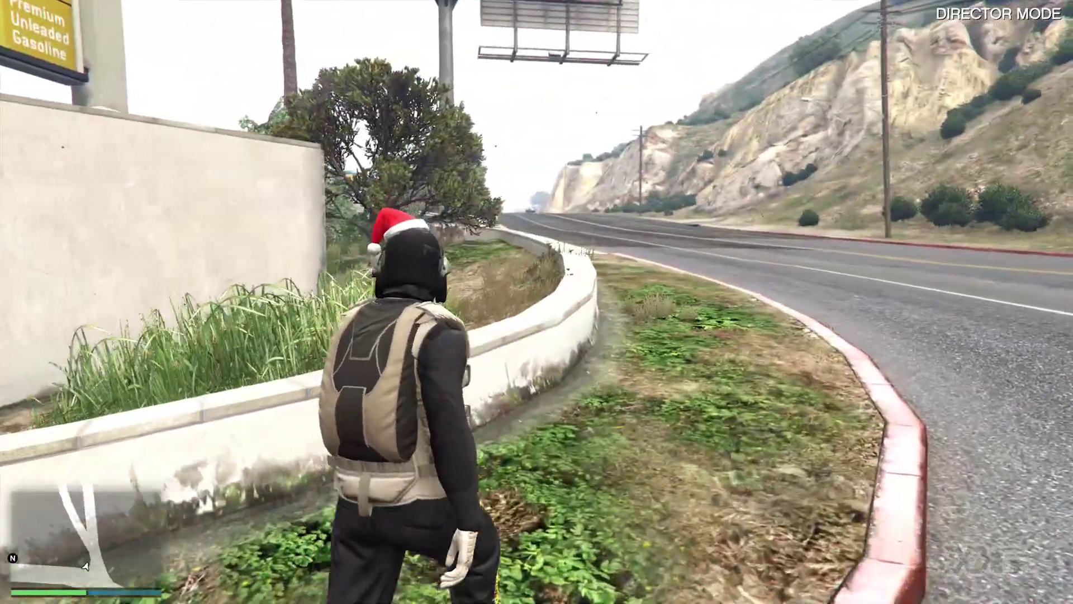
key(w)
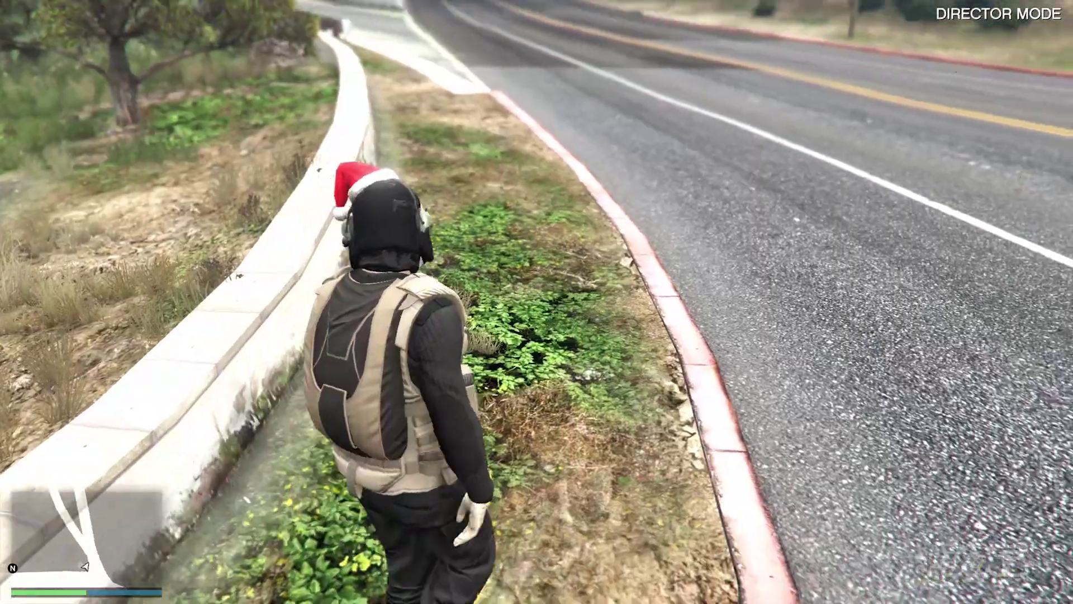
Step: Choose Quit Director Mode from the Director Mode main menu to return to Story Mode
key(m)
key(Up)
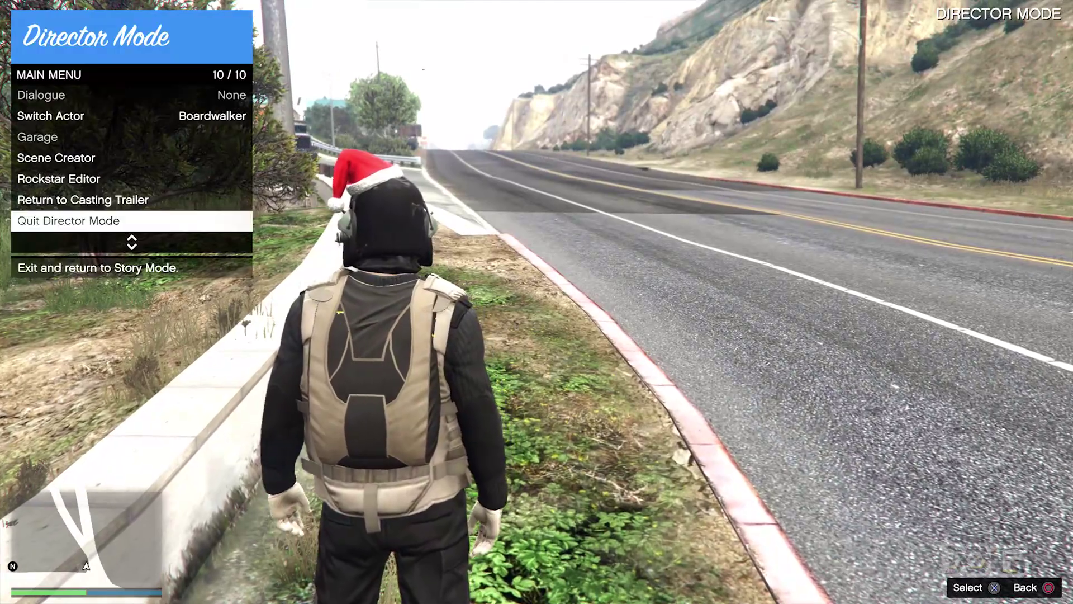
key(Return)
key(Return)
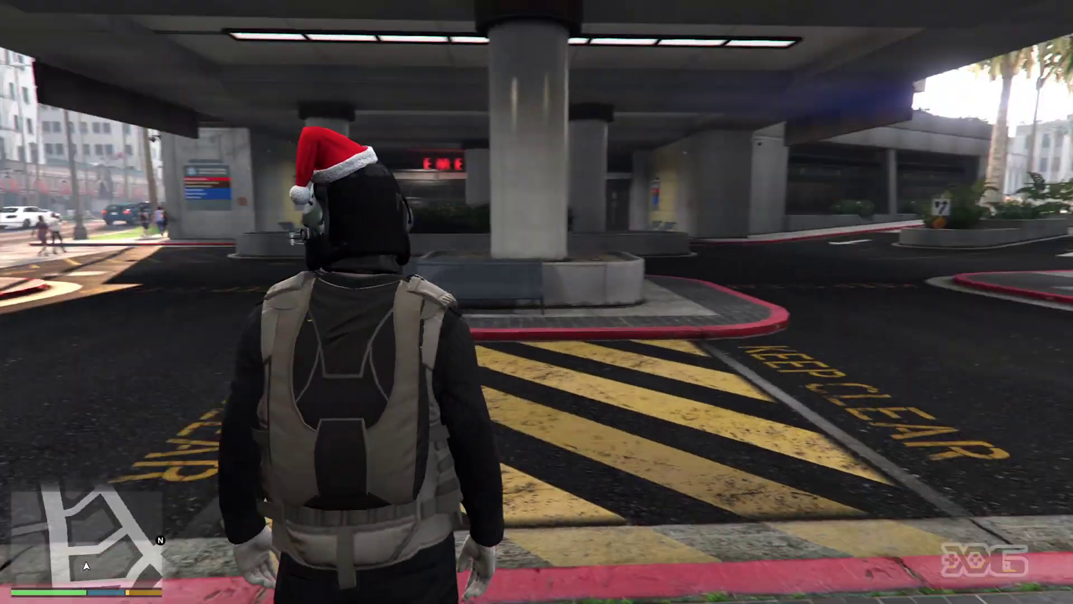
Step: Reach the pause menu's ONLINE options, cancelling an accidental quit prompt
key(Escape)
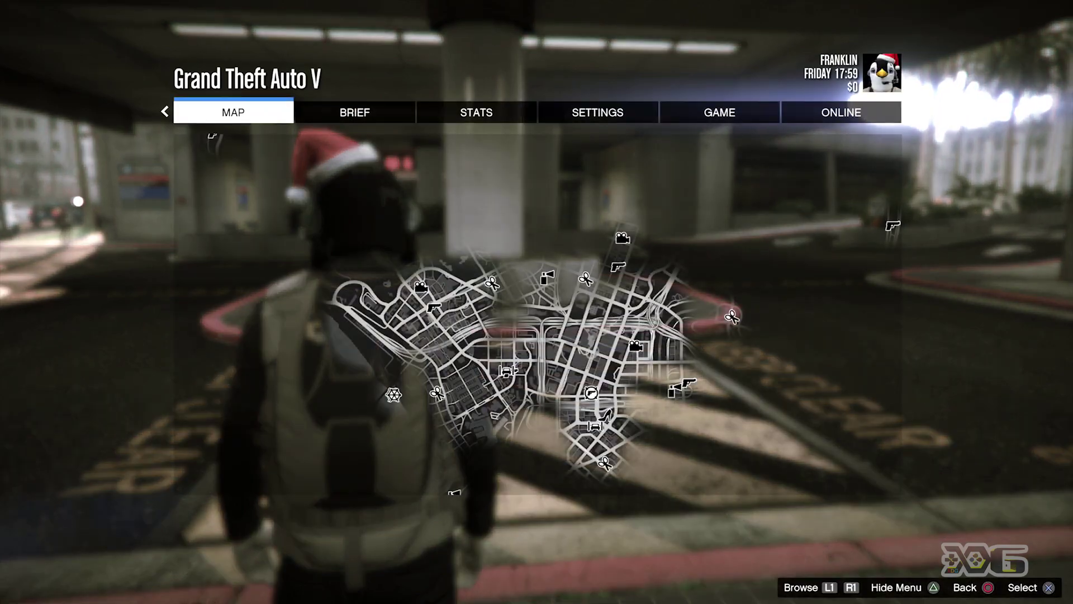
key(e)
key(Return)
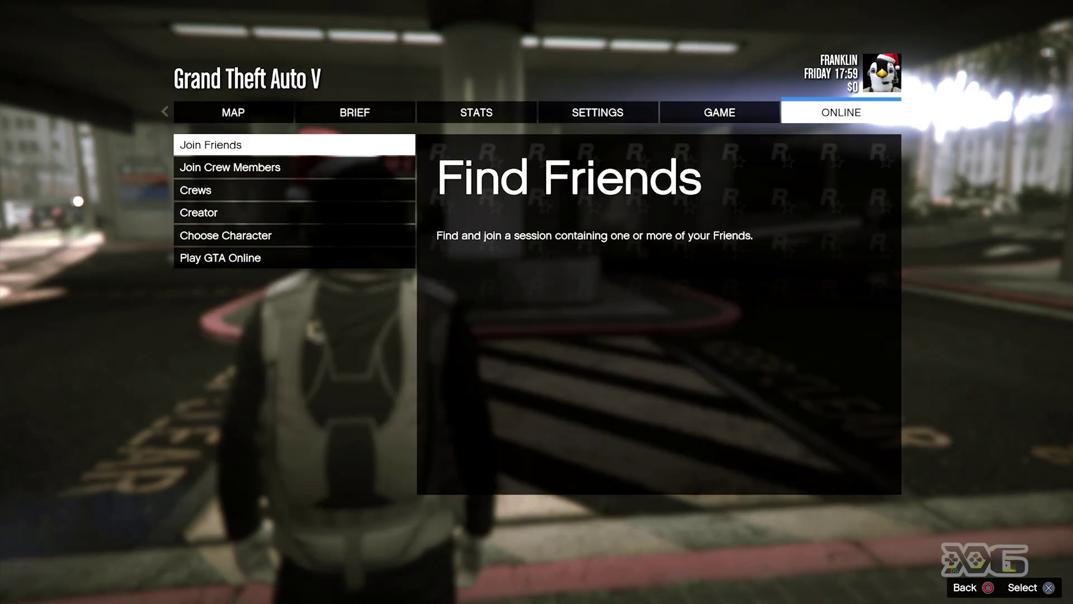
key(alt+F4)
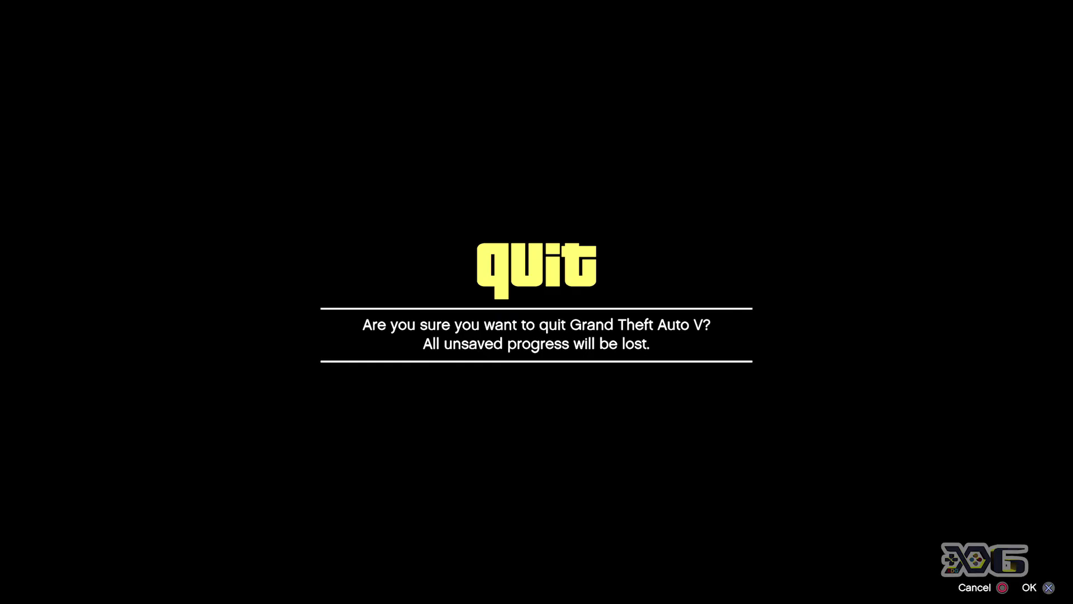
key(Escape)
Step: Choose Play GTA Online > Invite Only Session and dismiss the session-joining error
key(Up)
key(Return)
key(Up)
key(Down)
key(Down)
key(Return)
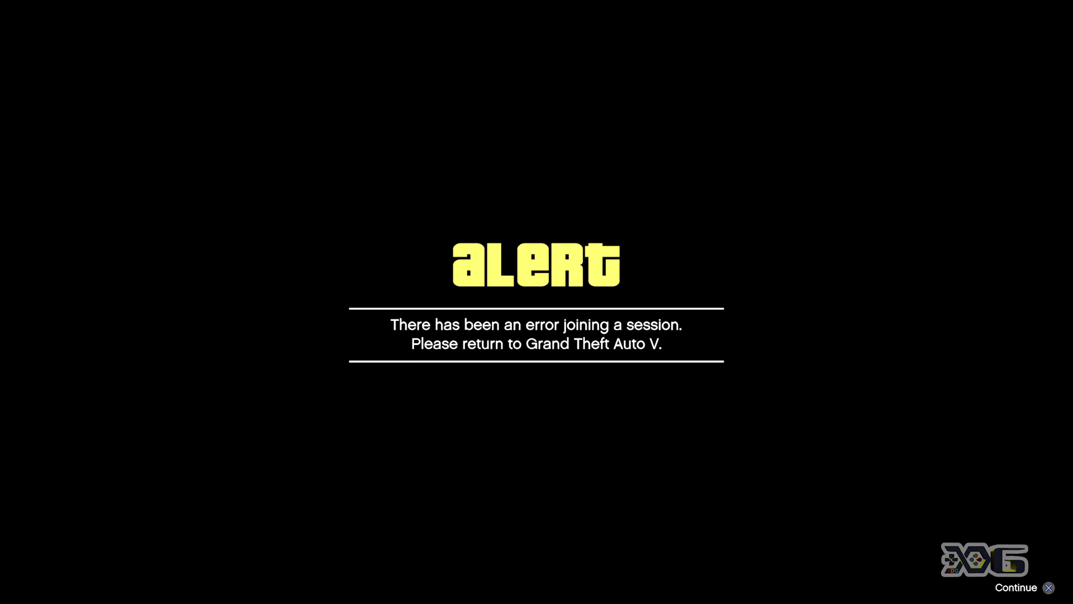
key(Return)
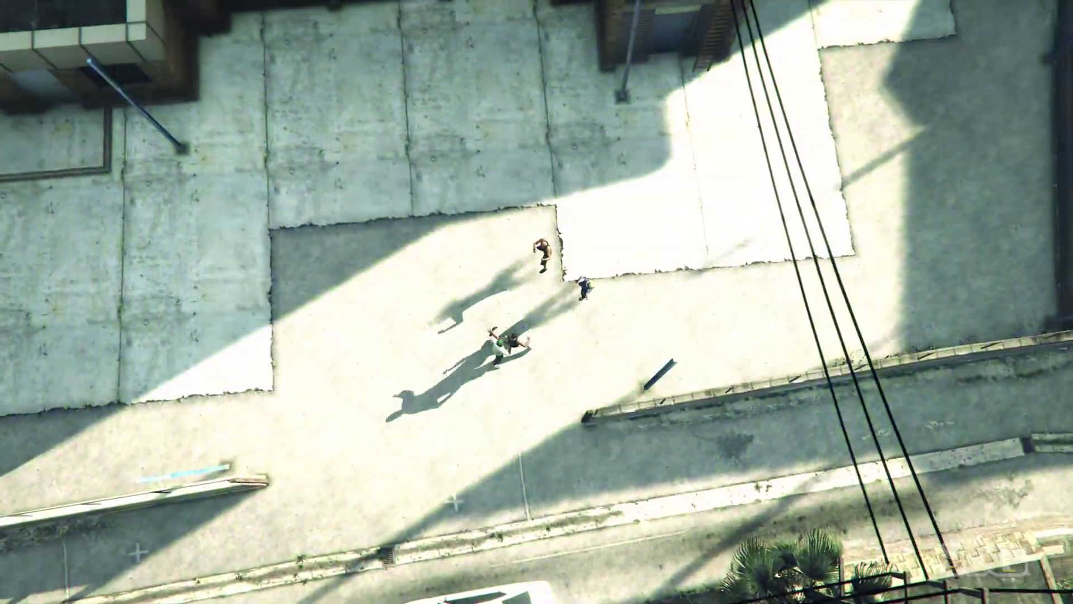
Step: Join an invite-only GTA Online session via ONLINE > Play GTA Online
key(Escape)
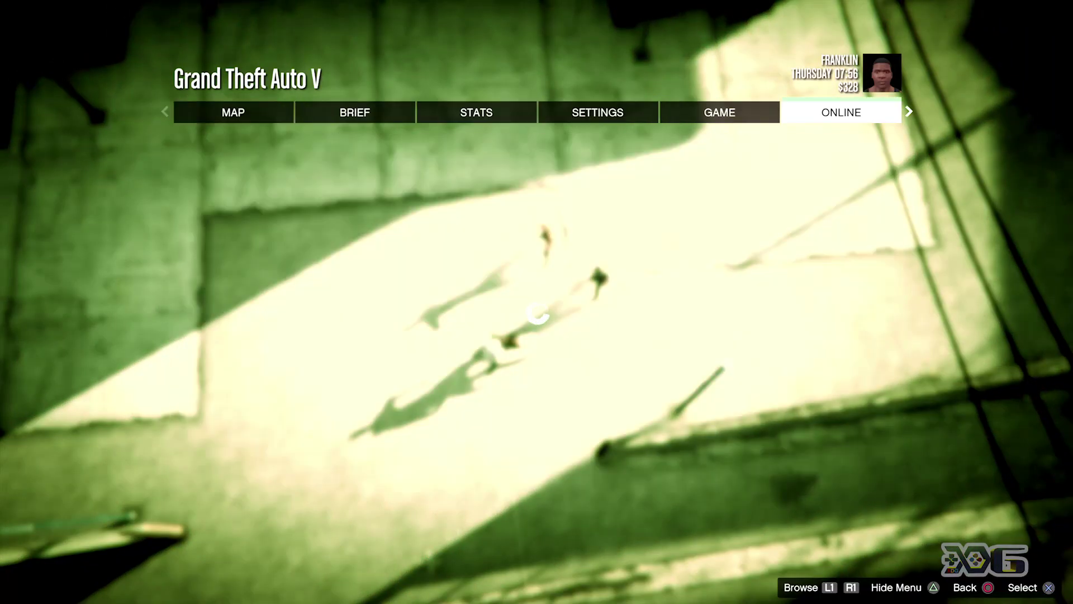
key(Return)
key(Up)
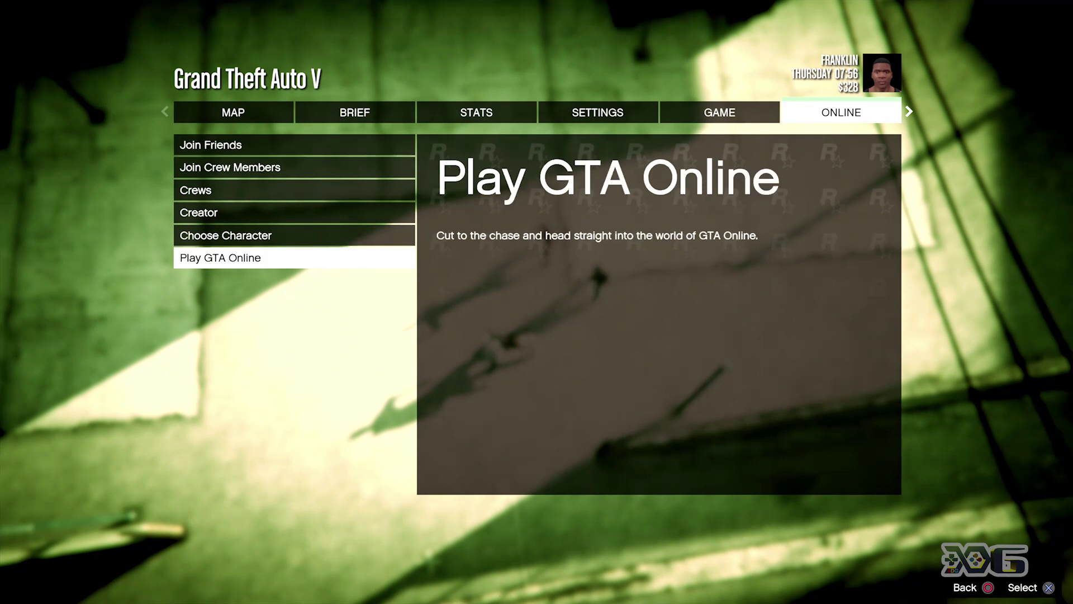
key(Return)
key(Down)
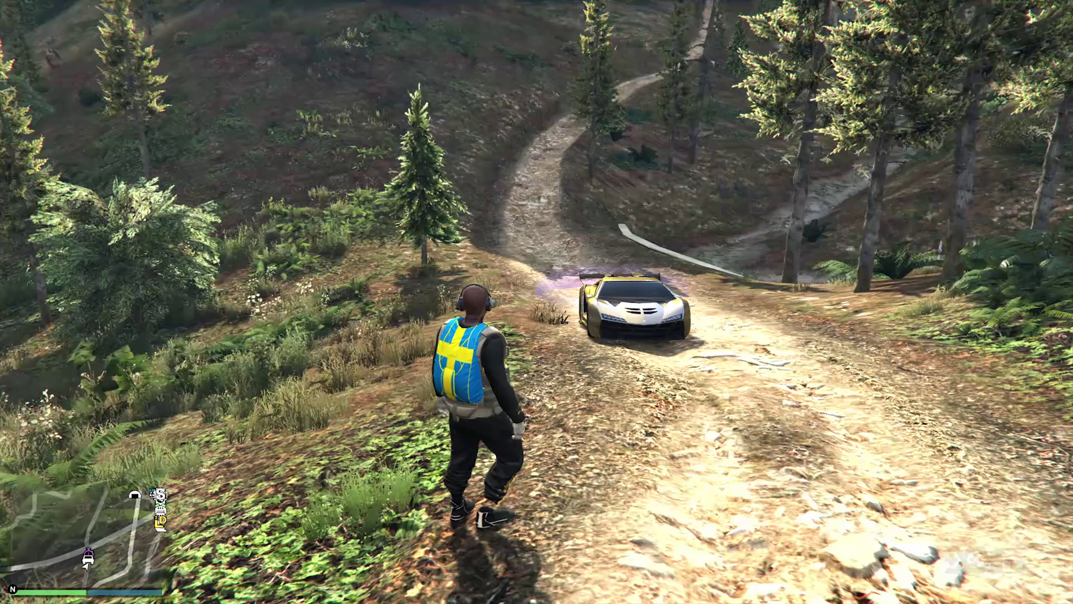
Step: Browse the Interaction Menu's Style > Accessories, moving from Gear to Glasses
key(m)
key(Down)
key(Down)
key(Down)
key(Return)
key(Down)
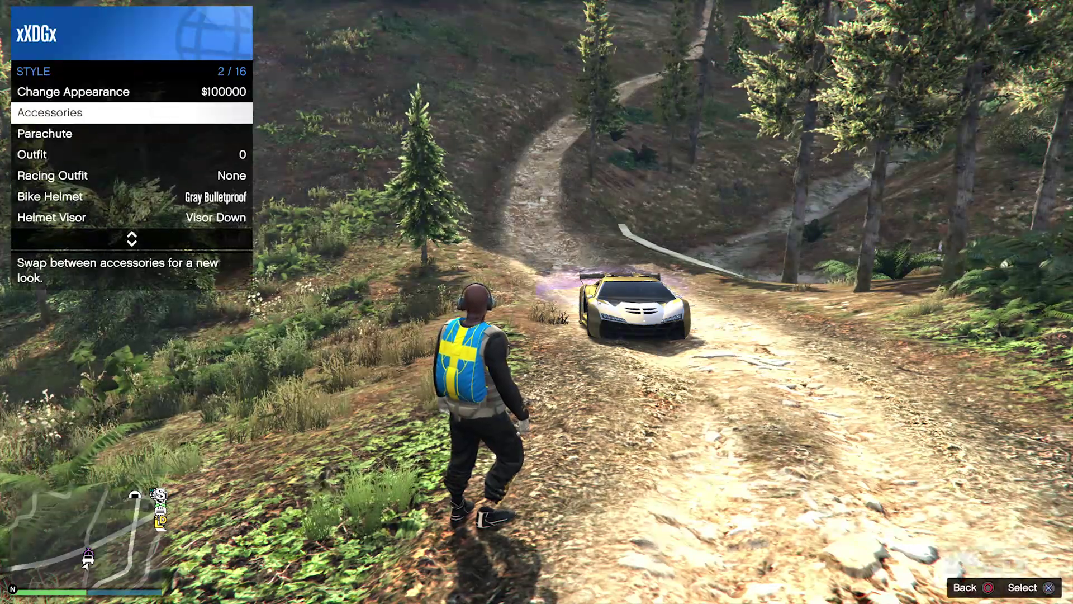
key(Return)
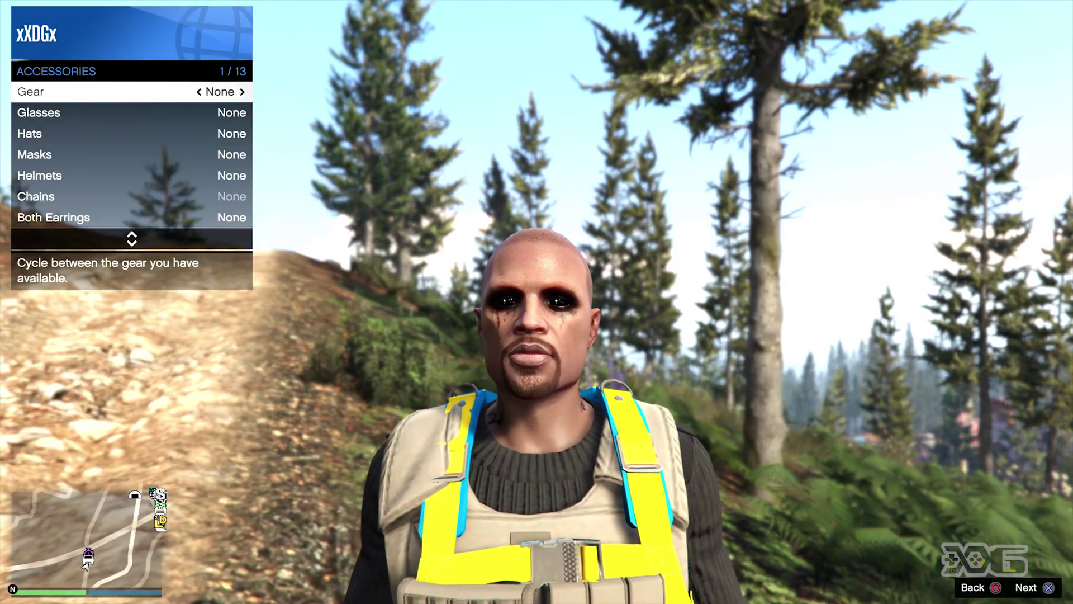
key(Down)
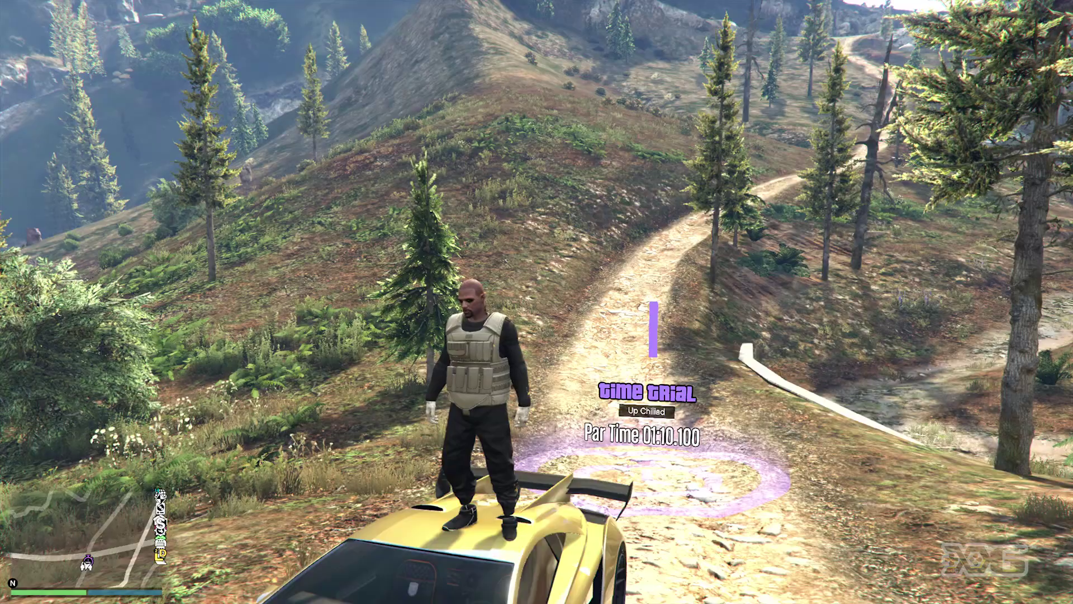